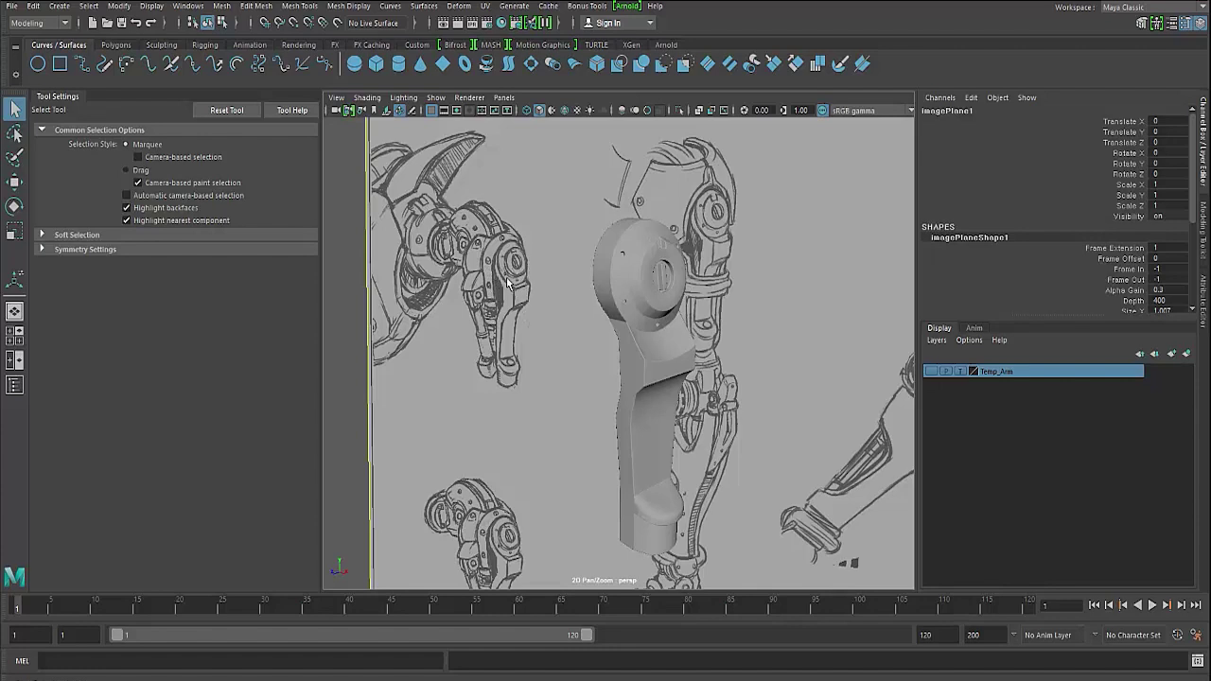
Create a polygon cylinder, raise it to about Y 126.7 and scale it uniformly to about 5.8
scroll(488, 275, down, 5)
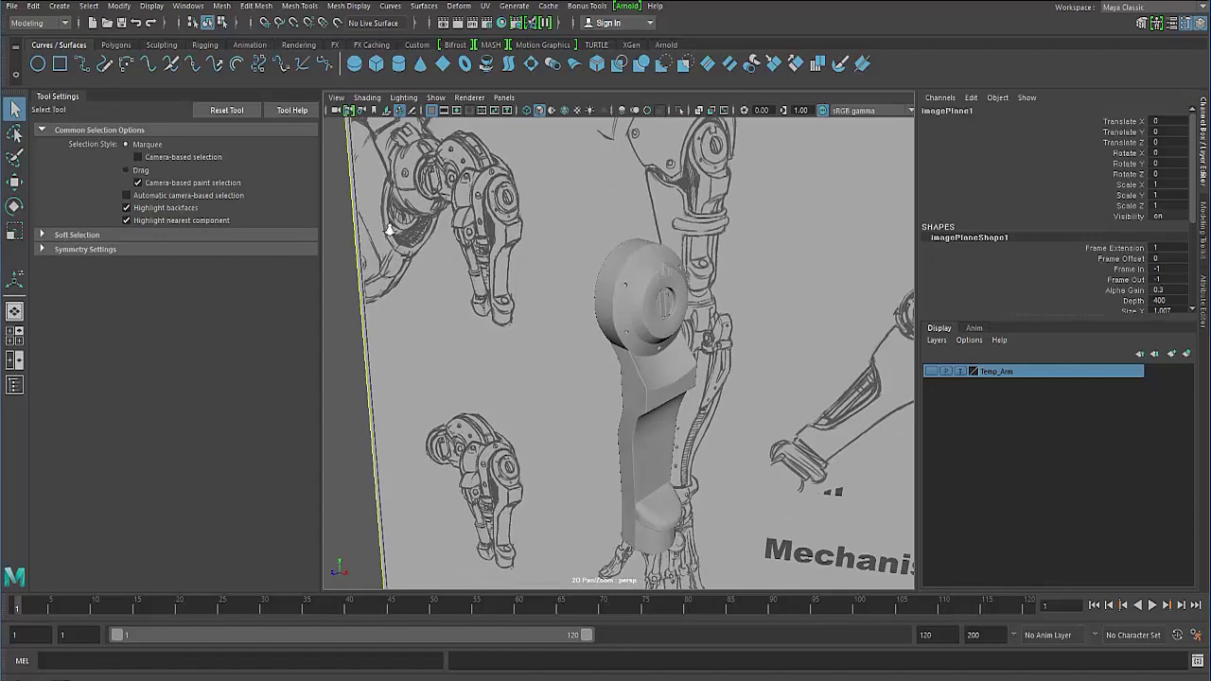
click(59, 6)
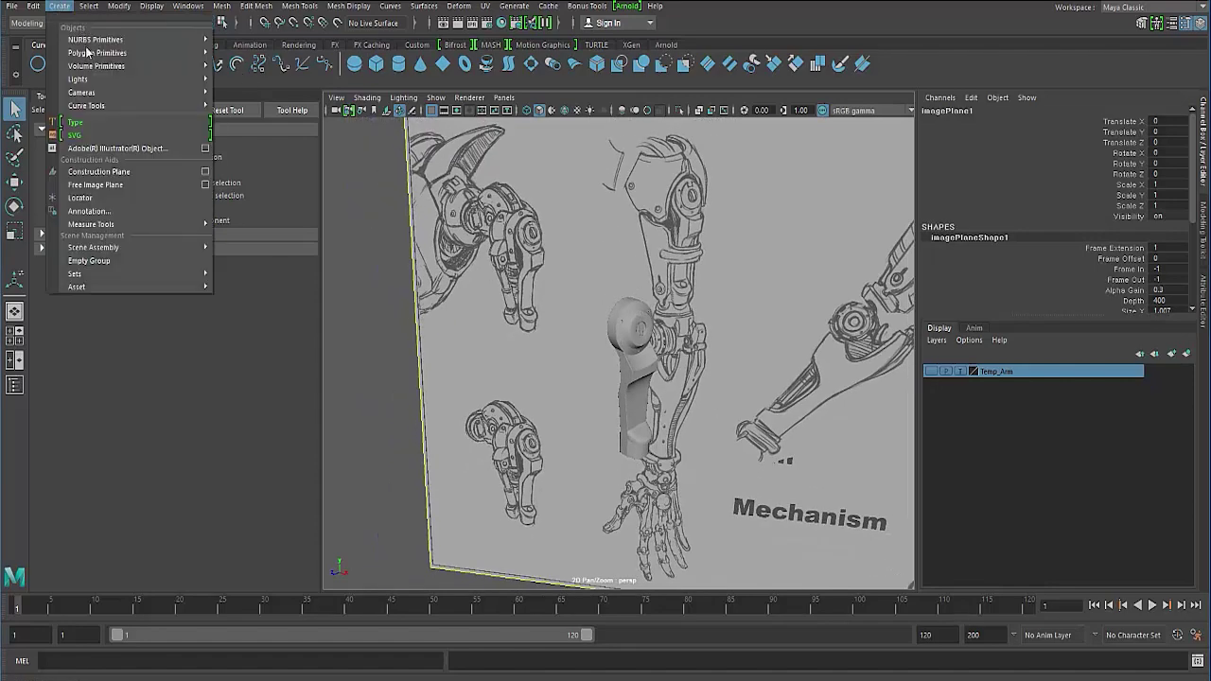
mouse_move(90, 53)
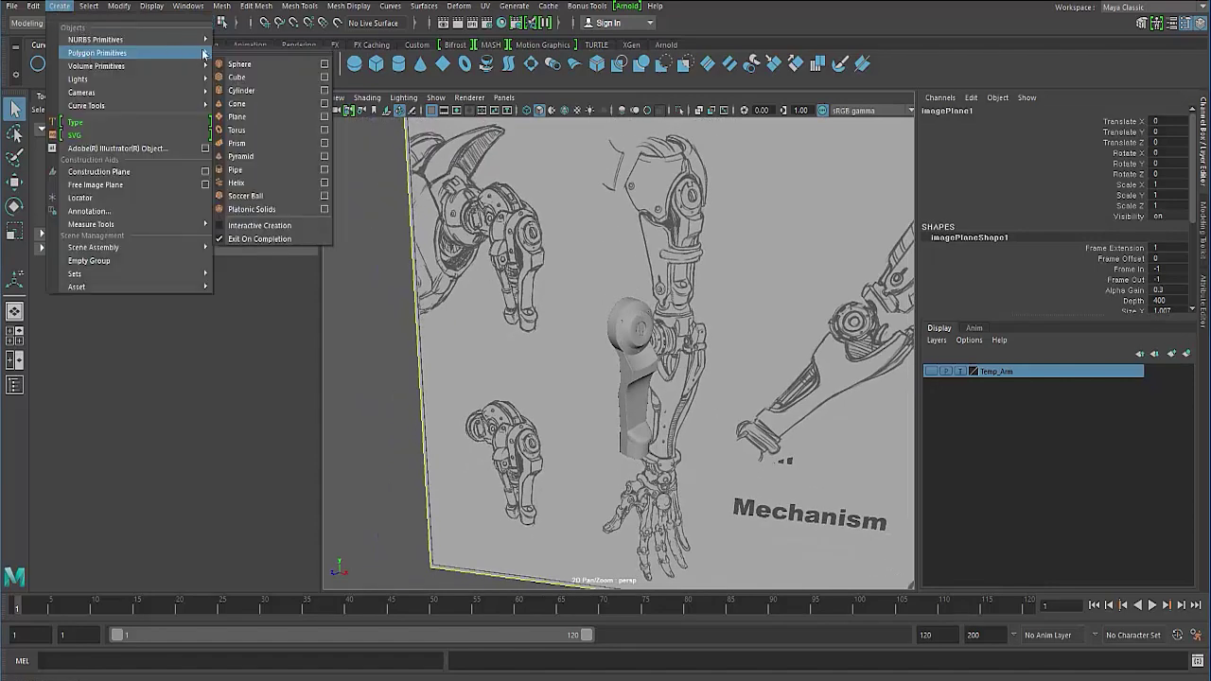
click(257, 91)
mouse_move(480, 296)
alt+mouse_down()
mouse_move(593, 487)
mouse_move(618, 416)
mouse_move(617, 317)
mouse_move(656, 303)
alt+mouse_up()
key(w)
scroll(620, 300, up, 2)
key(r)
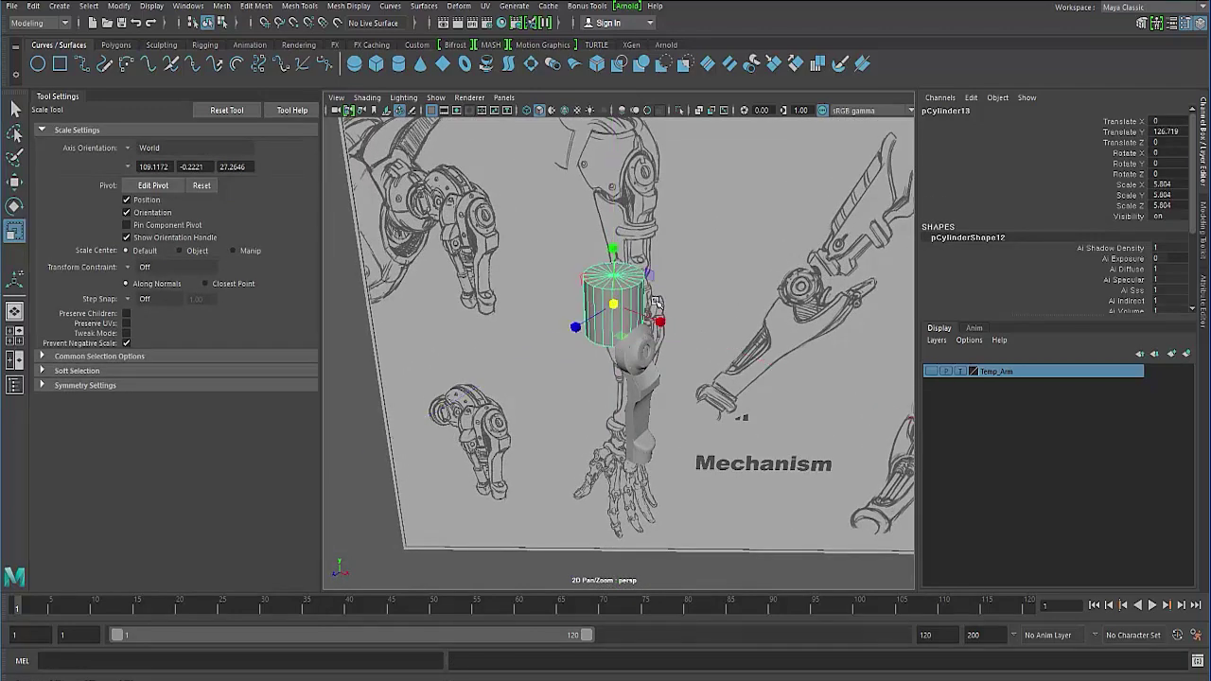
Rotate the new cylinder to 90 degrees about the Z axis so it lies horizontally
key(e)
drag(626, 256, 667, 300)
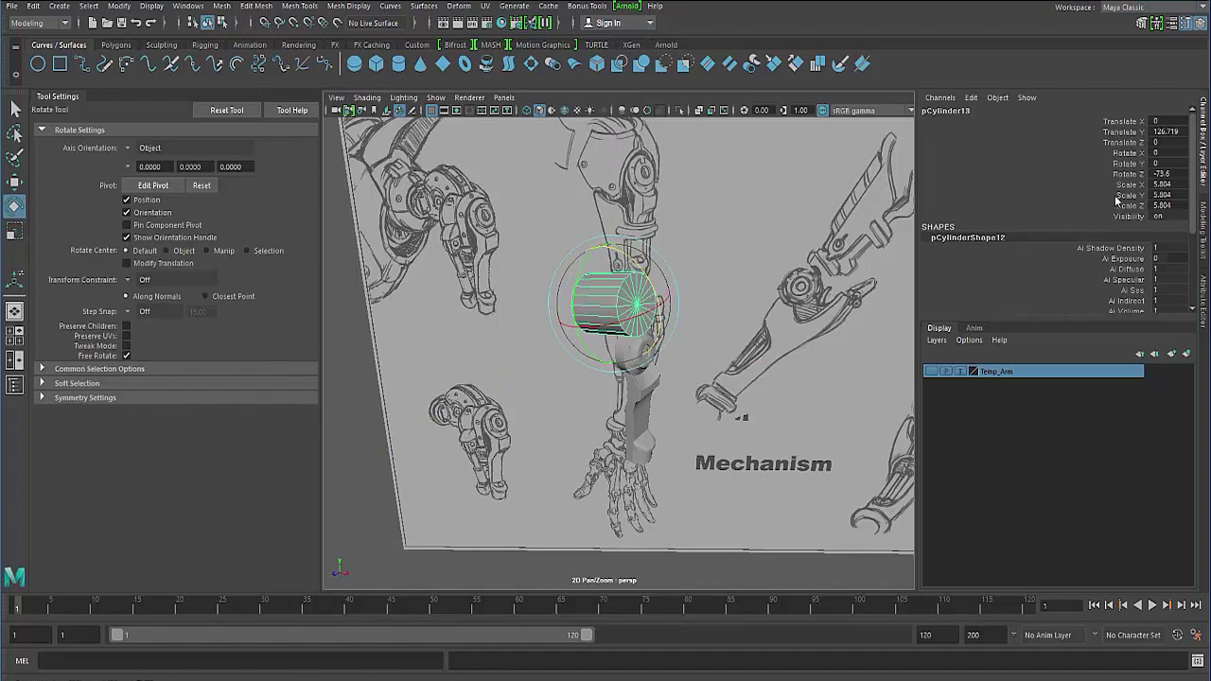
double_click(1156, 174)
text(90)
key(Return)
Lower the cylinder to about Y 119.7 and shift it in X until its end meets the back of the round joint
key(w)
alt+drag(711, 222, 592, 274)
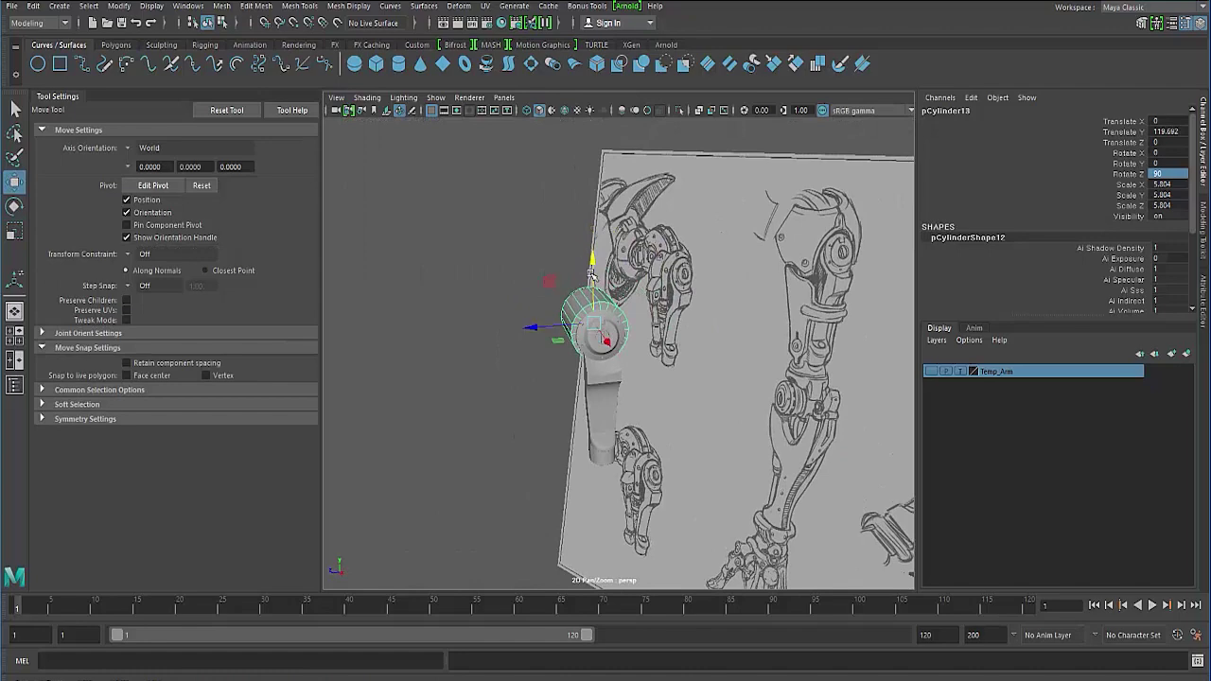
key(space)
key(space)
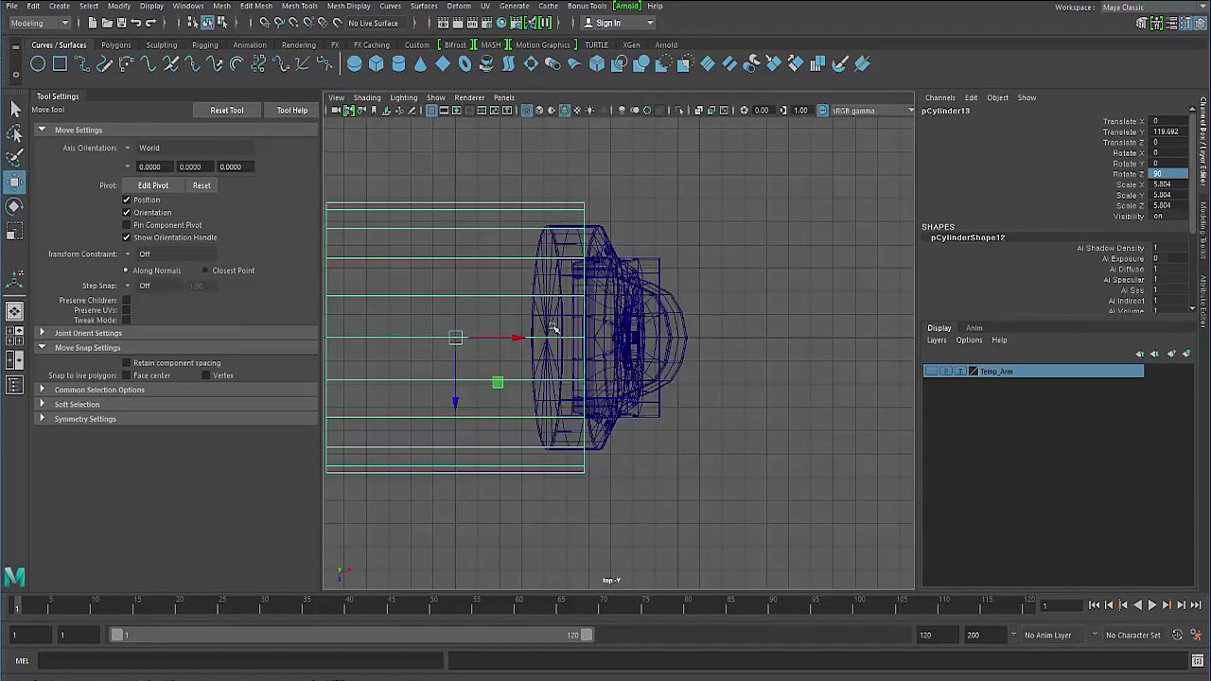
drag(514, 338, 468, 340)
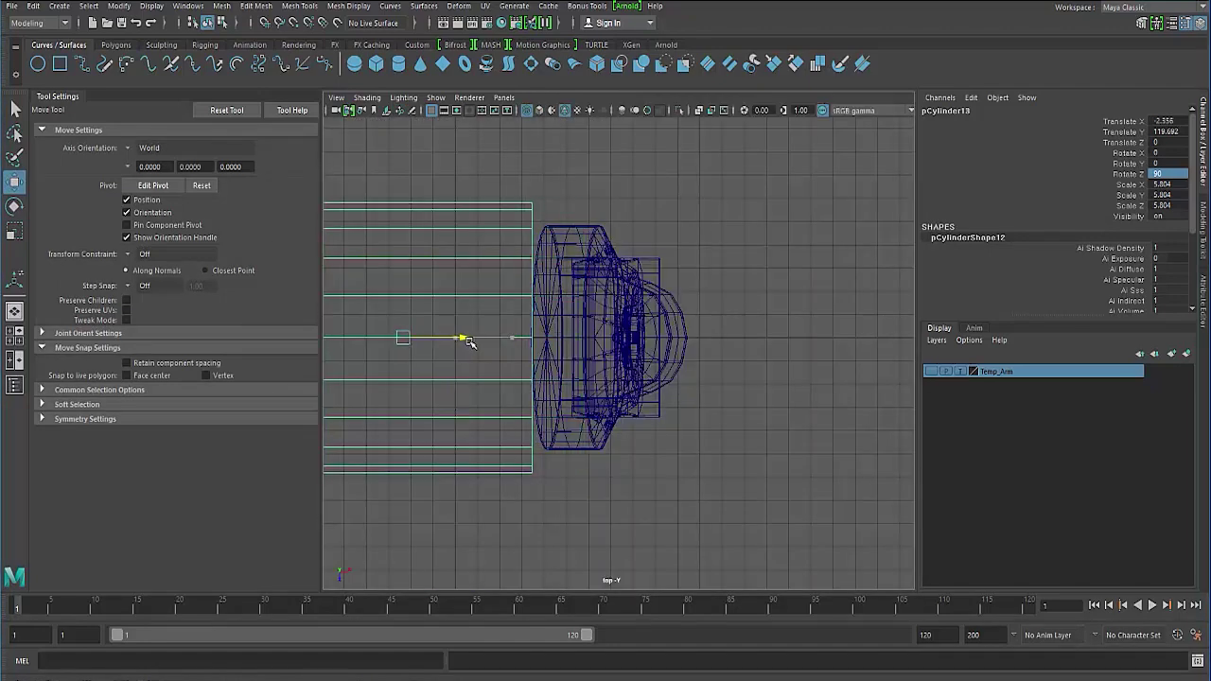
key(space)
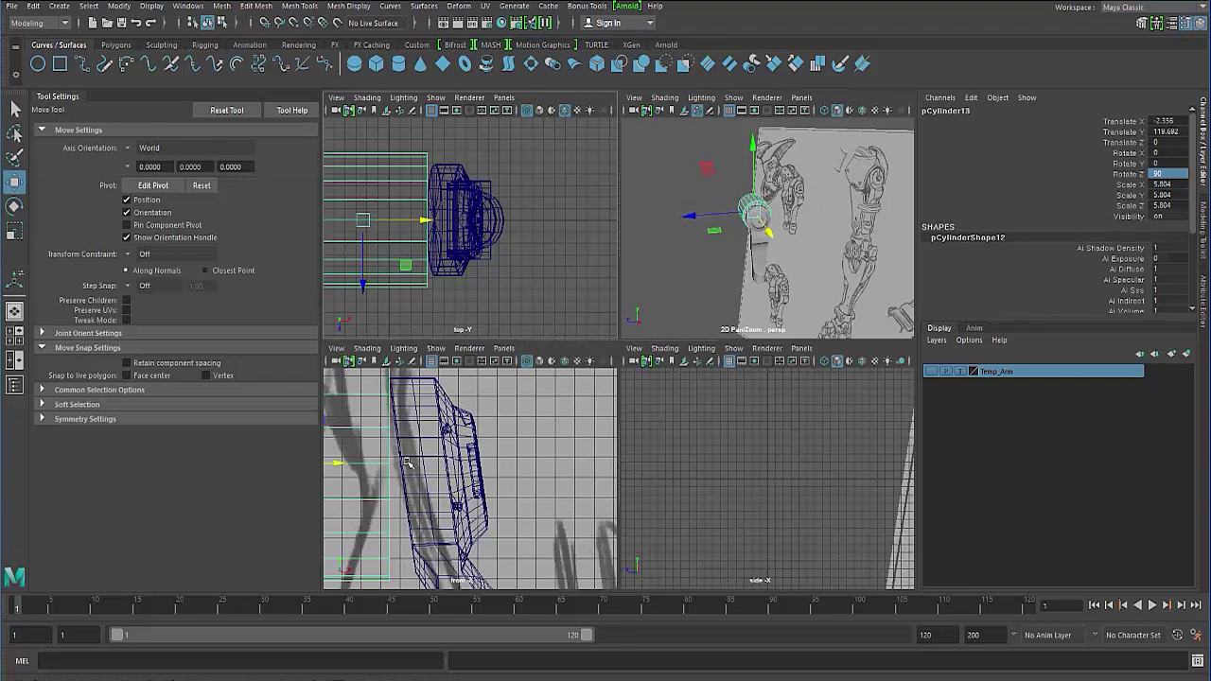
alt+right_drag(456, 466, 422, 502)
alt+middle_drag(421, 501, 475, 510)
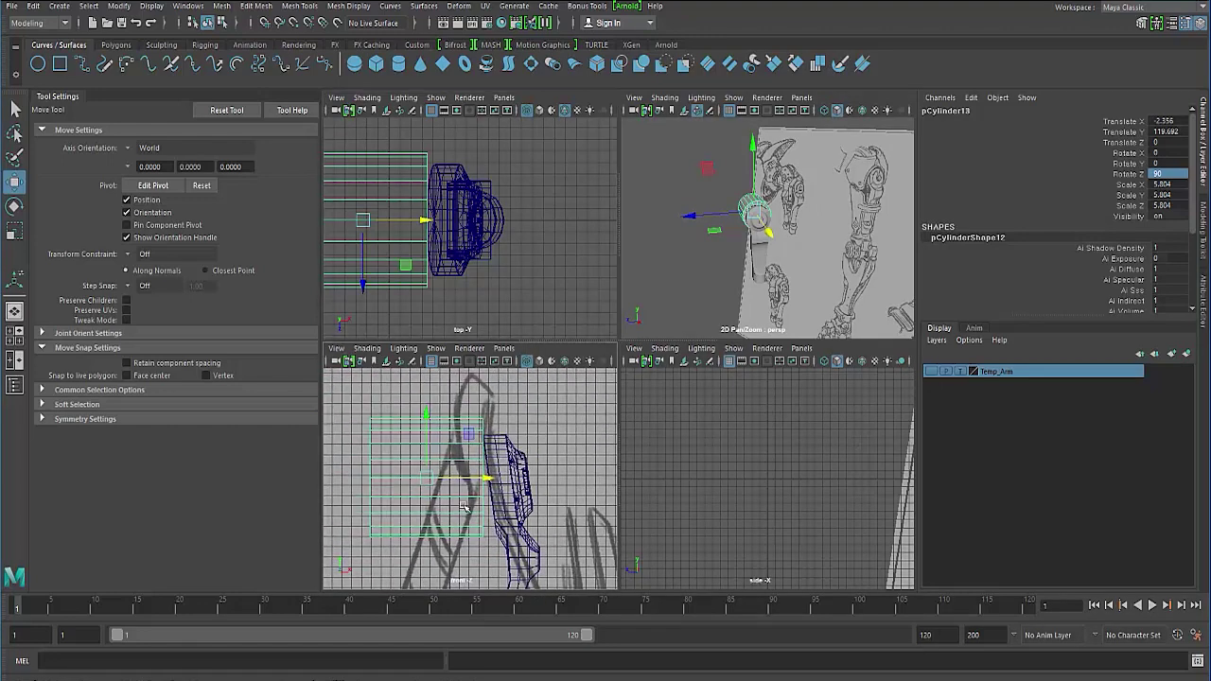
key(space)
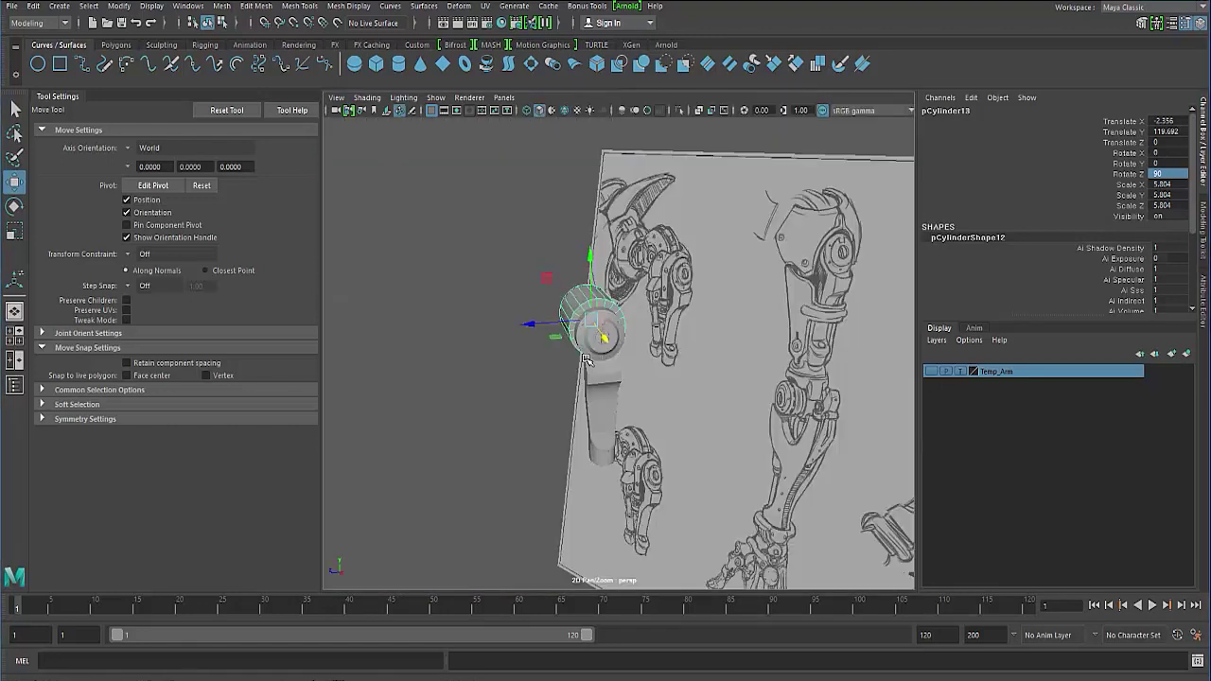
Try removing the lower half of the cylinder by selecting its lower faces and deleting them
alt+drag(585, 359, 710, 360)
alt+right_drag(577, 365, 616, 366)
alt+drag(615, 365, 678, 368)
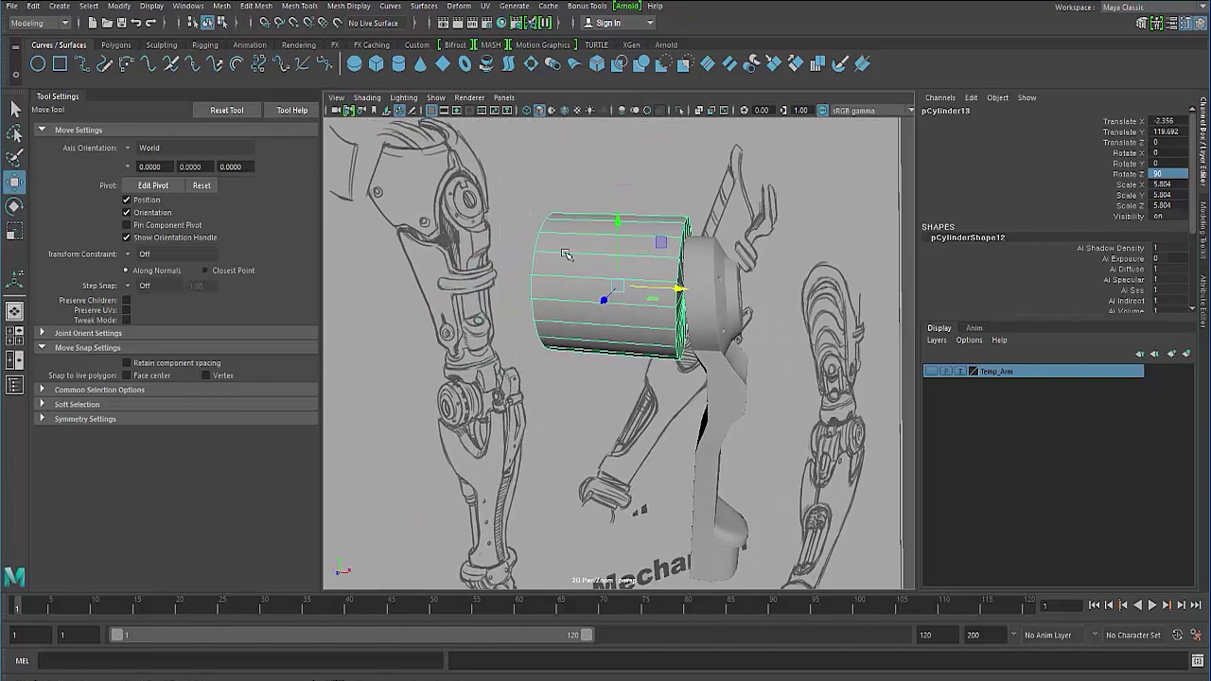
alt+drag(564, 255, 562, 250)
mouse_move(562, 250)
right_down()
mouse_move(564, 273)
mouse_move(562, 251)
right_up()
alt+drag(562, 254, 512, 287)
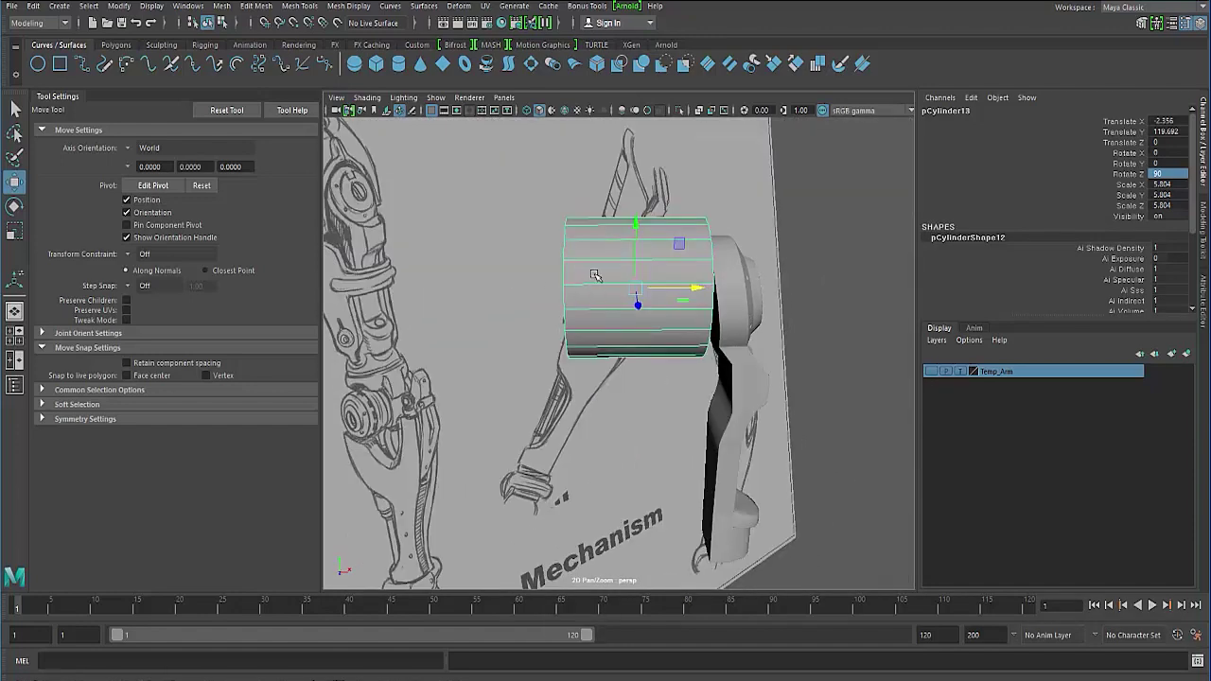
right_drag(593, 273, 594, 303)
drag(497, 298, 652, 374)
alt+drag(445, 293, 808, 377)
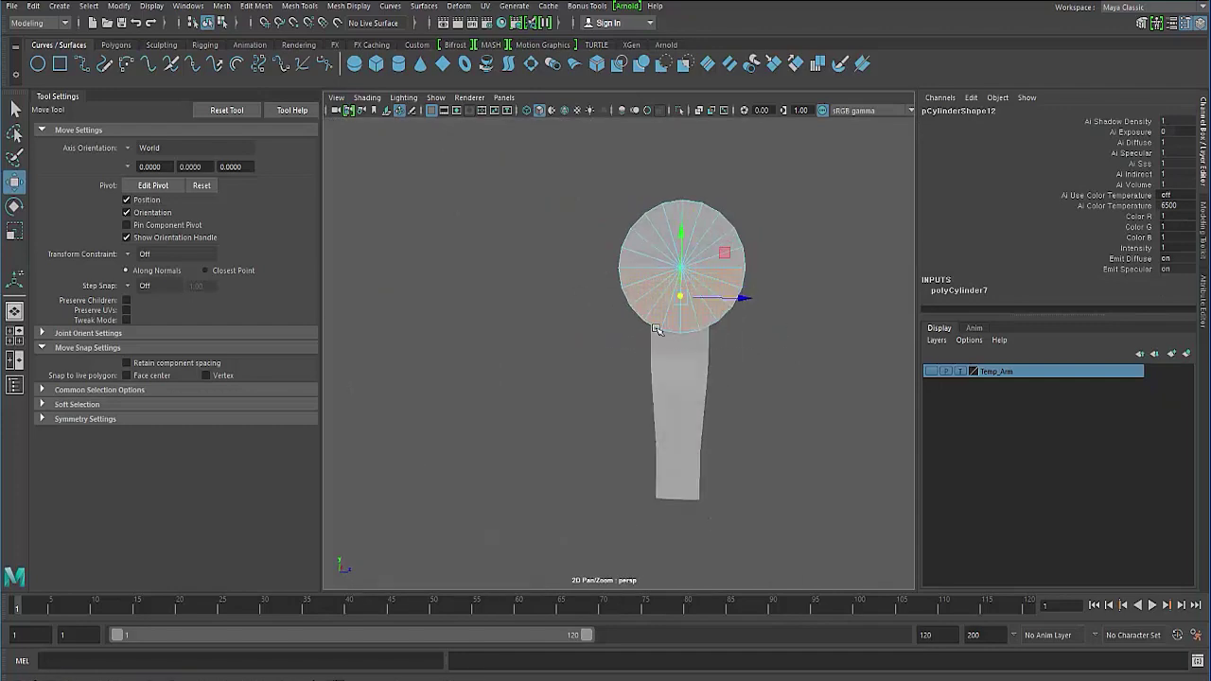
key(Delete)
mouse_move(595, 326)
alt+mouse_down()
mouse_move(517, 332)
mouse_move(556, 341)
alt+mouse_up()
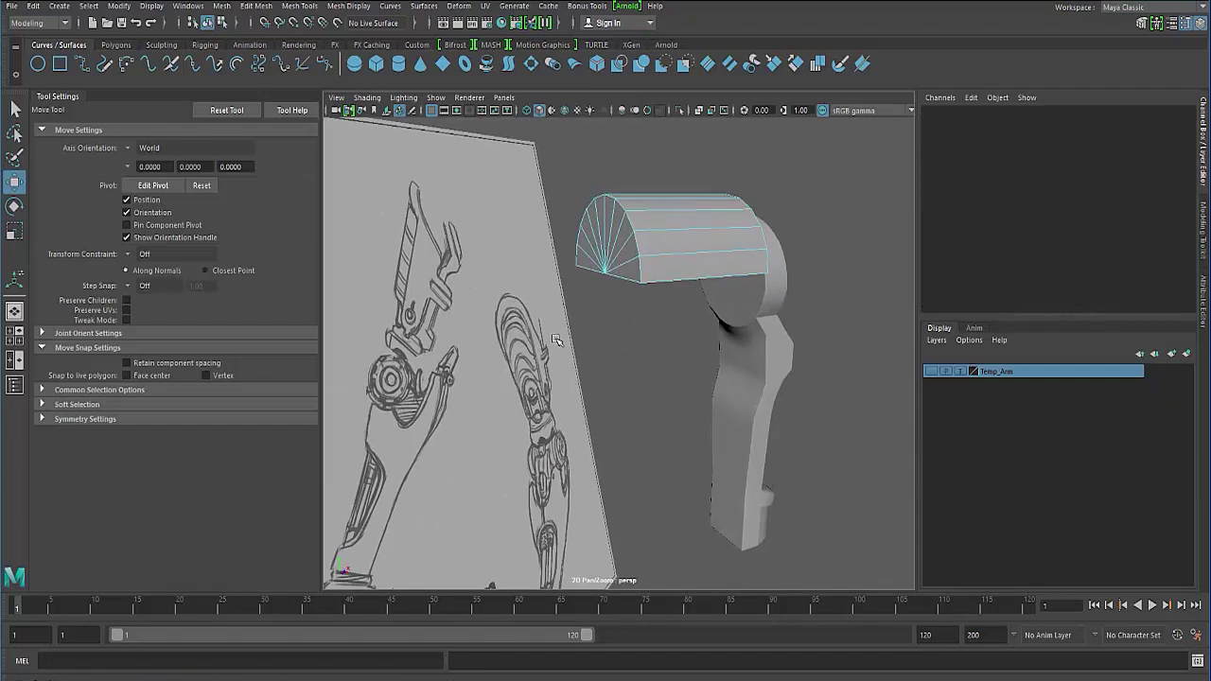
Undo the deletion of the cylinder's lower faces and return to object selection
key(F8)
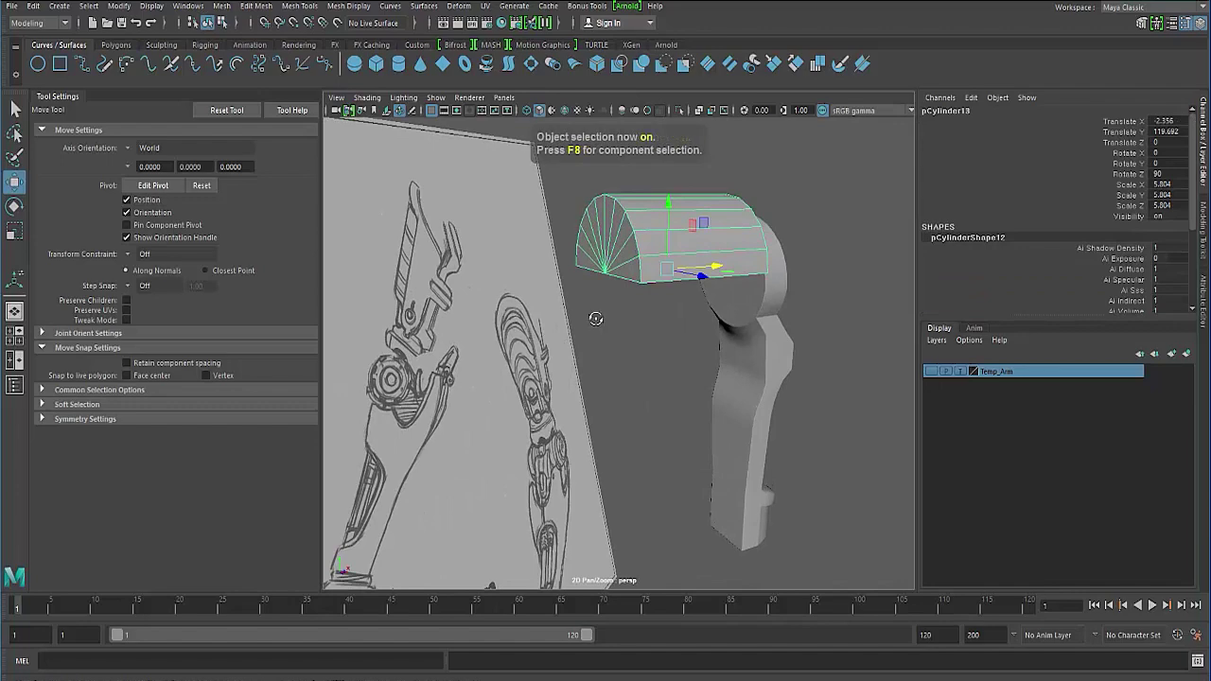
key(f)
key(r)
mouse_move(586, 320)
alt+mouse_down()
mouse_move(605, 300)
mouse_move(583, 305)
alt+mouse_up()
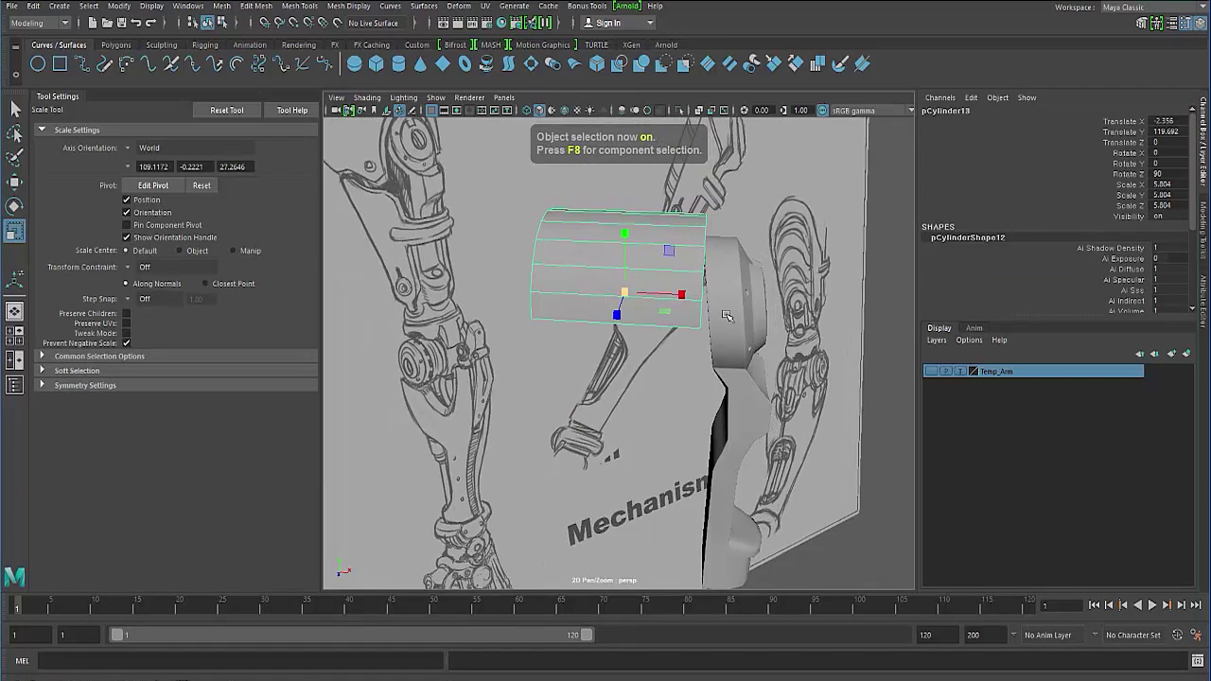
key(F11)
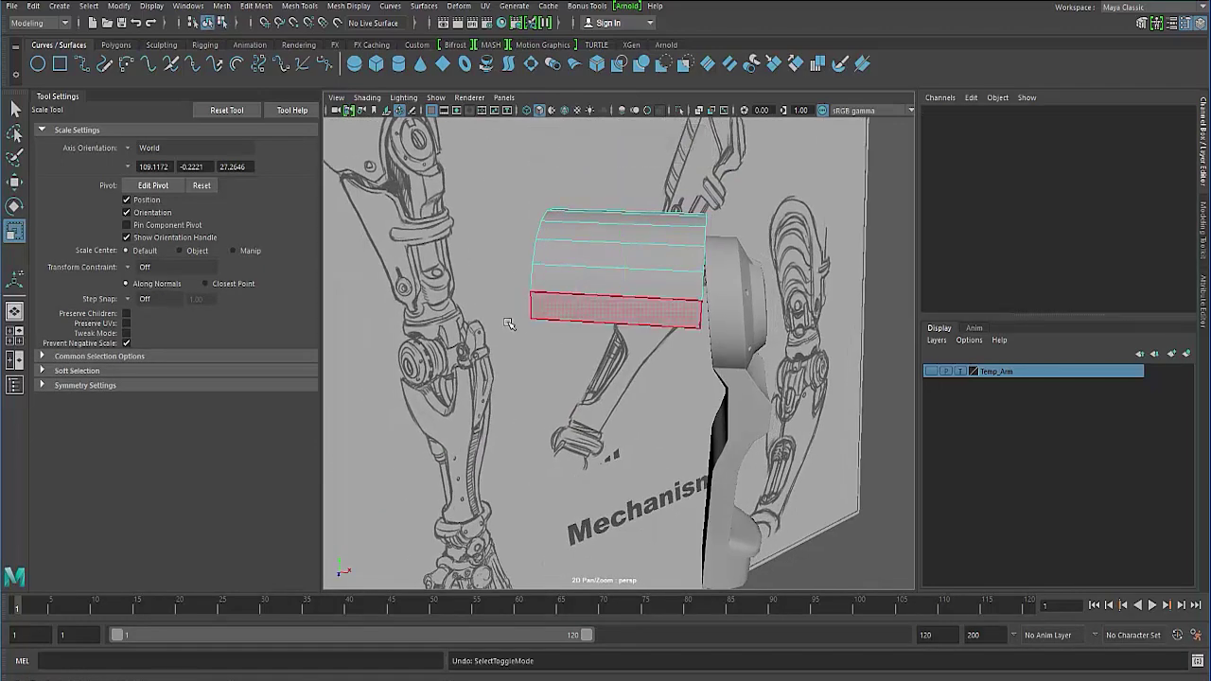
key(ctrl+z)
alt+drag(501, 330, 563, 314)
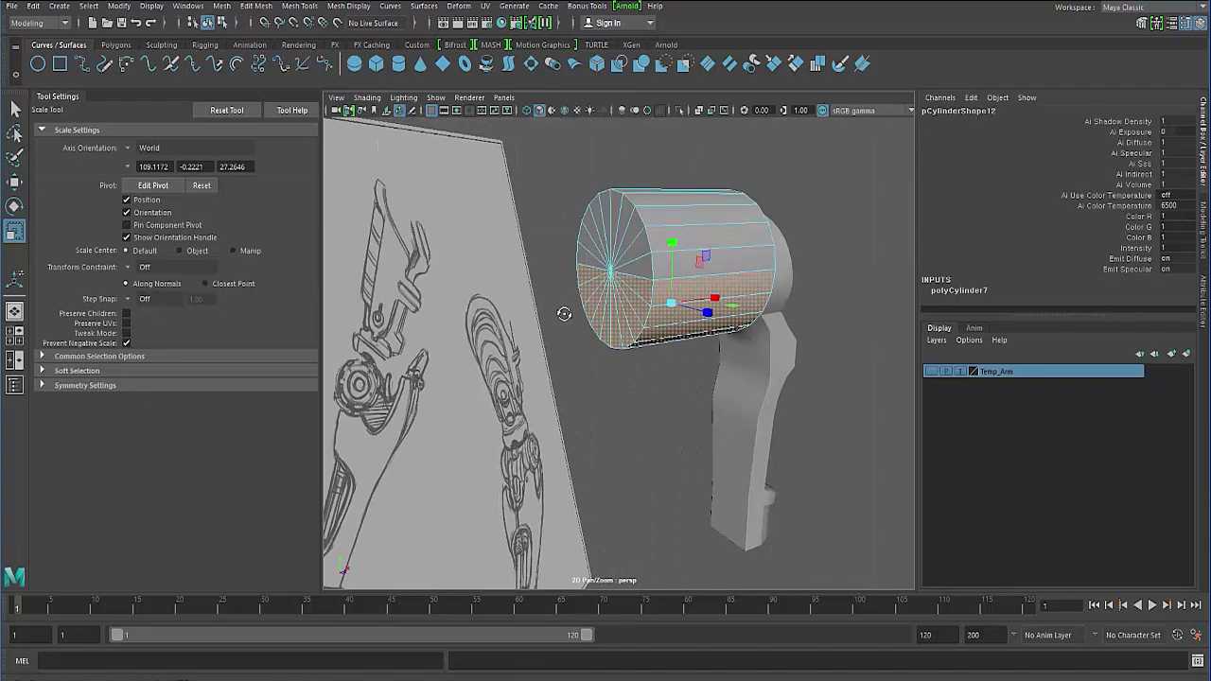
key(F8)
key(F8)
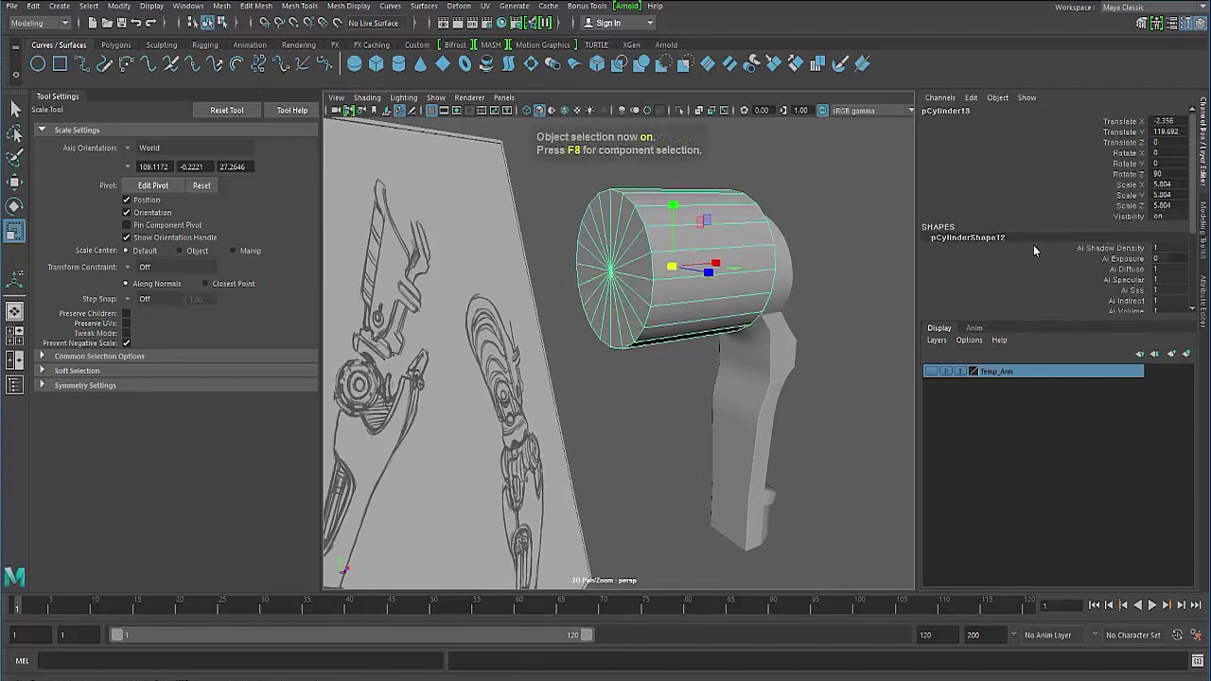
Set the cylinder's axis subdivisions to 16 in its construction inputs
scroll(1033, 250, down, 4)
click(955, 299)
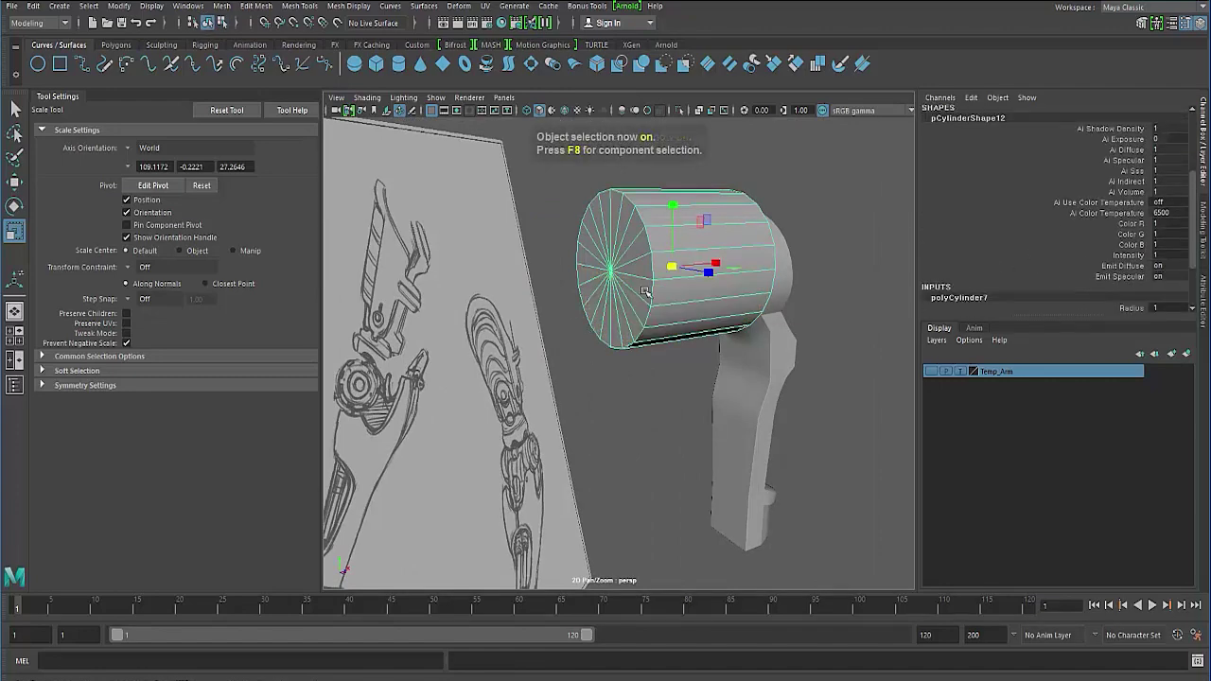
alt+drag(611, 270, 441, 232)
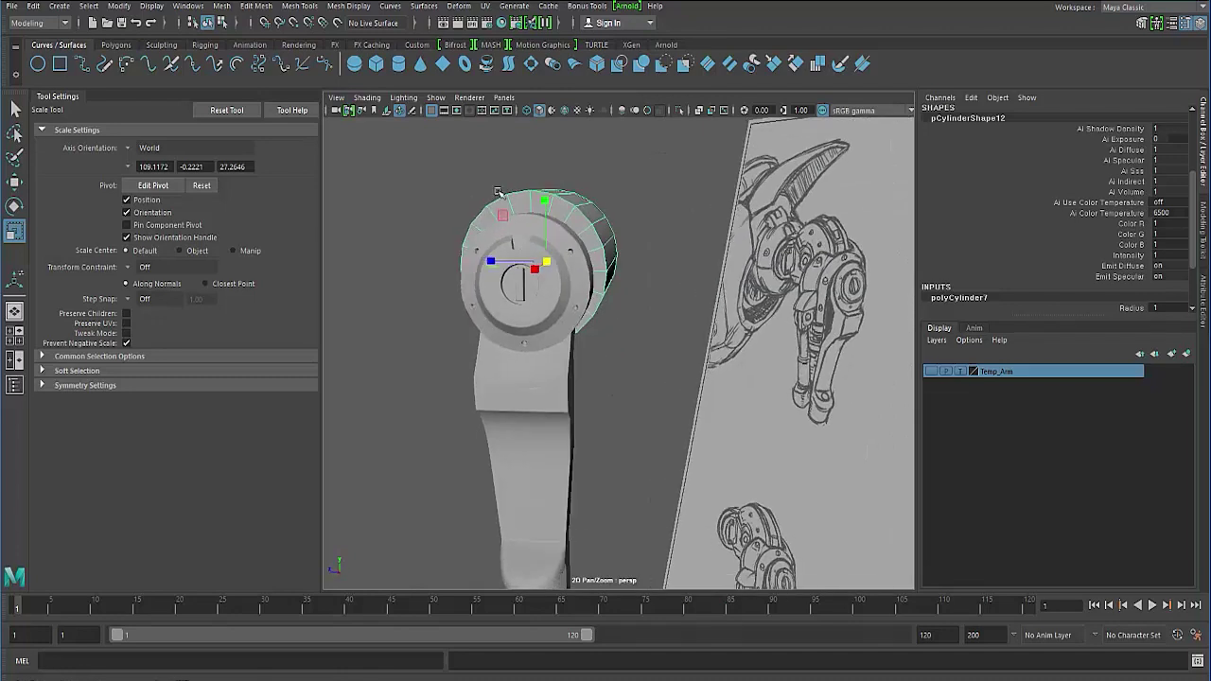
alt+drag(494, 286, 515, 293)
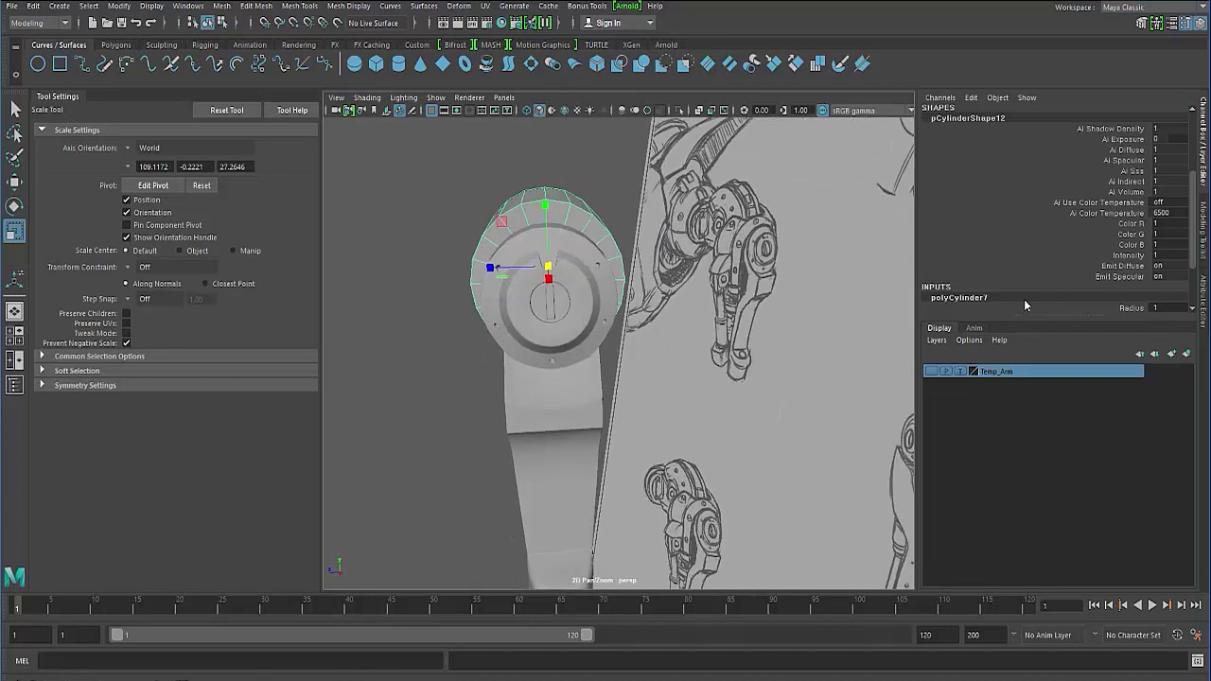
scroll(1003, 308, down, 2)
double_click(1161, 255)
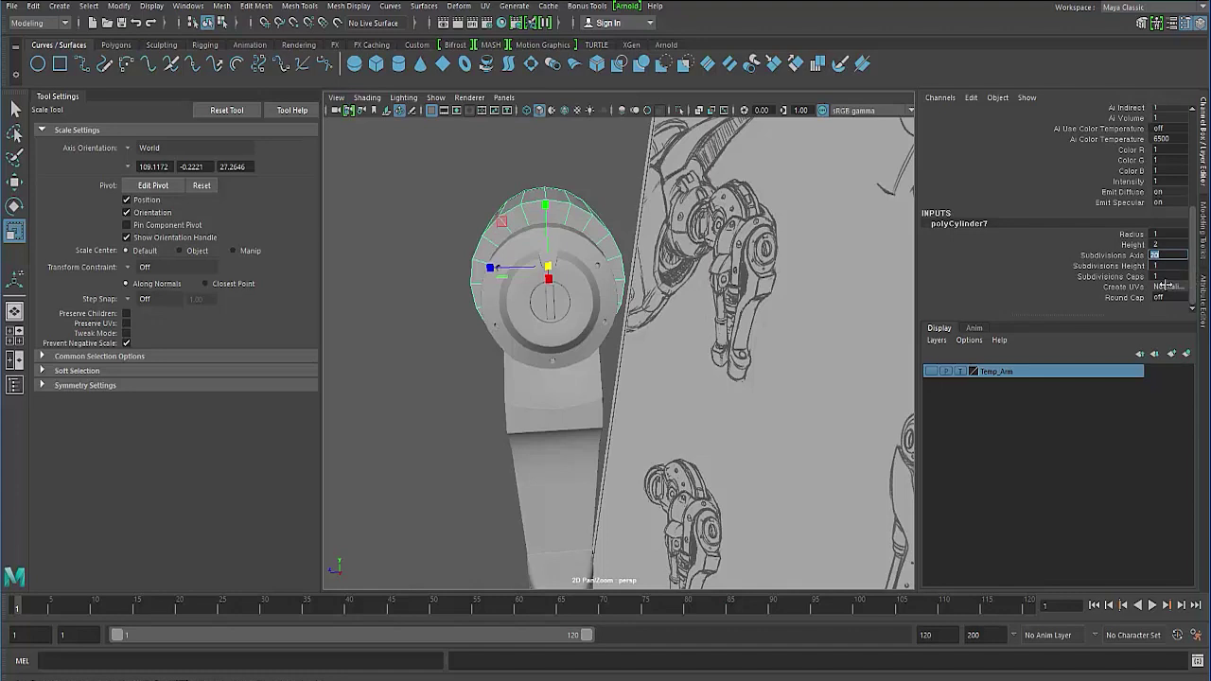
alt+drag(526, 314, 482, 299)
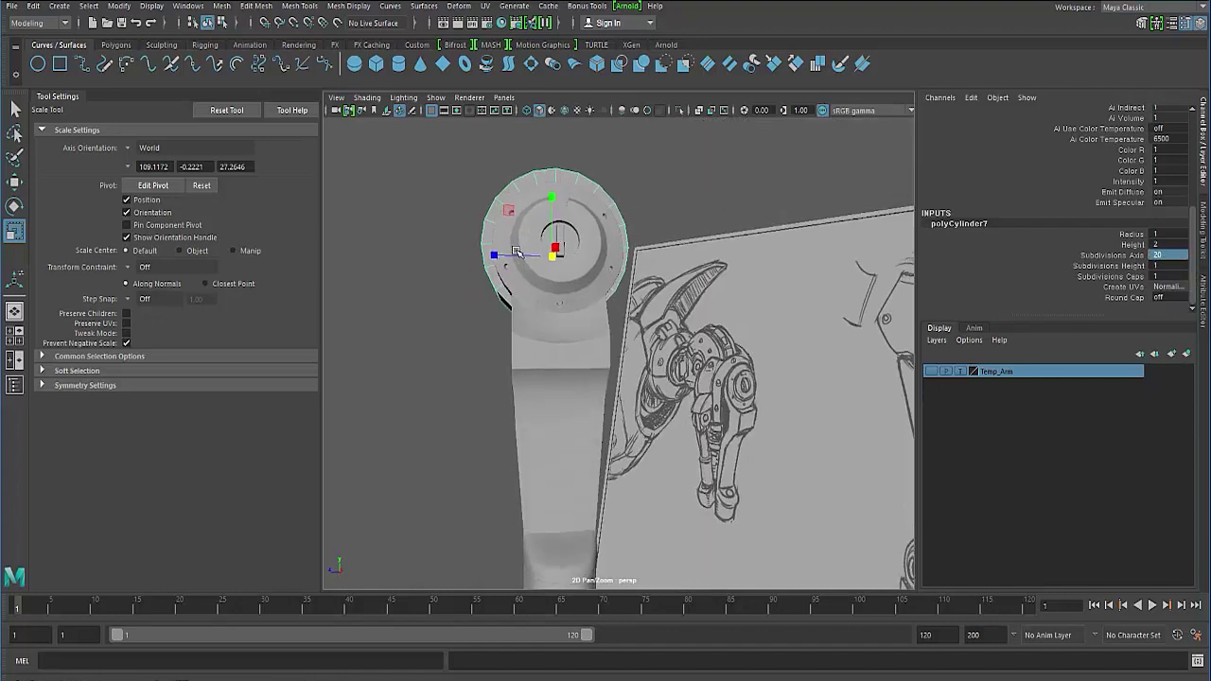
click(1160, 255)
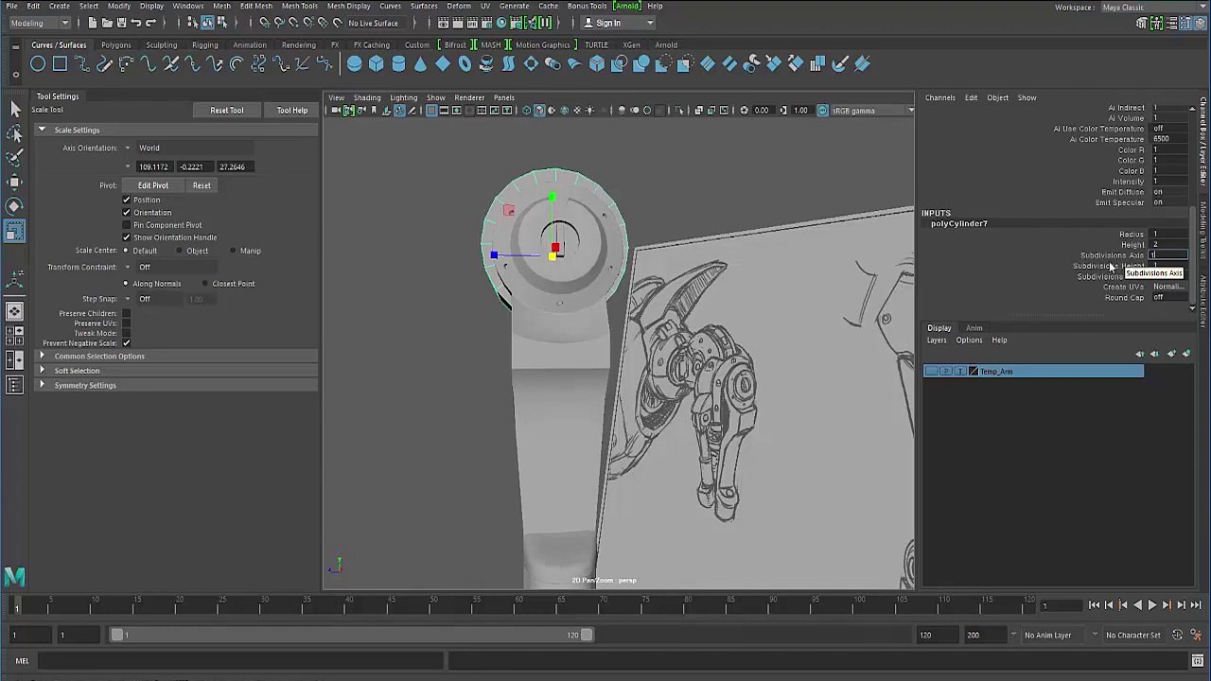
key(Return)
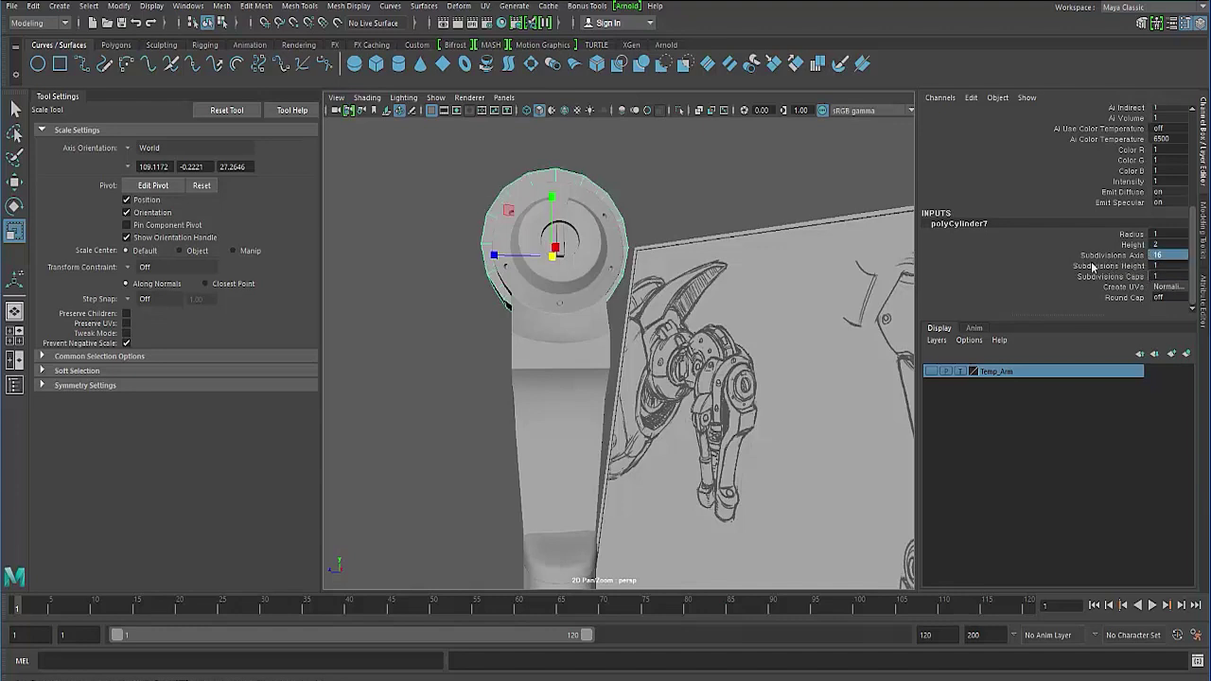
Try 8 axis subdivisions on the cylinder, preview it smoothed and switch the smooth preview off
alt+drag(562, 297, 899, 296)
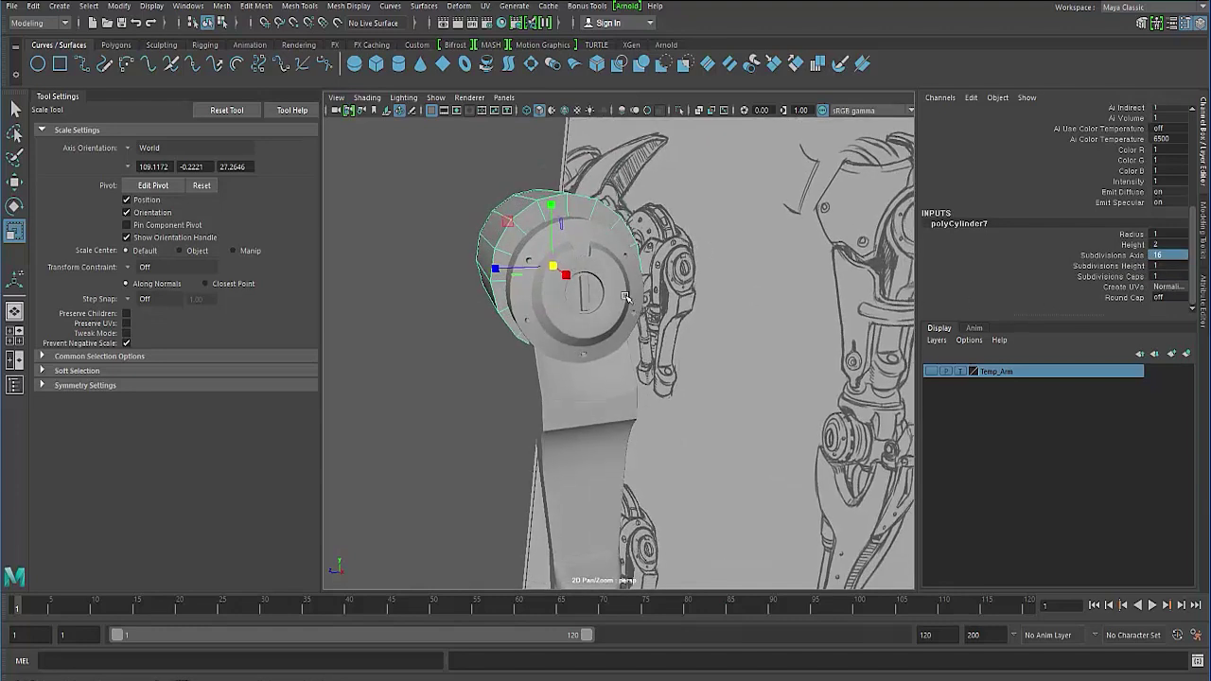
click(1164, 255)
text(8)
key(Return)
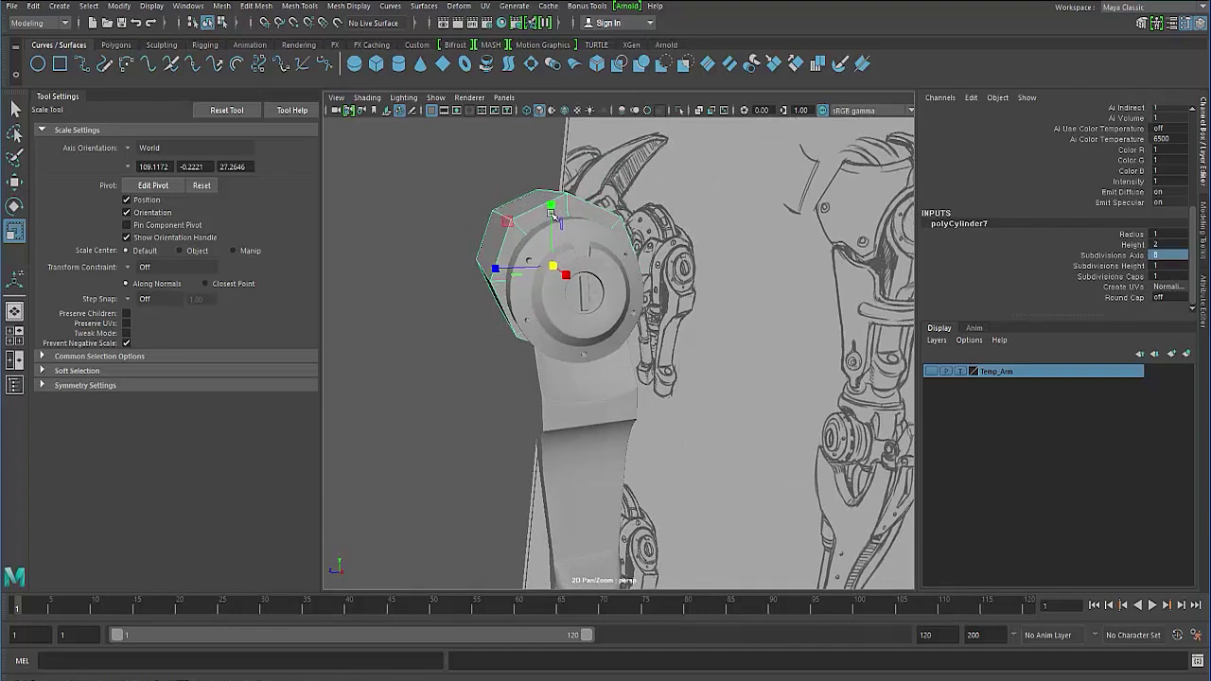
key(3)
key(1)
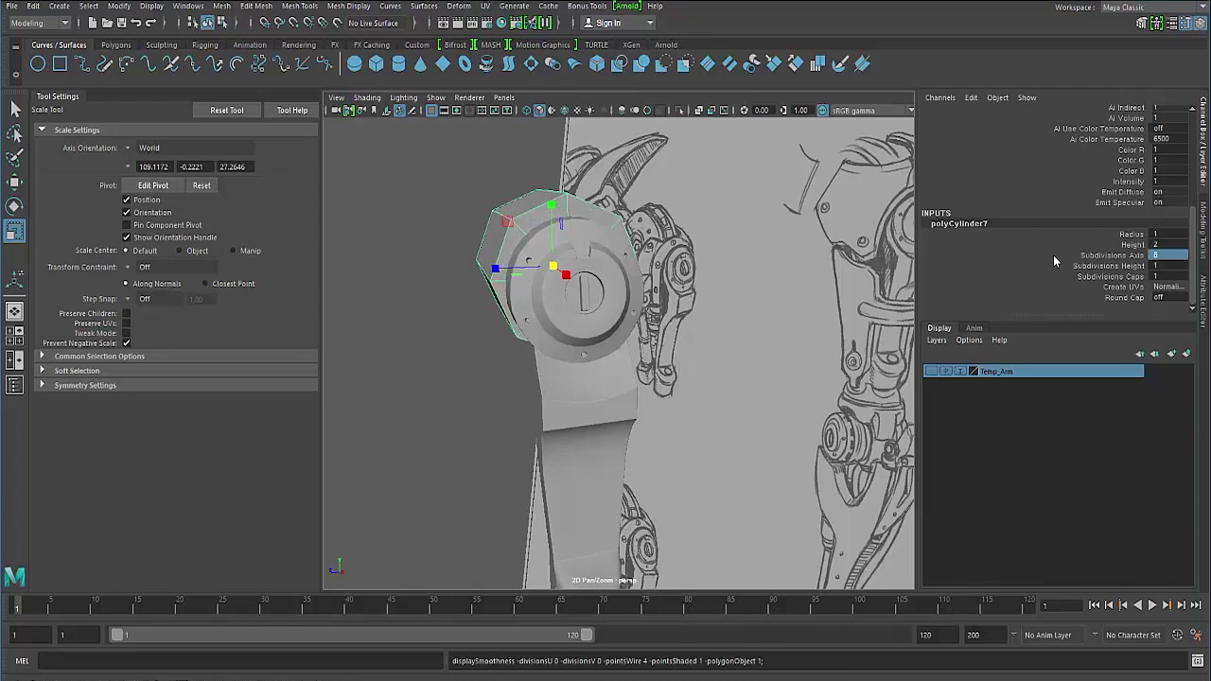
Restore the cylinder's axis subdivisions to 16
click(1165, 255)
text(16)
key(Return)
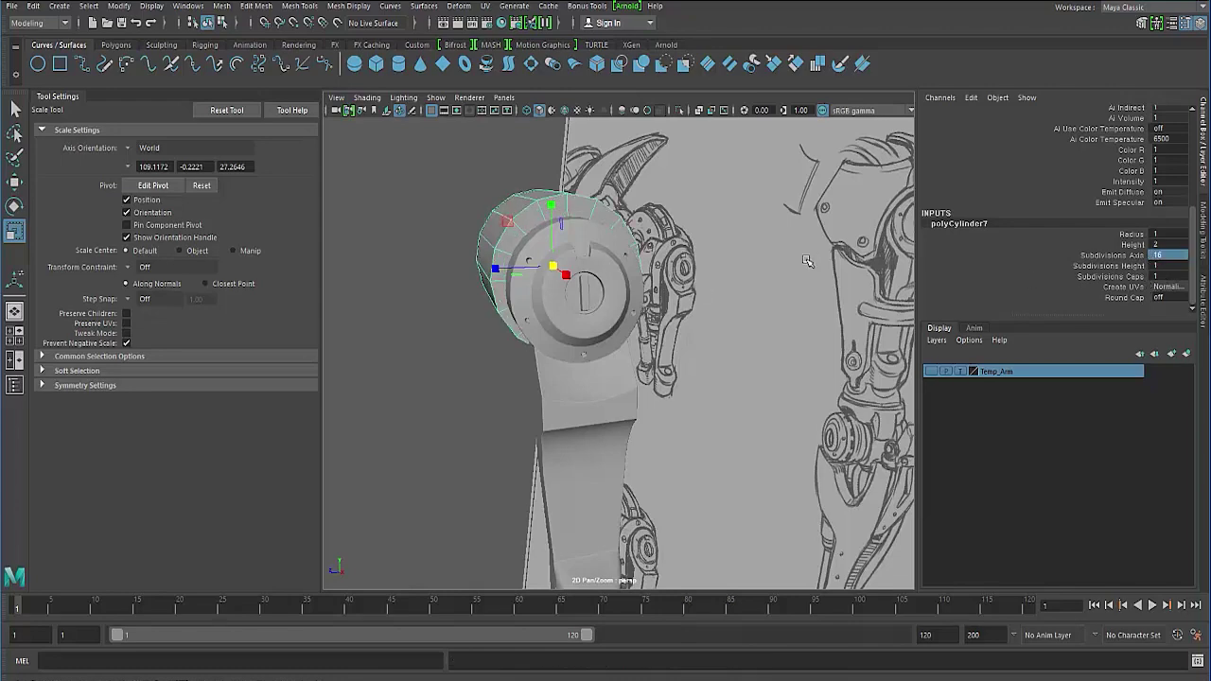
Flatten the cylinder into a thin disc slightly wider than the round joint and position it just behind the joint
mouse_move(621, 287)
alt+mouse_down()
mouse_move(499, 254)
mouse_move(513, 298)
alt+mouse_up()
alt+drag(561, 333, 502, 326)
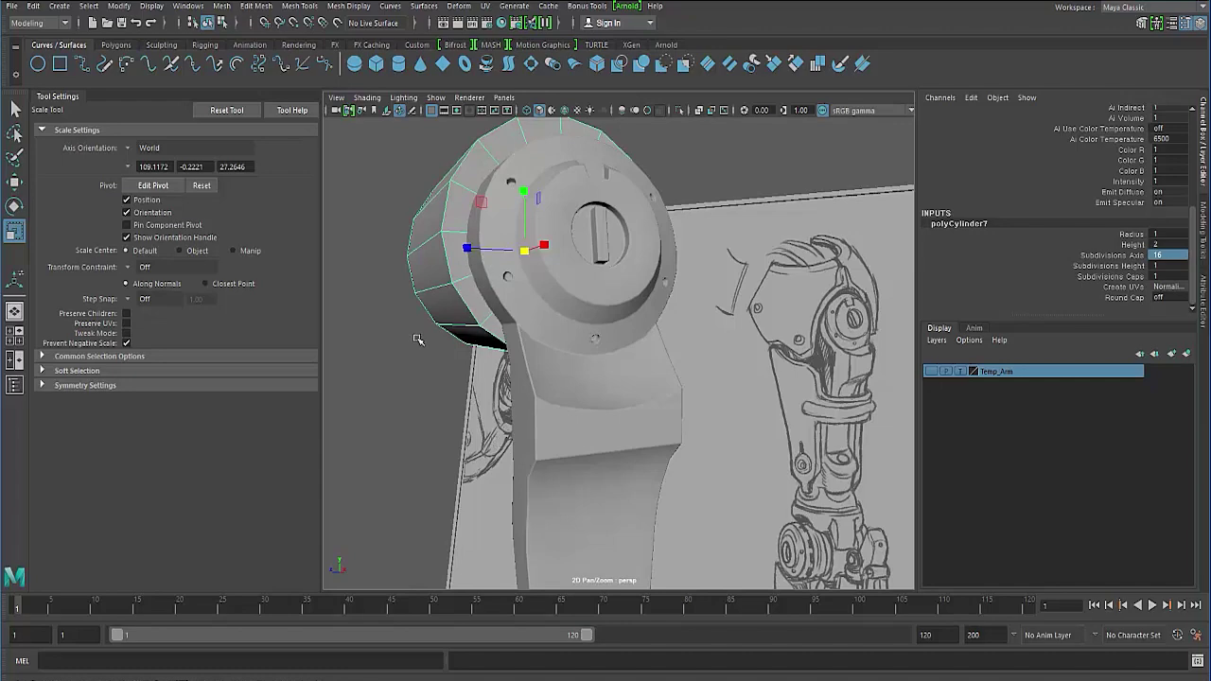
mouse_move(418, 339)
alt+mouse_down()
mouse_move(683, 266)
mouse_move(658, 267)
mouse_move(774, 264)
mouse_move(482, 300)
alt+mouse_up()
key(w)
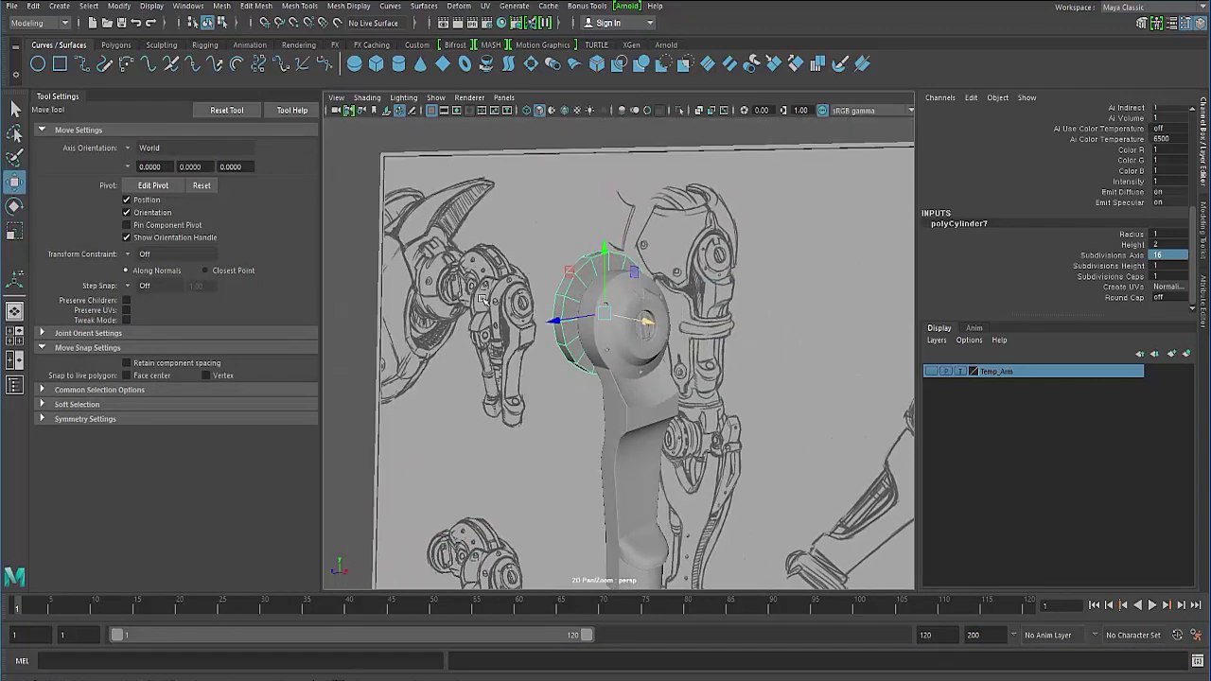
alt+drag(596, 298, 420, 255)
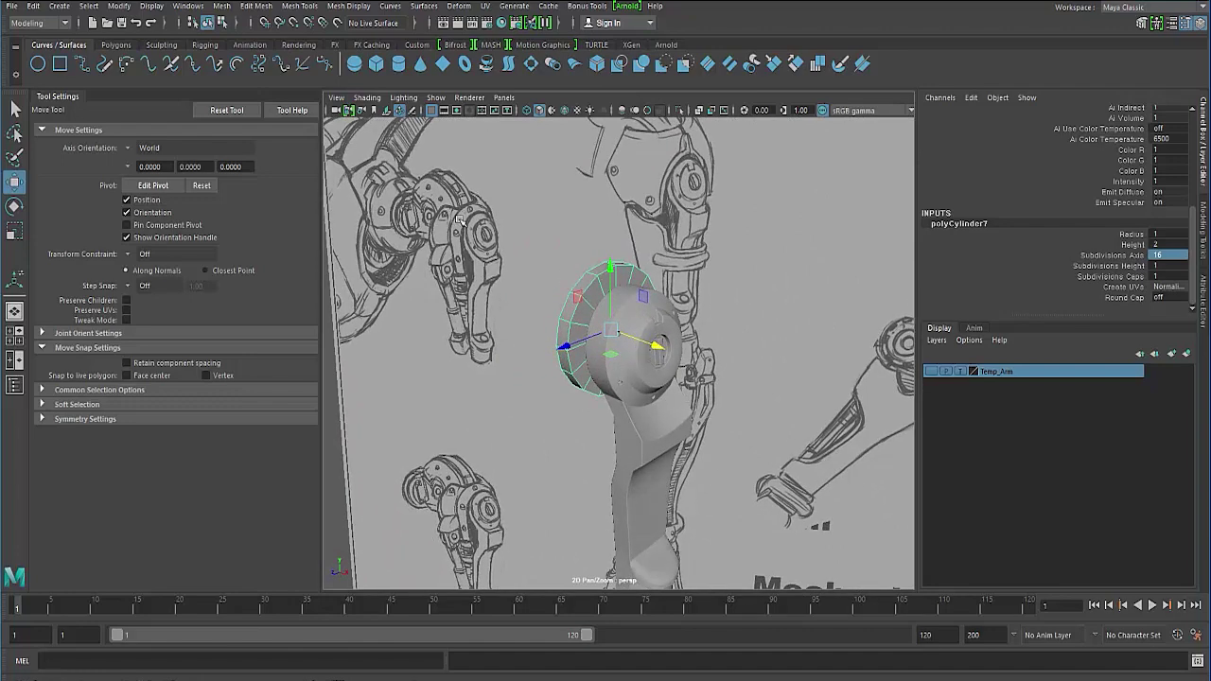
mouse_move(635, 325)
alt+mouse_down()
mouse_move(679, 329)
mouse_move(640, 352)
mouse_move(660, 351)
mouse_move(615, 333)
mouse_move(598, 344)
alt+mouse_up()
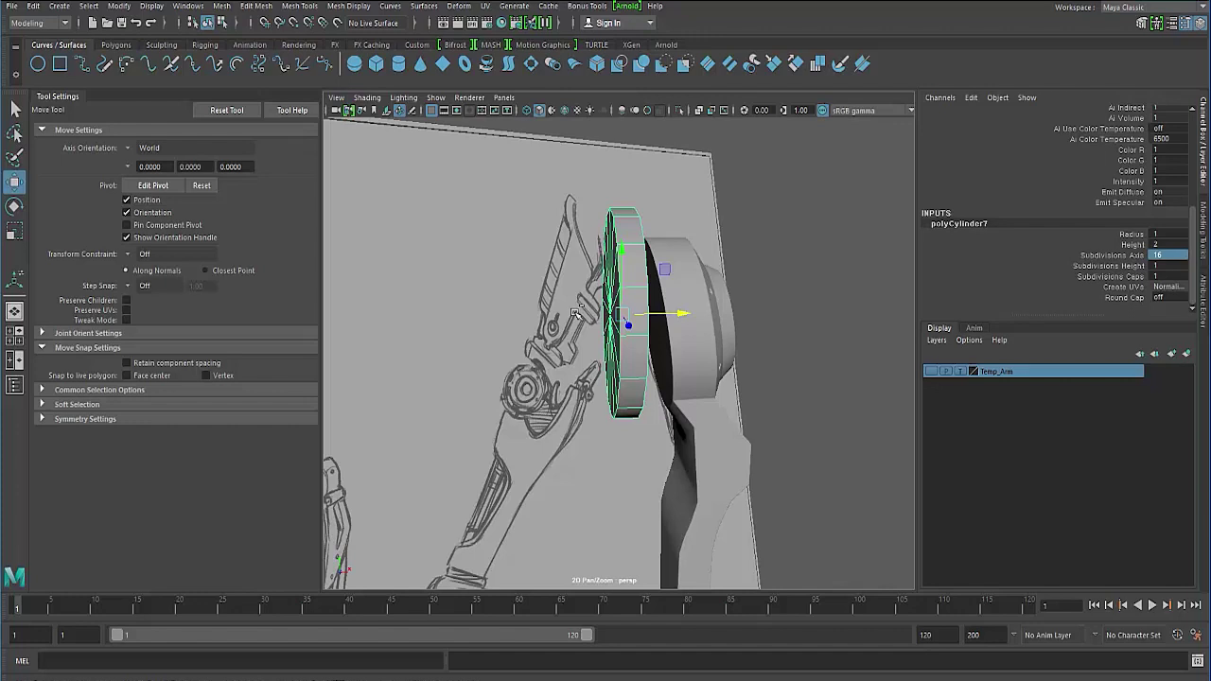
Duplicate the disc, hide the copy pCylinder14 as a backup, reselect the original pCylinder13 and minimize the Outliner
key(ctrl+d)
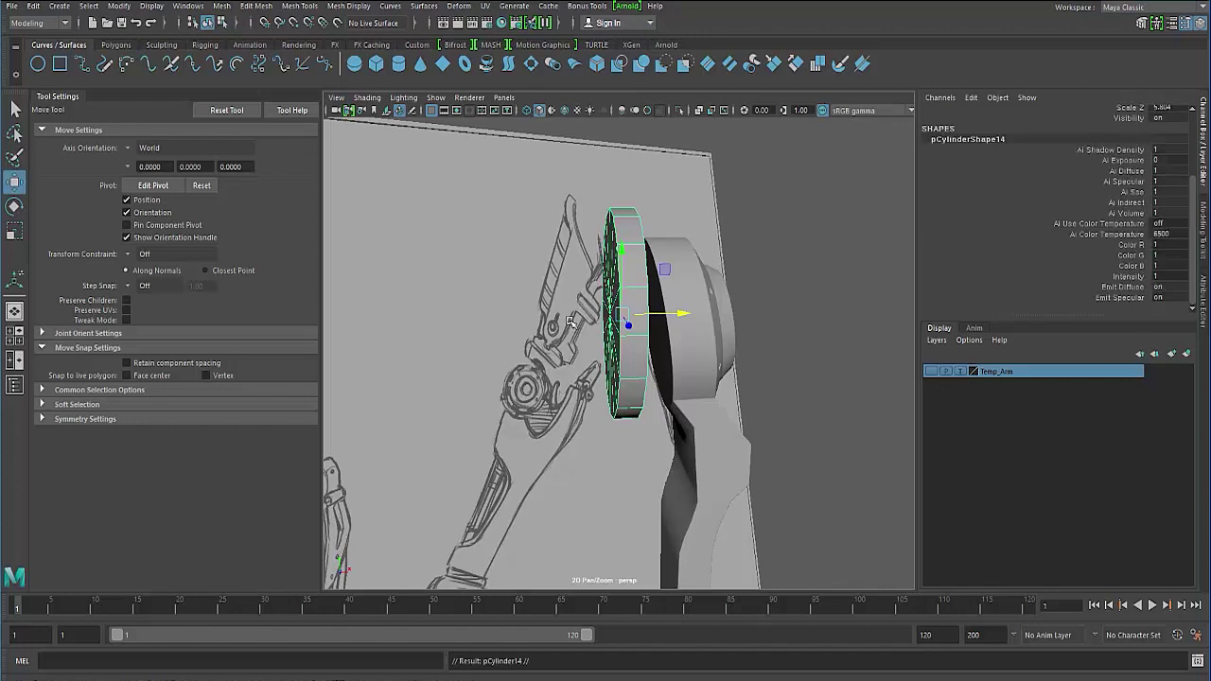
click(188, 6)
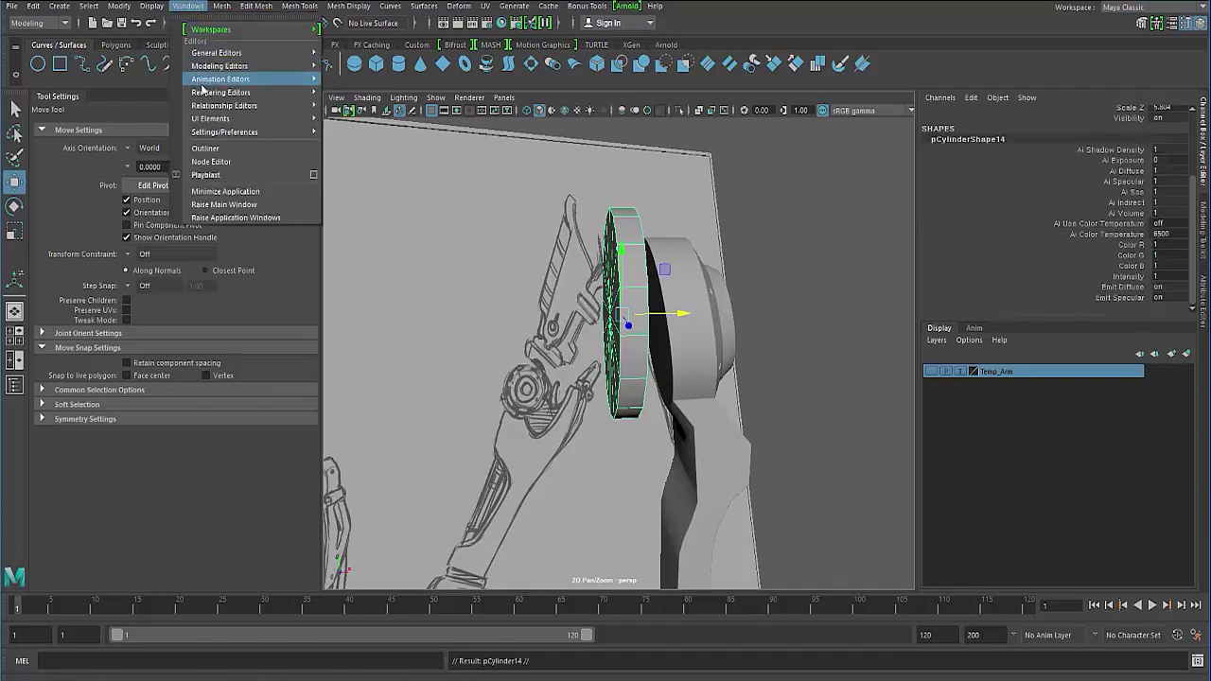
mouse_move(210, 120)
click(210, 148)
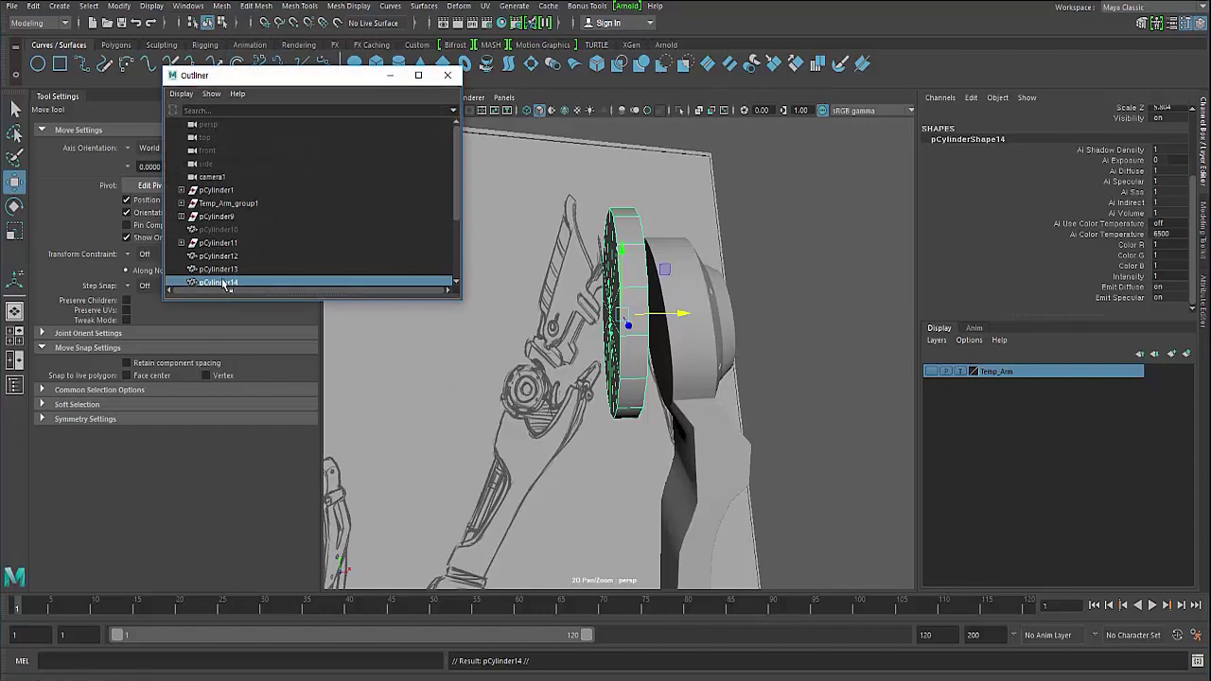
scroll(218, 255, down, 3)
middle_drag(215, 190, 219, 201)
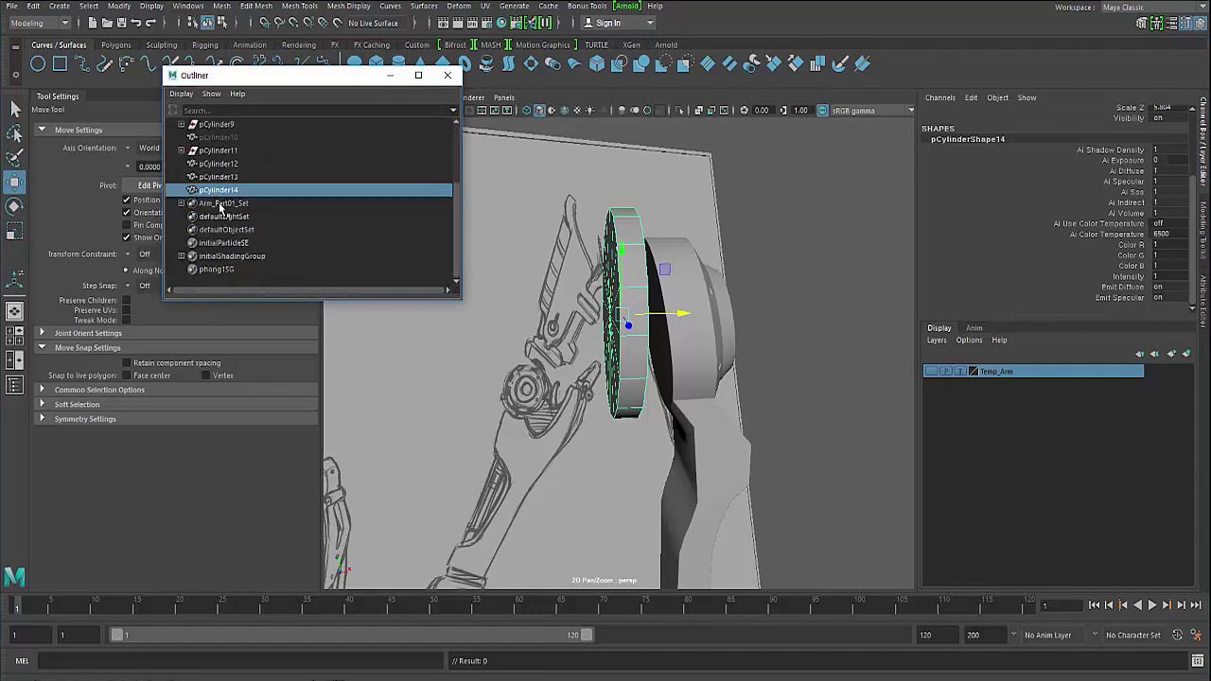
key(ctrl+h)
click(232, 178)
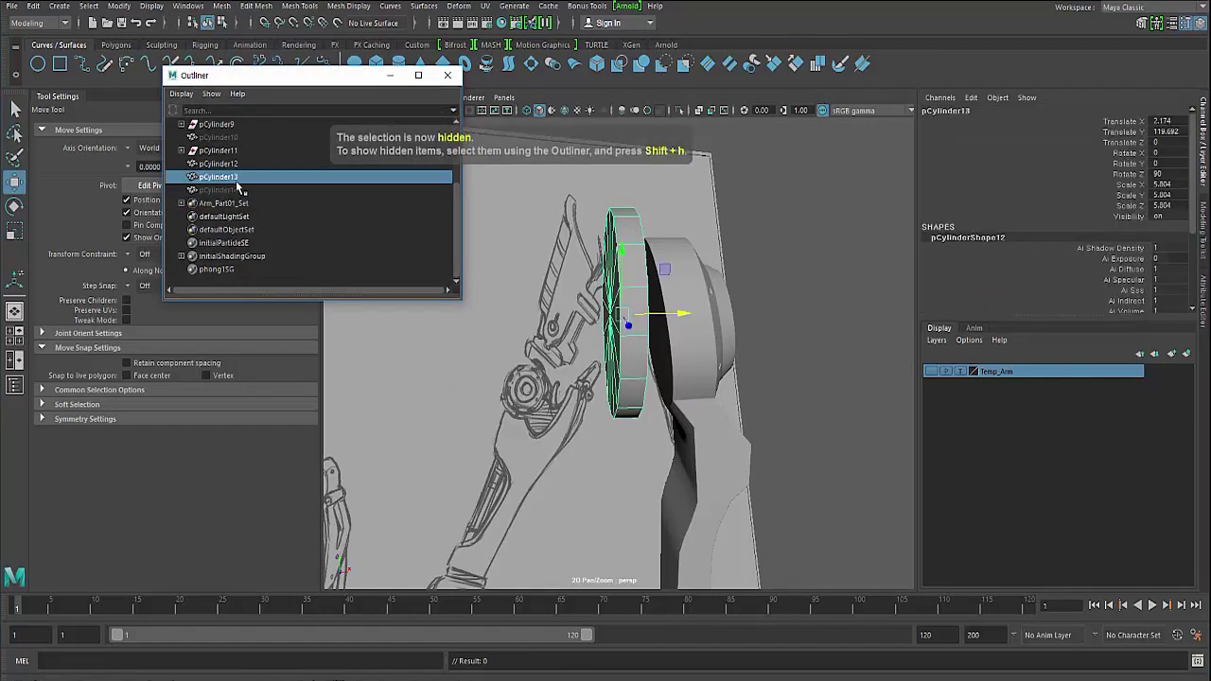
drag(305, 85, 173, 106)
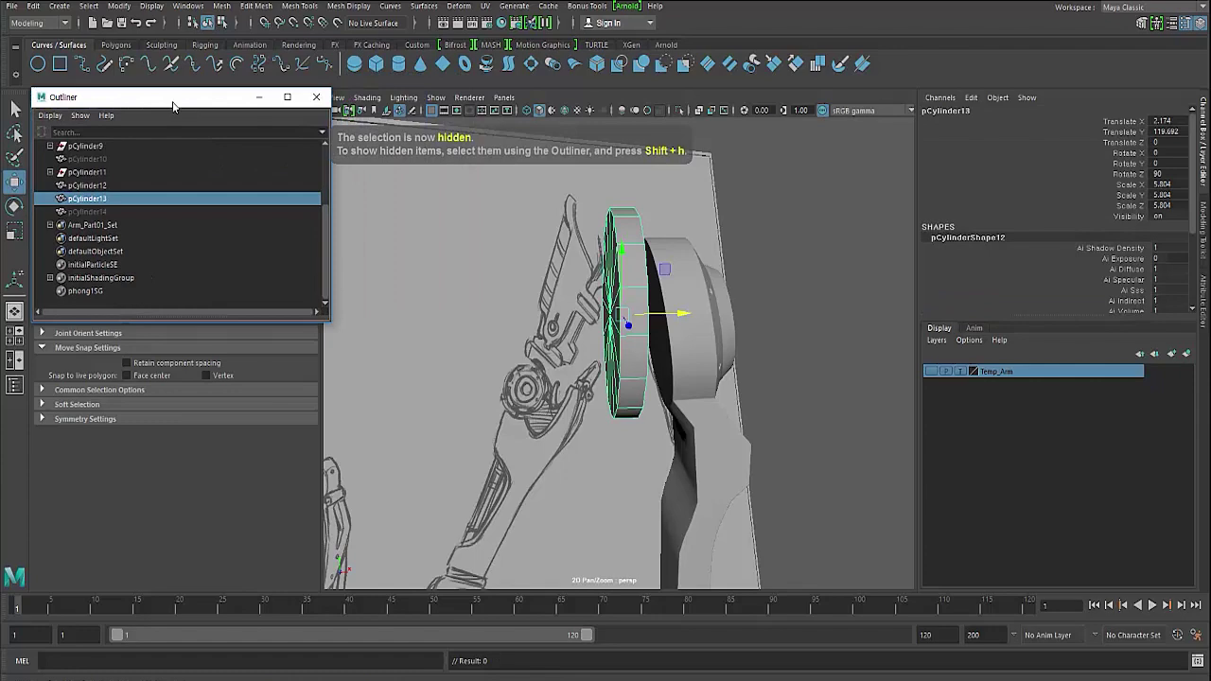
click(259, 98)
Delete the faces of the disc's lower half, keeping only the upper semicircle
alt+drag(546, 299, 617, 232)
right_click(616, 227)
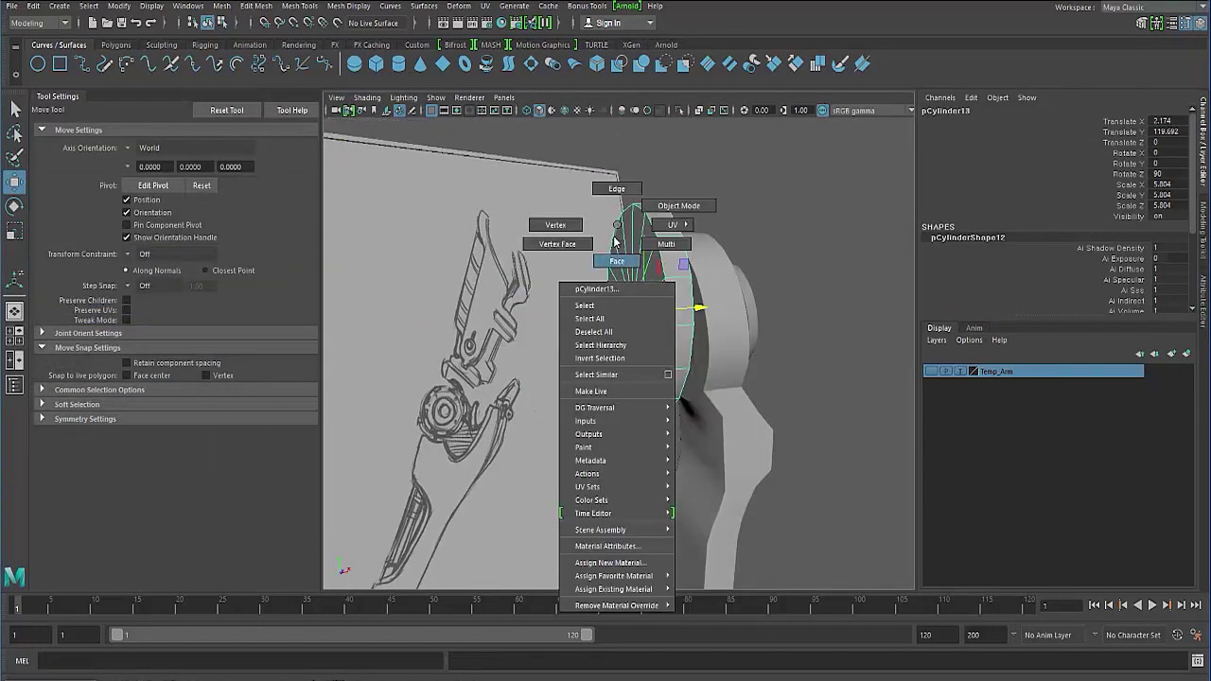
right_drag(614, 242, 616, 261)
alt+drag(617, 265, 695, 293)
drag(607, 314, 821, 413)
key(Delete)
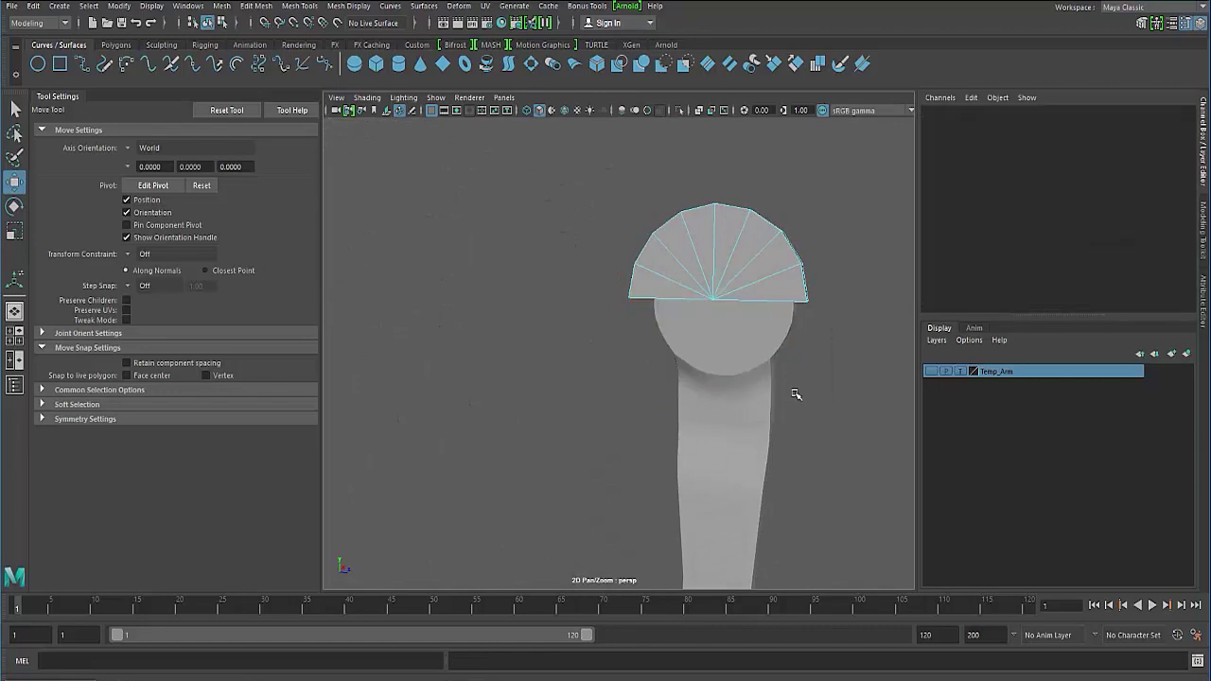
Extrude the half disc's open bottom edges straight down about 9.6 units to form an arch-topped plate
mouse_move(517, 332)
alt+mouse_down()
mouse_move(473, 340)
mouse_move(489, 335)
mouse_move(486, 348)
mouse_move(430, 318)
mouse_move(526, 332)
mouse_move(432, 327)
mouse_move(466, 348)
mouse_move(455, 323)
mouse_move(548, 246)
alt+mouse_up()
right_drag(545, 245, 545, 223)
alt+drag(545, 223, 671, 278)
double_click(578, 270)
shift+right_drag(725, 227, 724, 262)
alt+drag(679, 289, 735, 290)
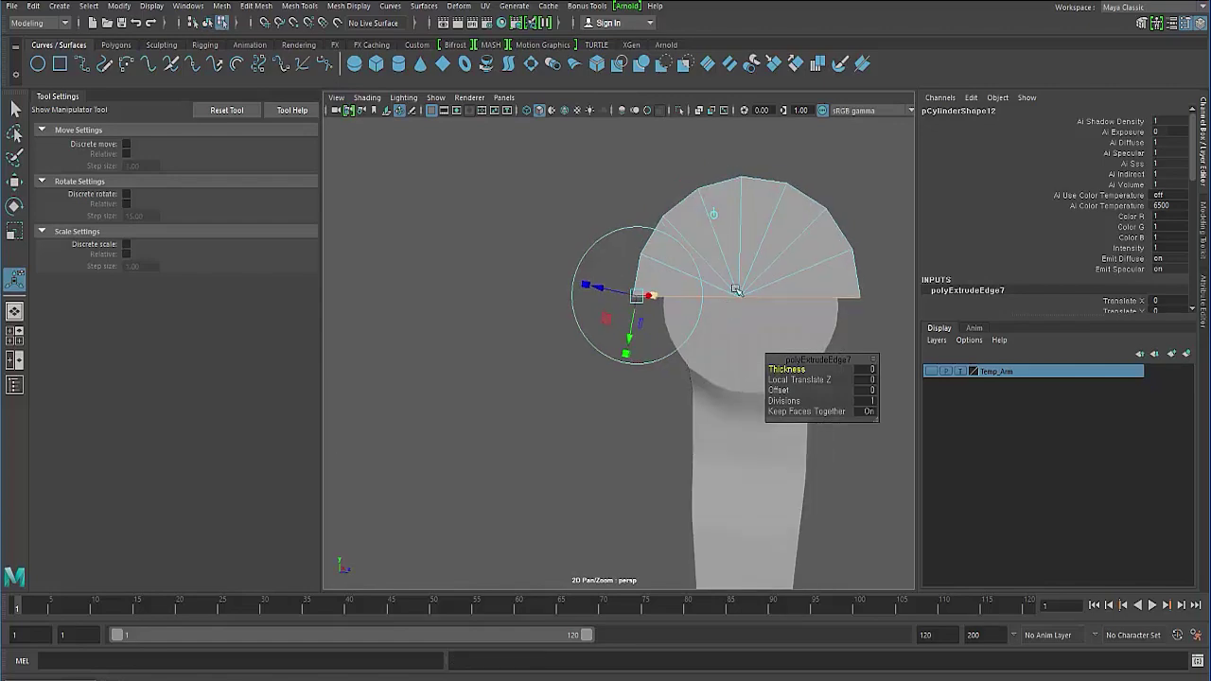
alt+drag(709, 218, 734, 416)
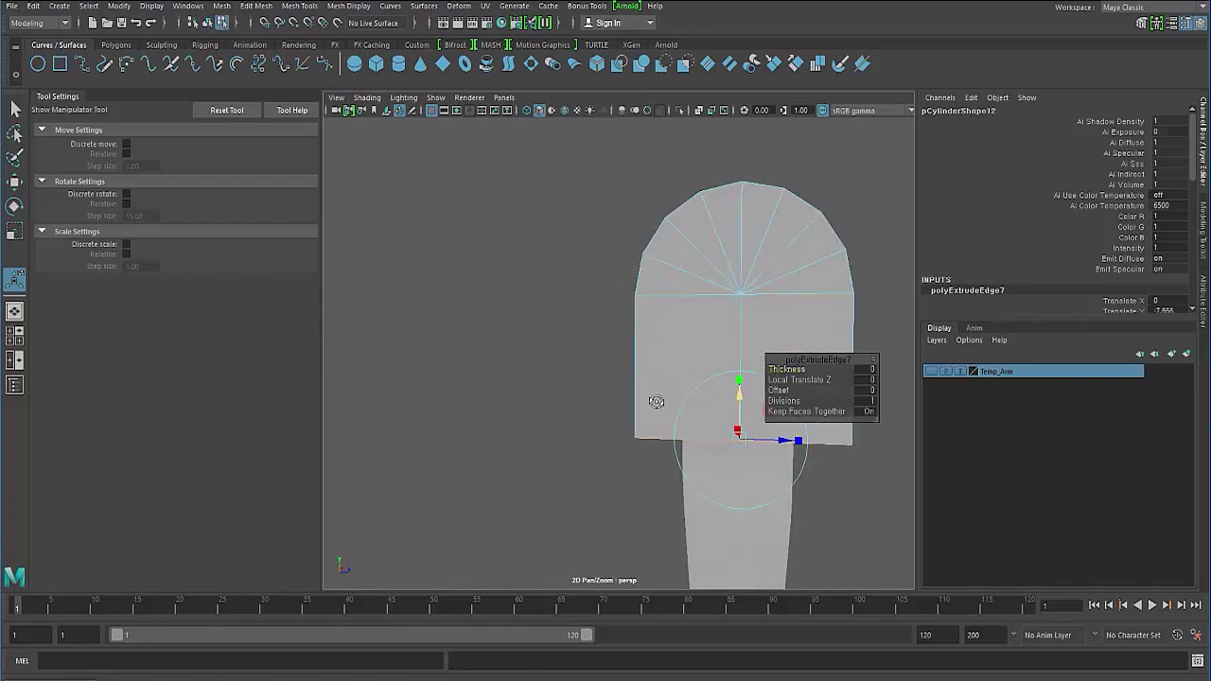
alt+drag(651, 397, 600, 384)
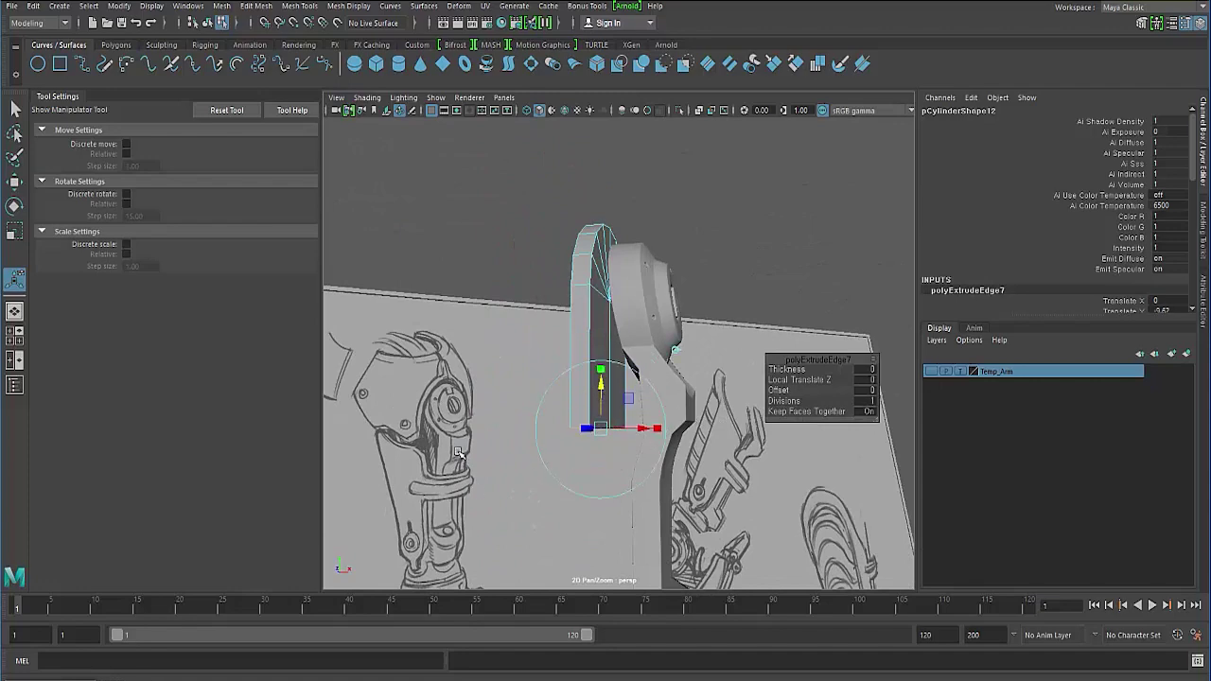
alt+drag(409, 448, 454, 531)
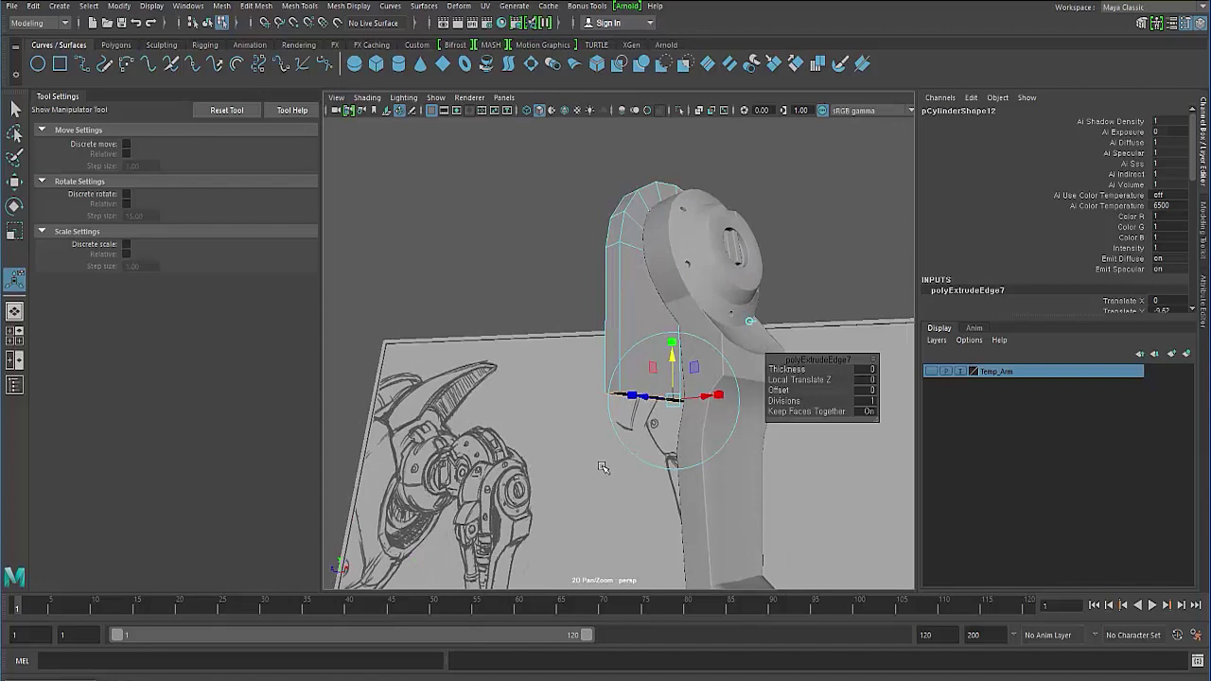
alt+drag(556, 412, 606, 347)
click(525, 342)
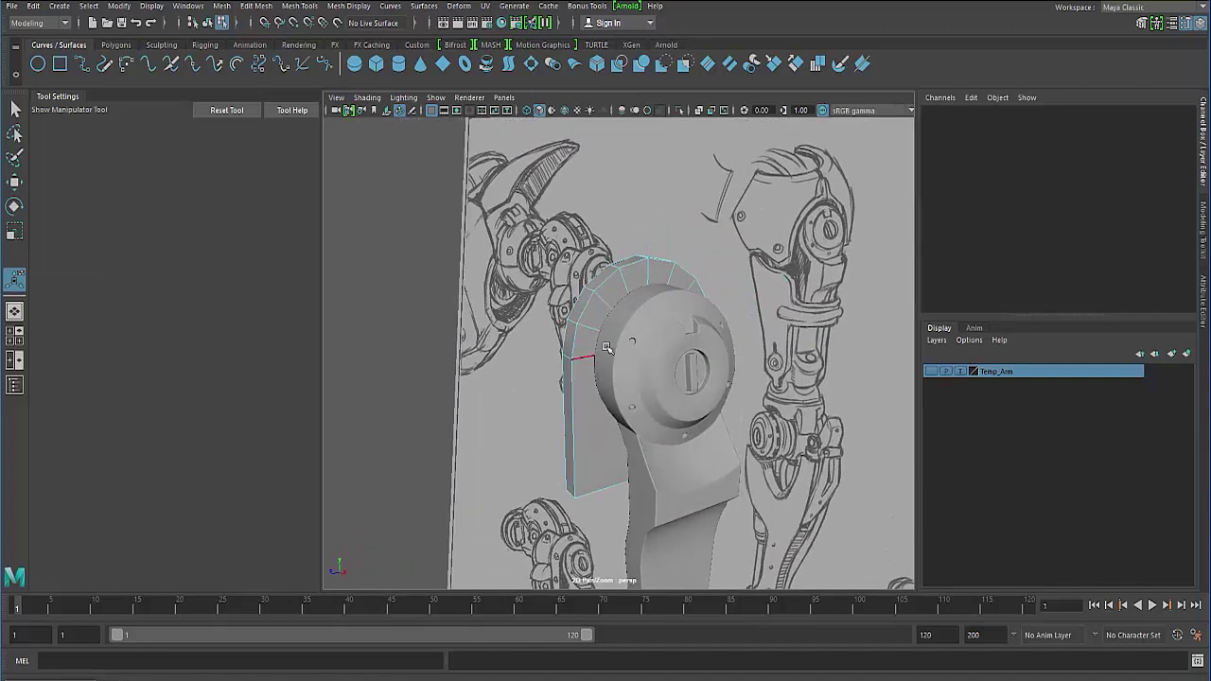
Examine the model against the reference sketches through camera1 and return to the perspective view
key(space)
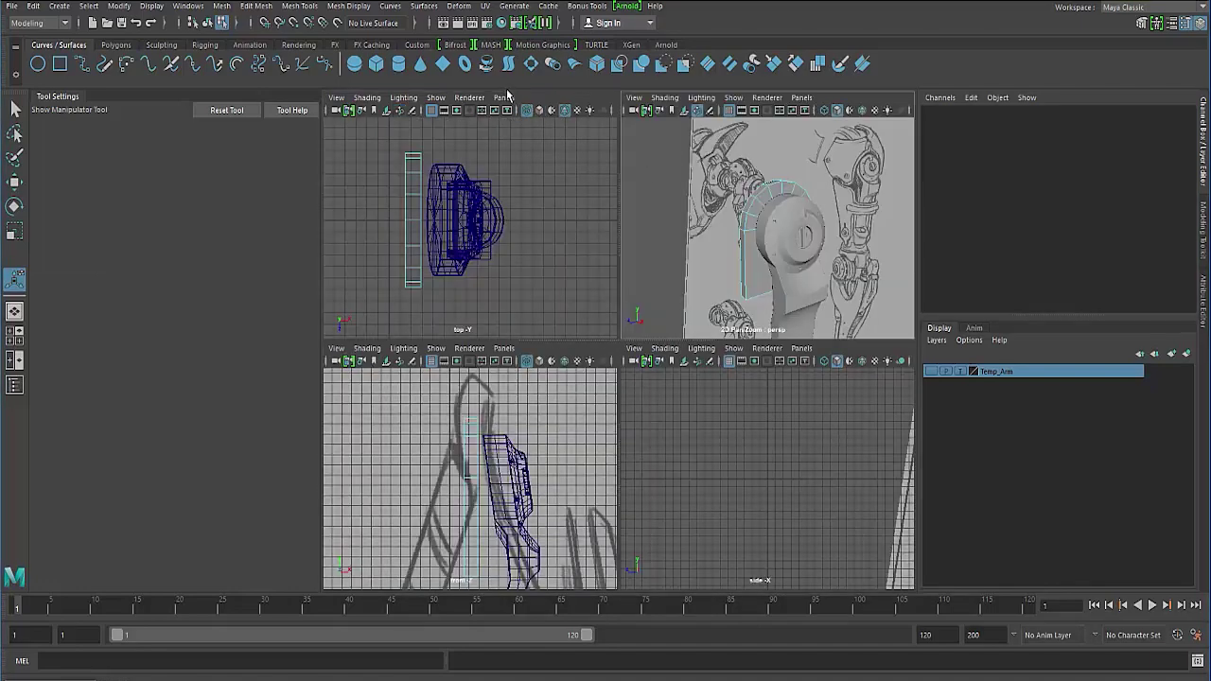
click(502, 98)
mouse_move(605, 113)
click(658, 121)
key(space)
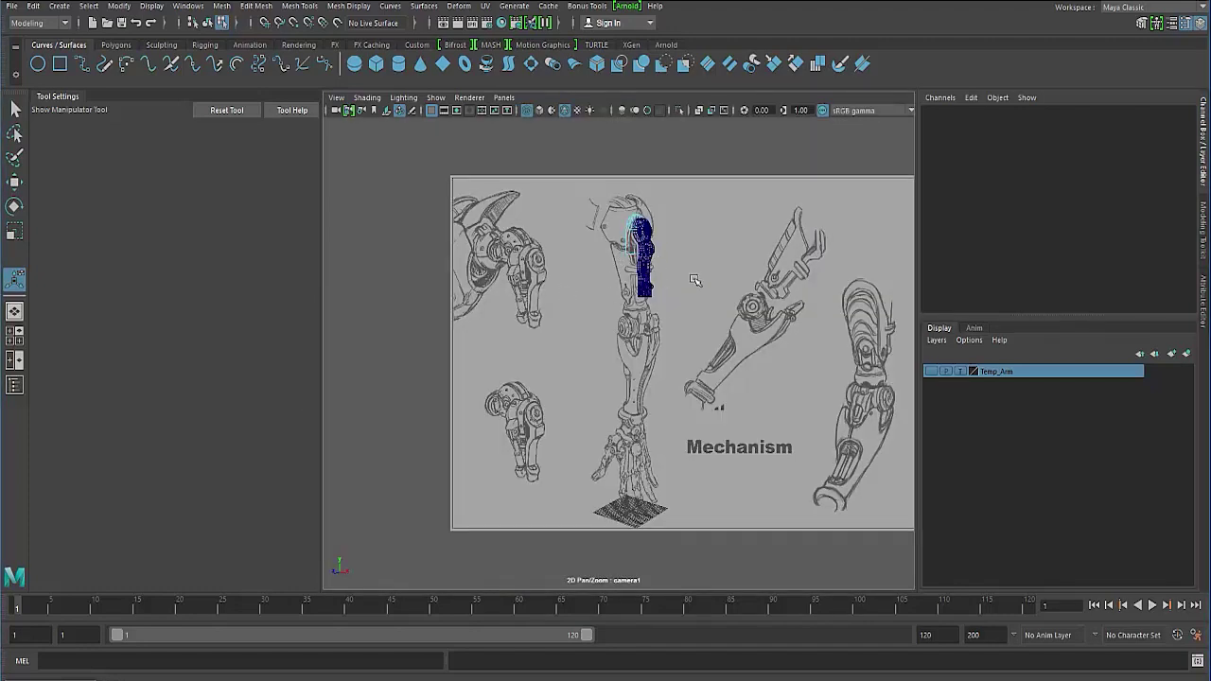
key(space)
key(space)
Select the arch-topped plate as an object and isolate it in the perspective view, facing its flat side
mouse_move(616, 331)
alt+mouse_down()
mouse_move(662, 337)
mouse_move(636, 342)
alt+mouse_up()
key(q)
click(558, 345)
mouse_move(558, 345)
alt+mouse_down()
mouse_move(534, 352)
mouse_move(564, 368)
mouse_move(639, 364)
alt+mouse_up()
click(664, 360)
click(612, 306)
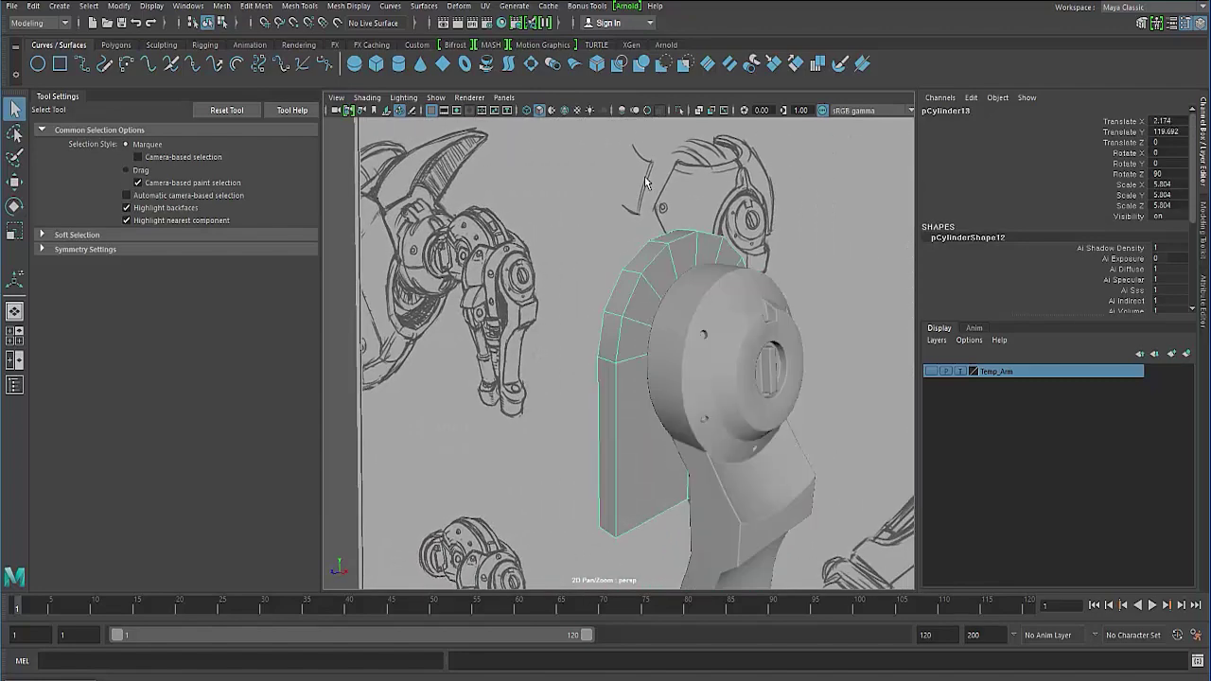
click(679, 111)
alt+drag(676, 155, 554, 297)
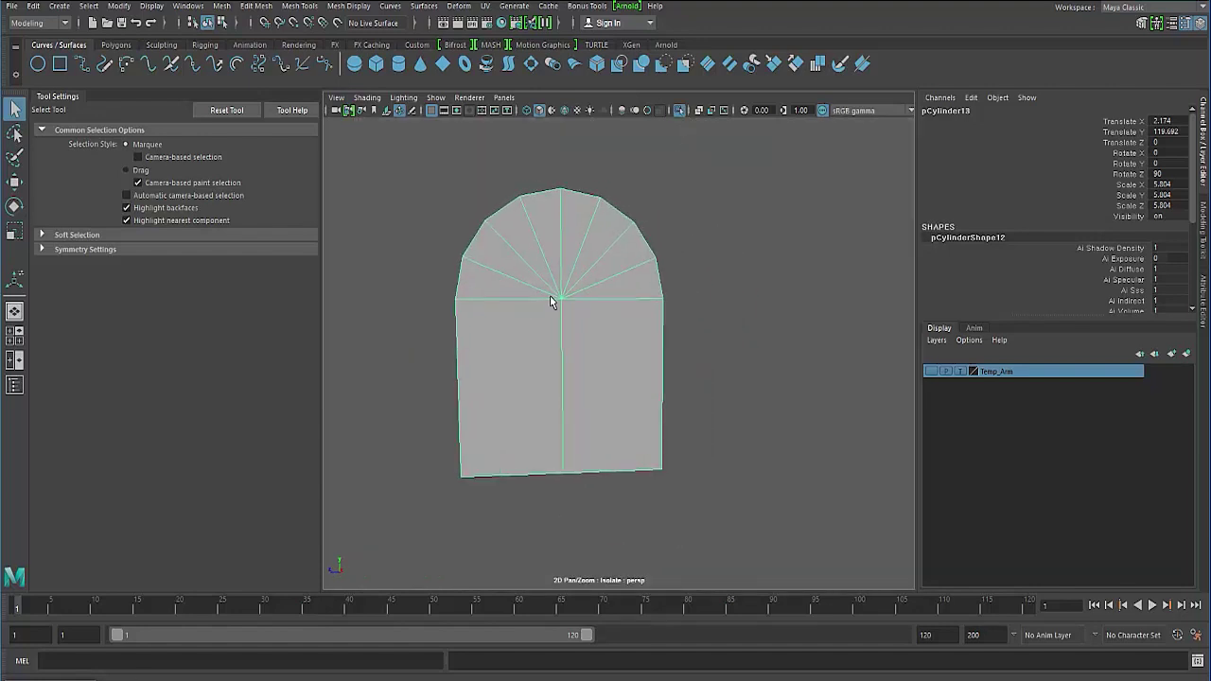
Multi-Cut an inner arc at 80% of the plate's radial edges, continuing down its right straight side to the bottom edge
shift+right_click(554, 298)
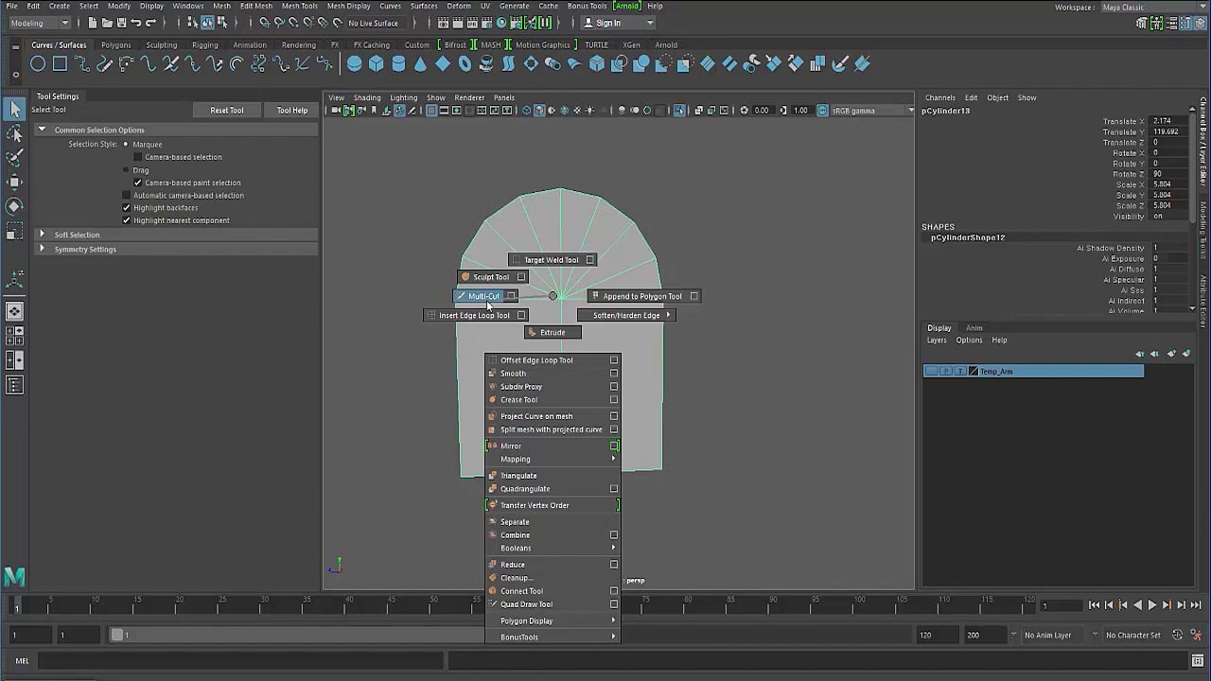
click(483, 296)
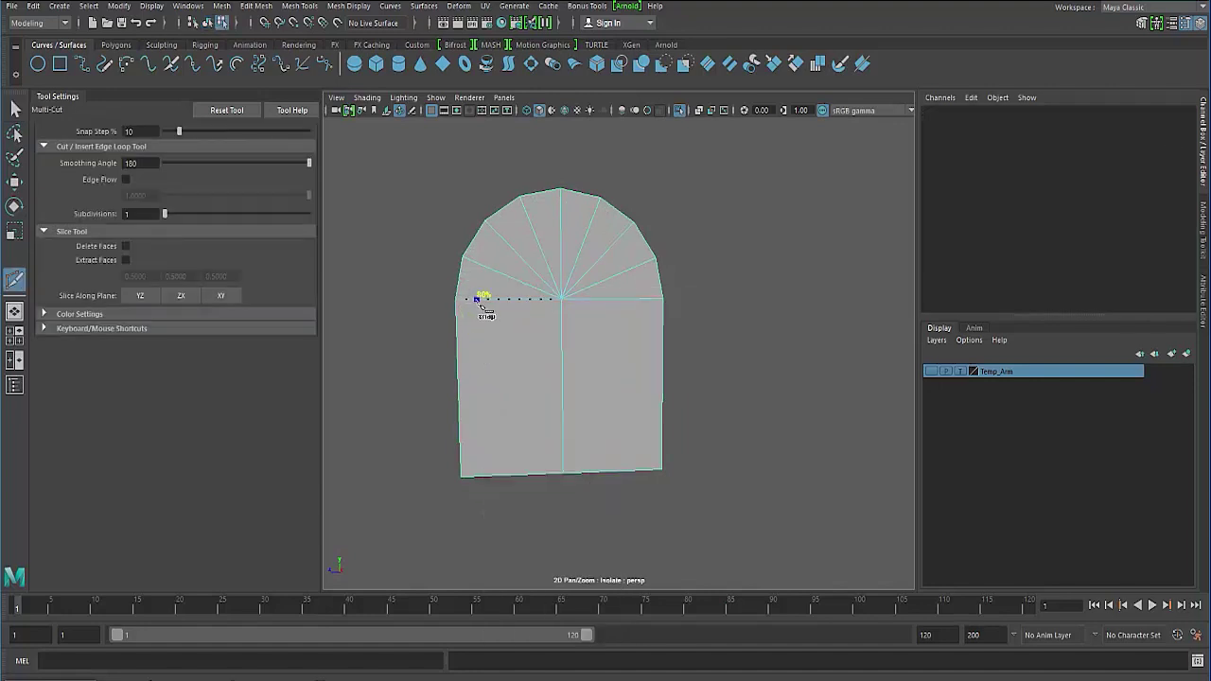
click(476, 299)
click(482, 265)
click(501, 236)
click(527, 218)
click(562, 214)
click(593, 218)
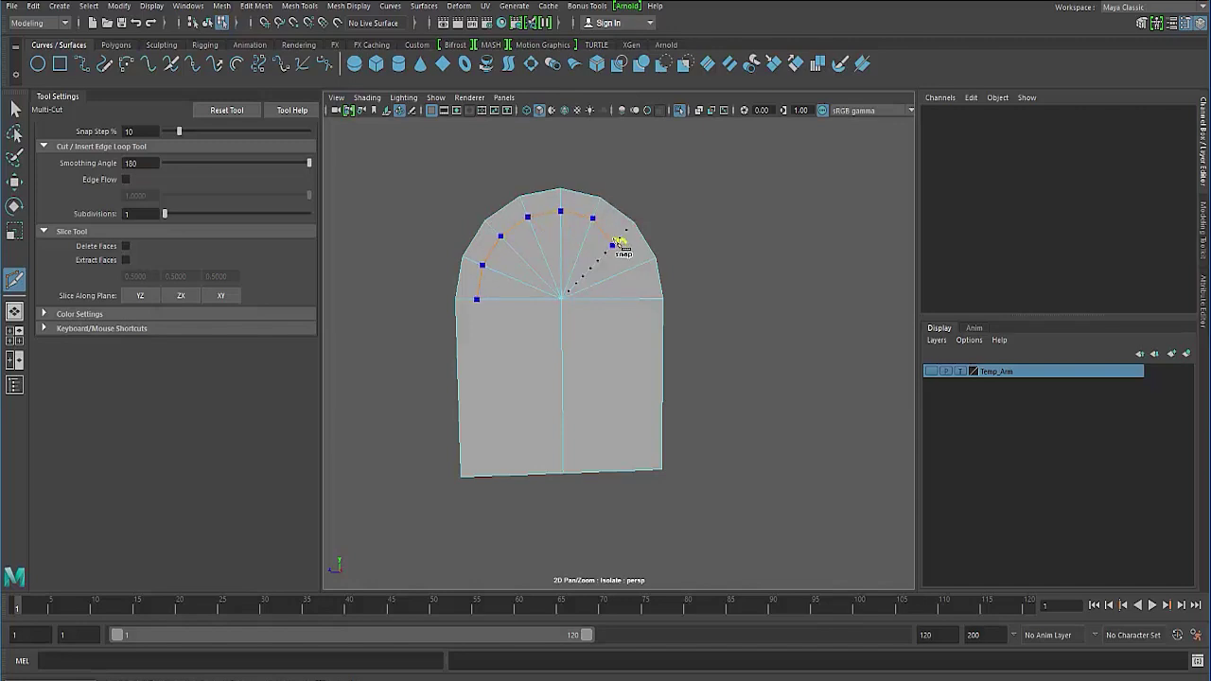
click(619, 240)
click(638, 268)
click(641, 299)
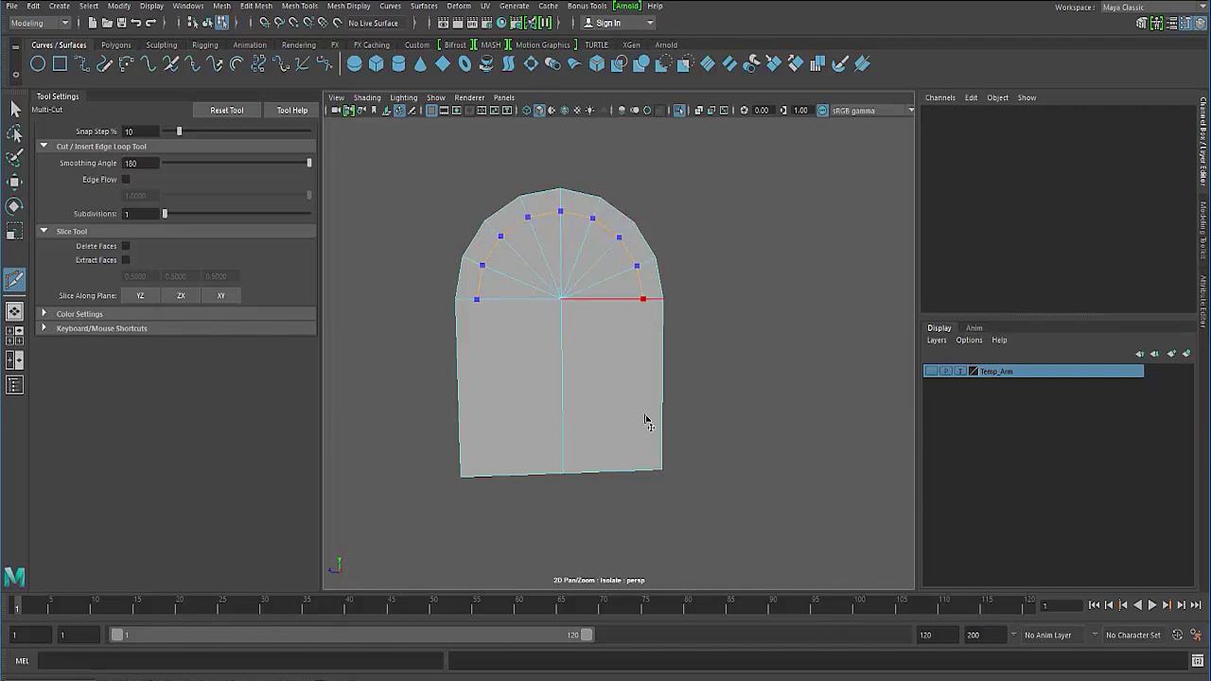
click(643, 470)
key(Return)
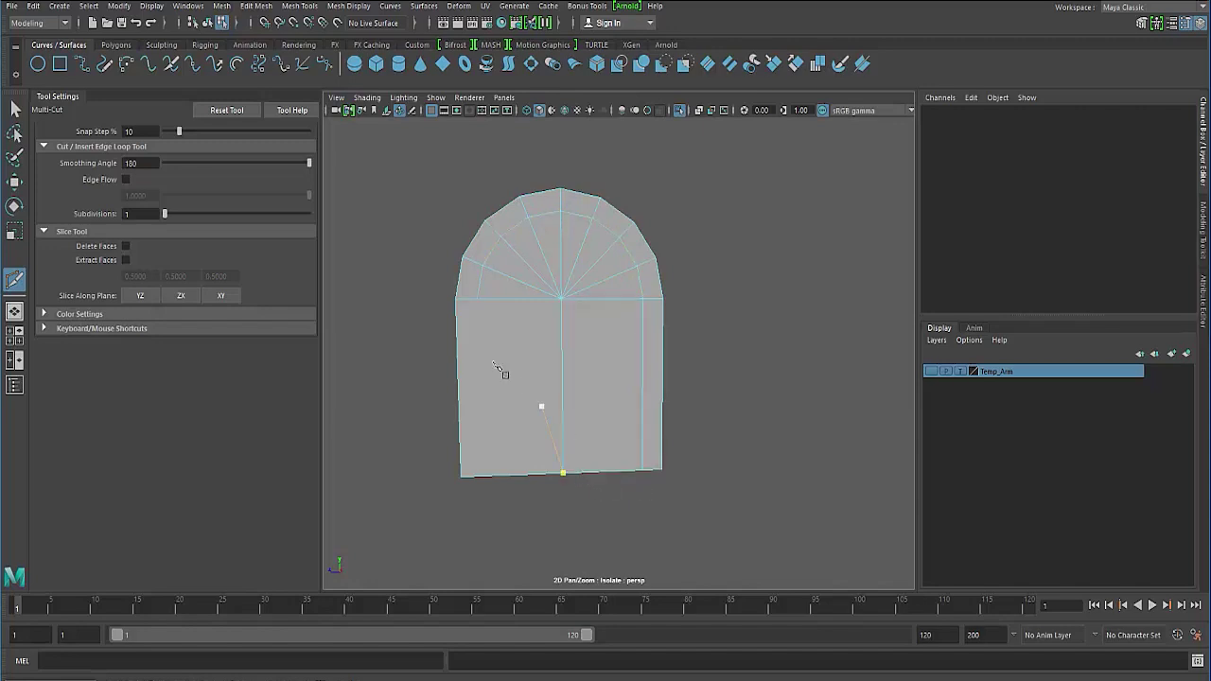
Add the matching cut down the plate's left straight side, then preview the plate smoothed and switch the smooth preview off
click(481, 476)
key(Return)
scroll(599, 460, up, 10)
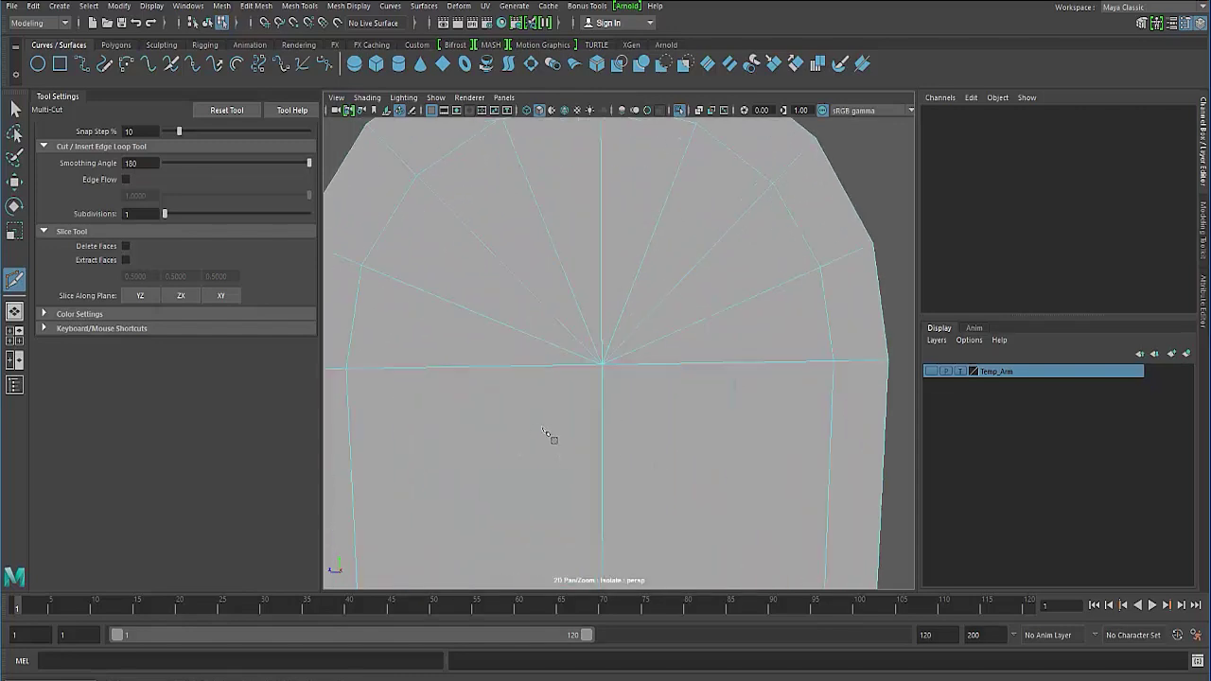
scroll(450, 358, down, 5)
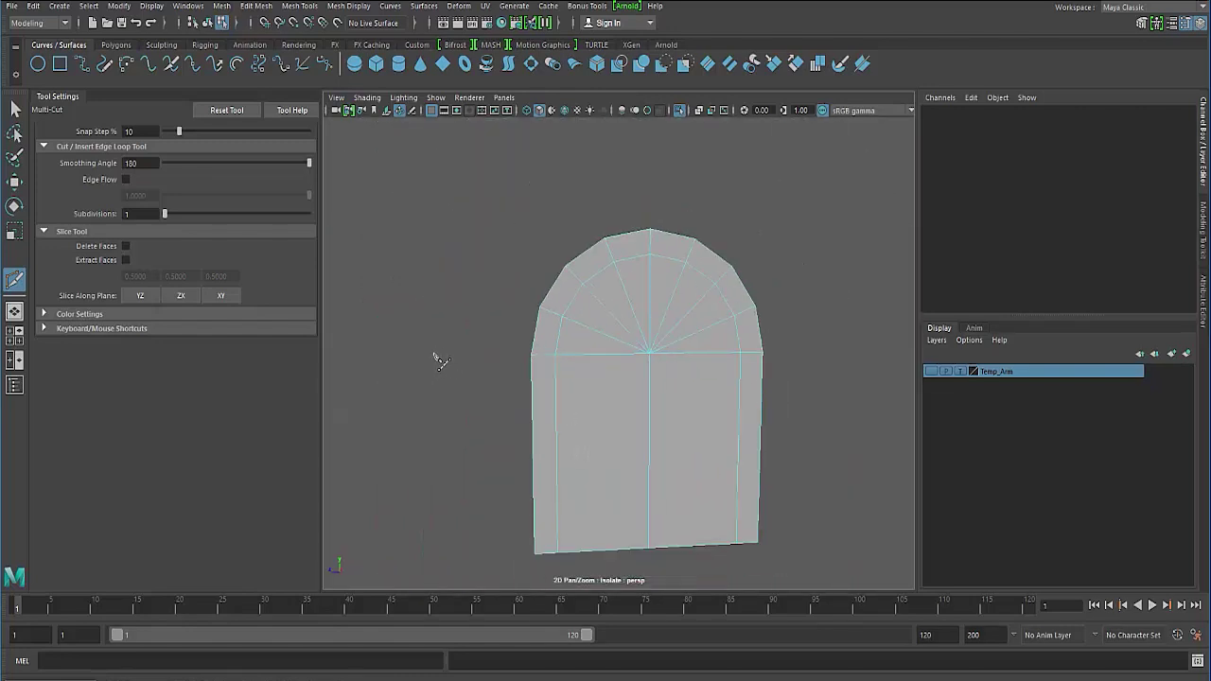
key(3)
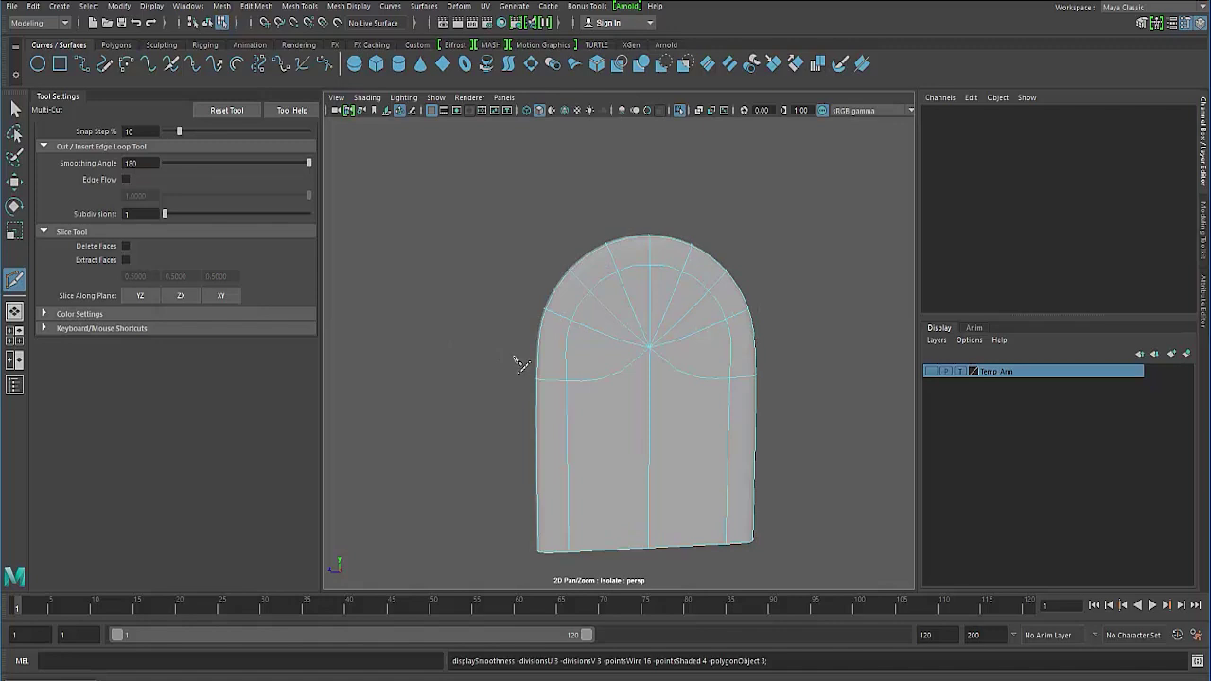
key(1)
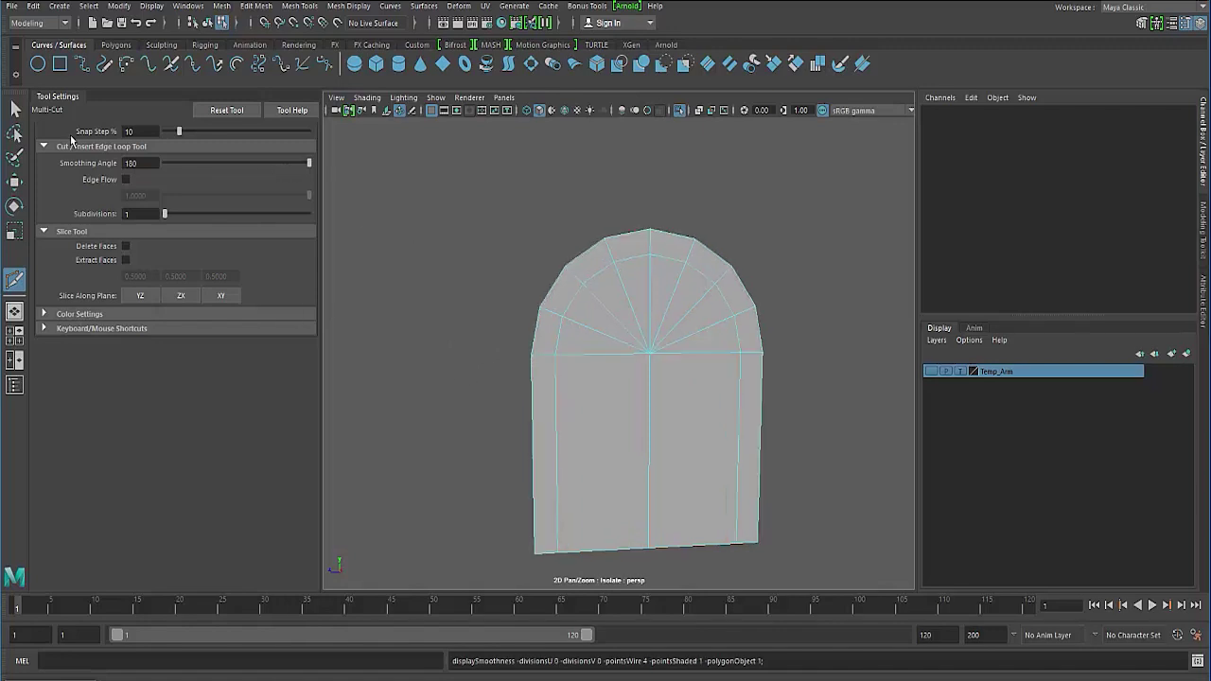
Select only the narrow band of faces along the arch and both straight sides of the plate's flat face
click(18, 114)
alt+drag(593, 317, 585, 288)
right_drag(587, 289, 581, 329)
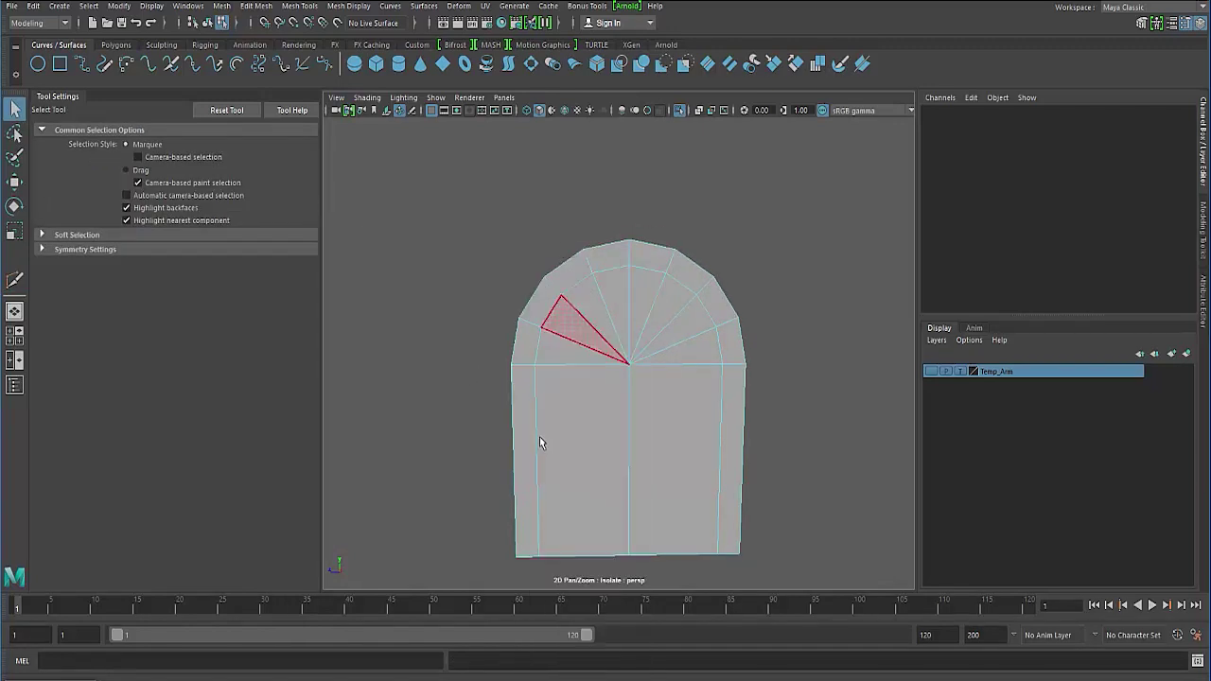
click(533, 472)
shift+double_click(726, 469)
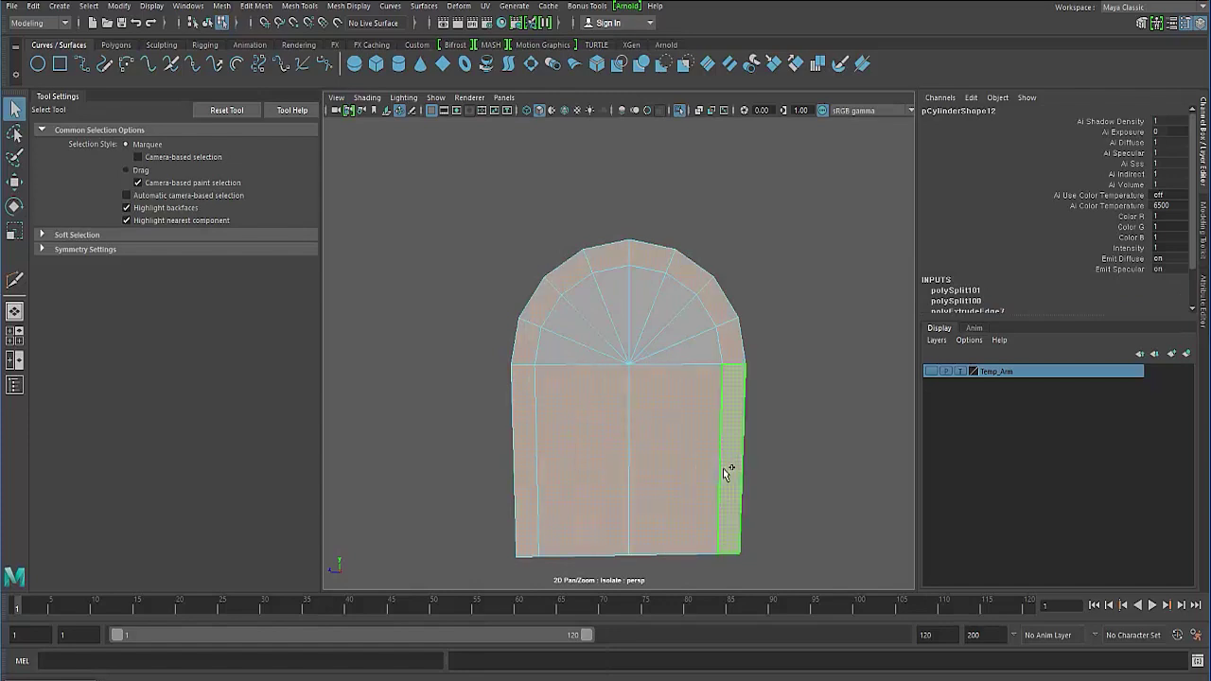
ctrl+drag(606, 433, 663, 574)
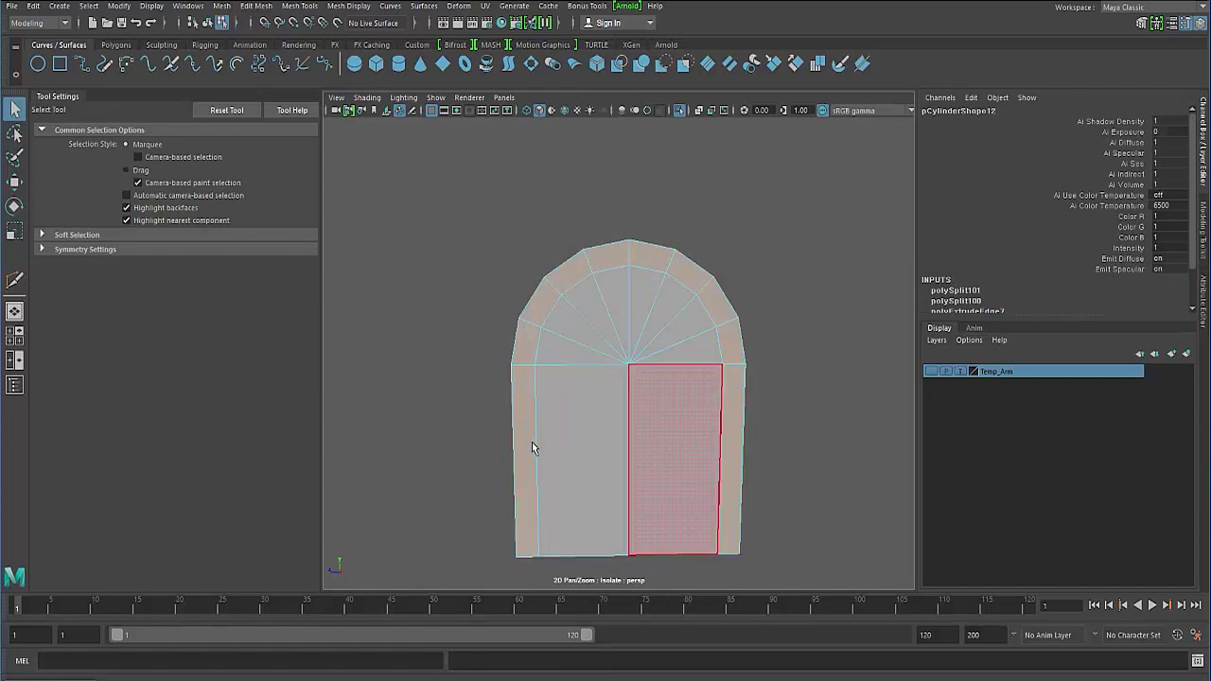
alt+drag(534, 446, 577, 290)
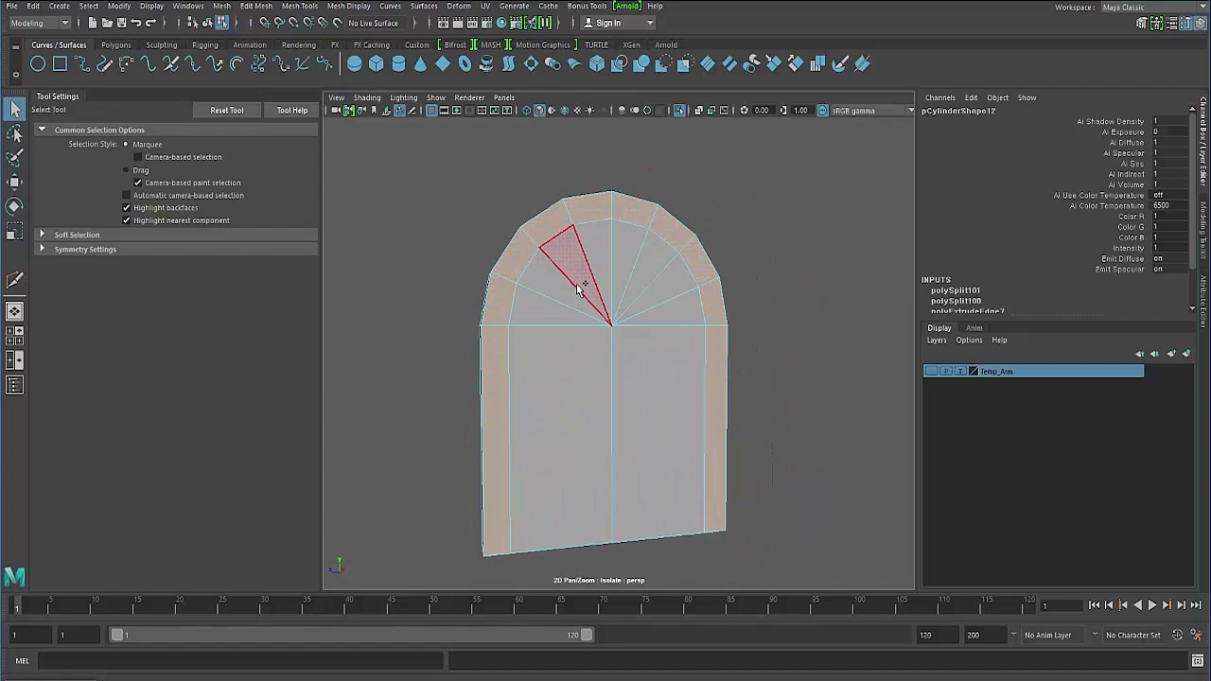
Extrude the selected rim faces about 1.33 units toward the round joint and show the hidden scene objects by ending isolation
shift+right_drag(578, 289, 575, 321)
alt+drag(502, 364, 635, 264)
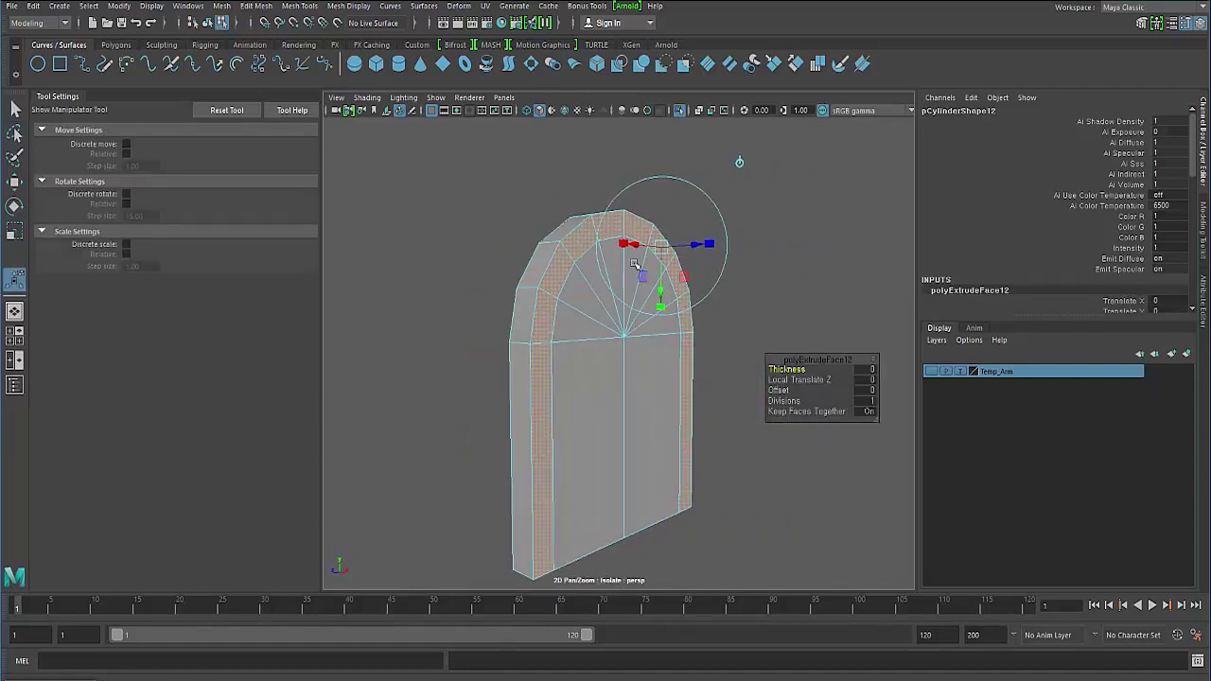
drag(708, 244, 629, 256)
key(ctrl+z)
mouse_move(587, 331)
alt+mouse_down()
mouse_move(546, 331)
mouse_move(526, 310)
mouse_move(550, 326)
mouse_move(556, 300)
mouse_move(565, 305)
alt+mouse_up()
click(678, 112)
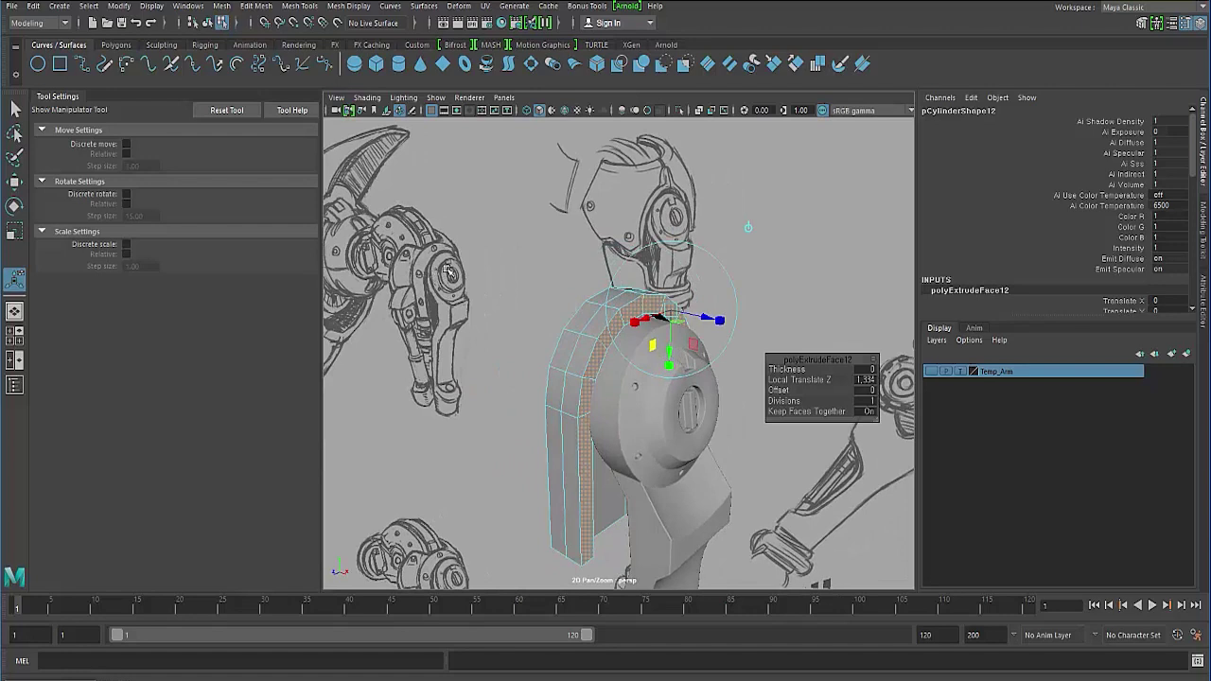
Clear the plate's face selection and return to object mode
alt+drag(640, 377, 626, 372)
click(596, 353)
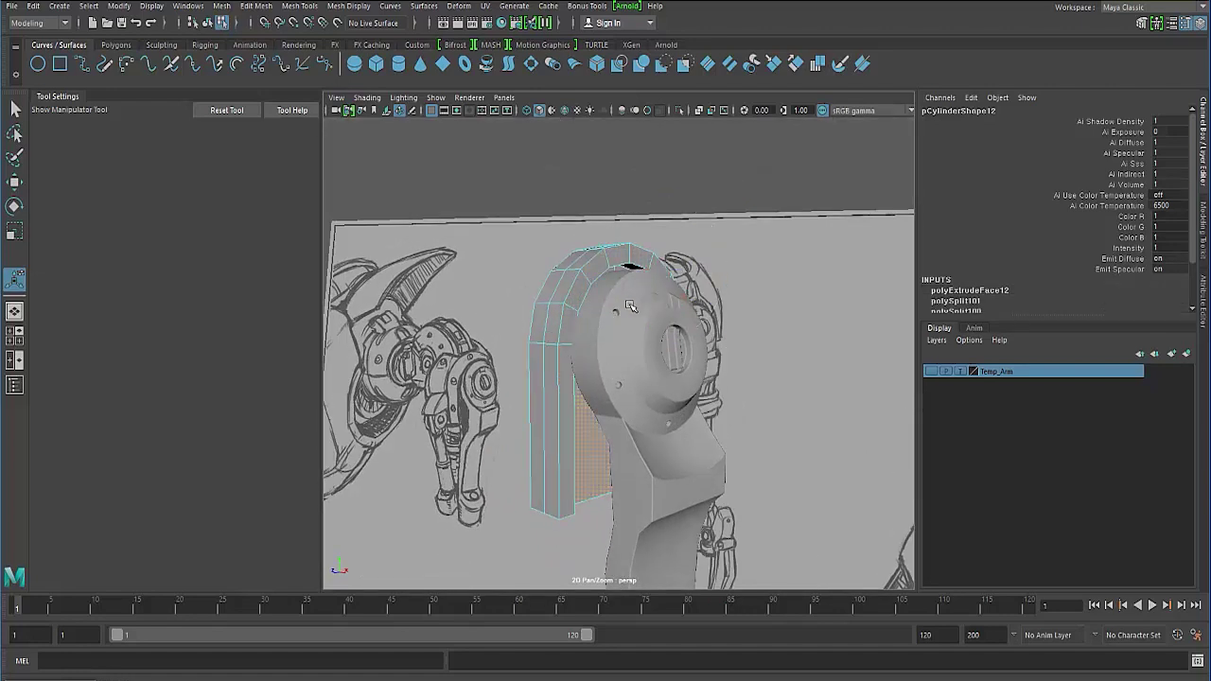
click(631, 304)
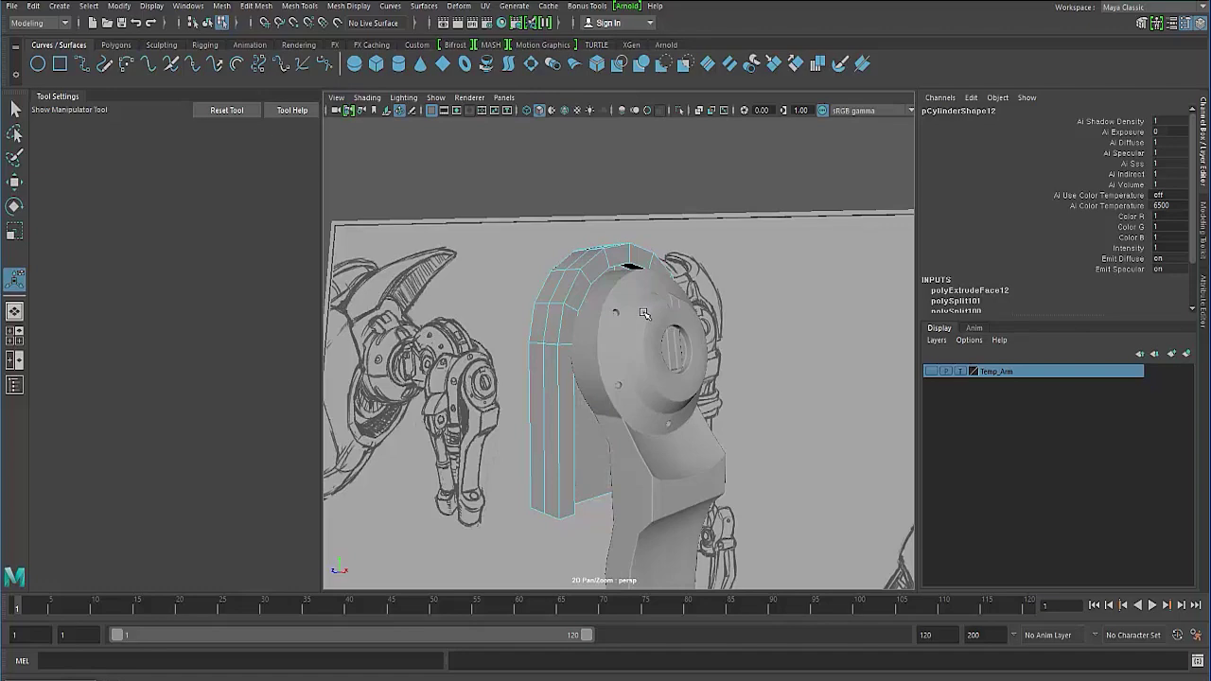
right_drag(640, 323, 696, 298)
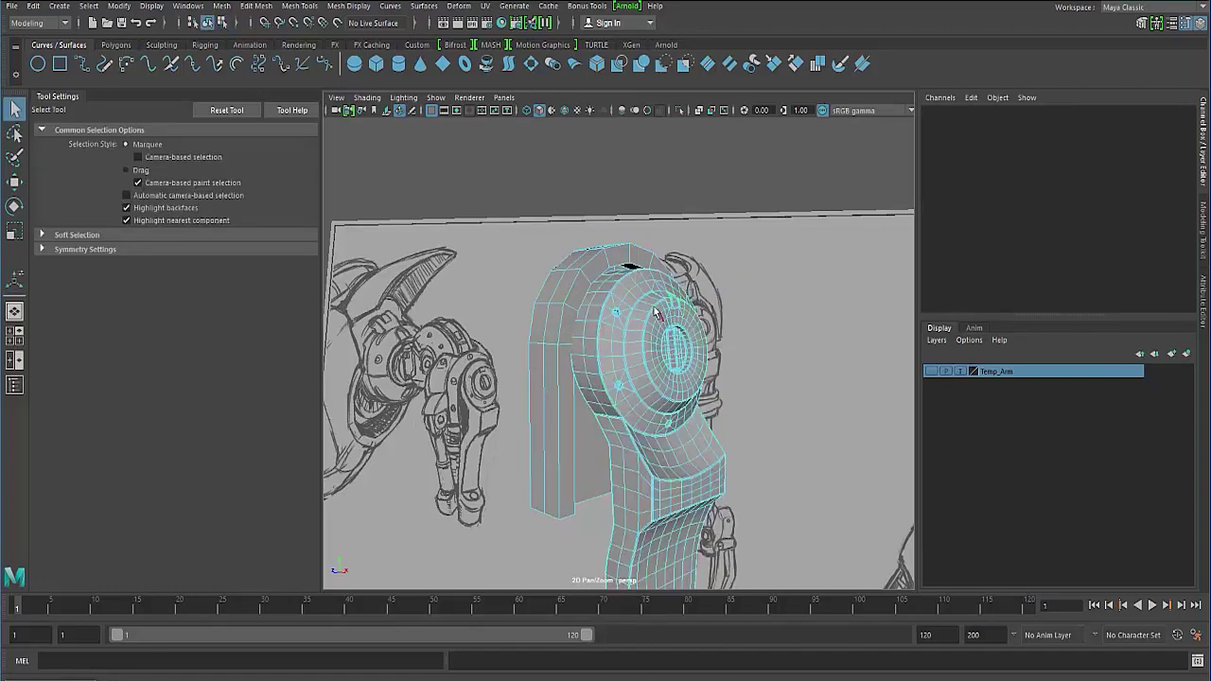
Select the arch-topped plate, overlay wireframes on the shaded view and scale the plate uniformly to about 6.387
click(654, 312)
click(568, 289)
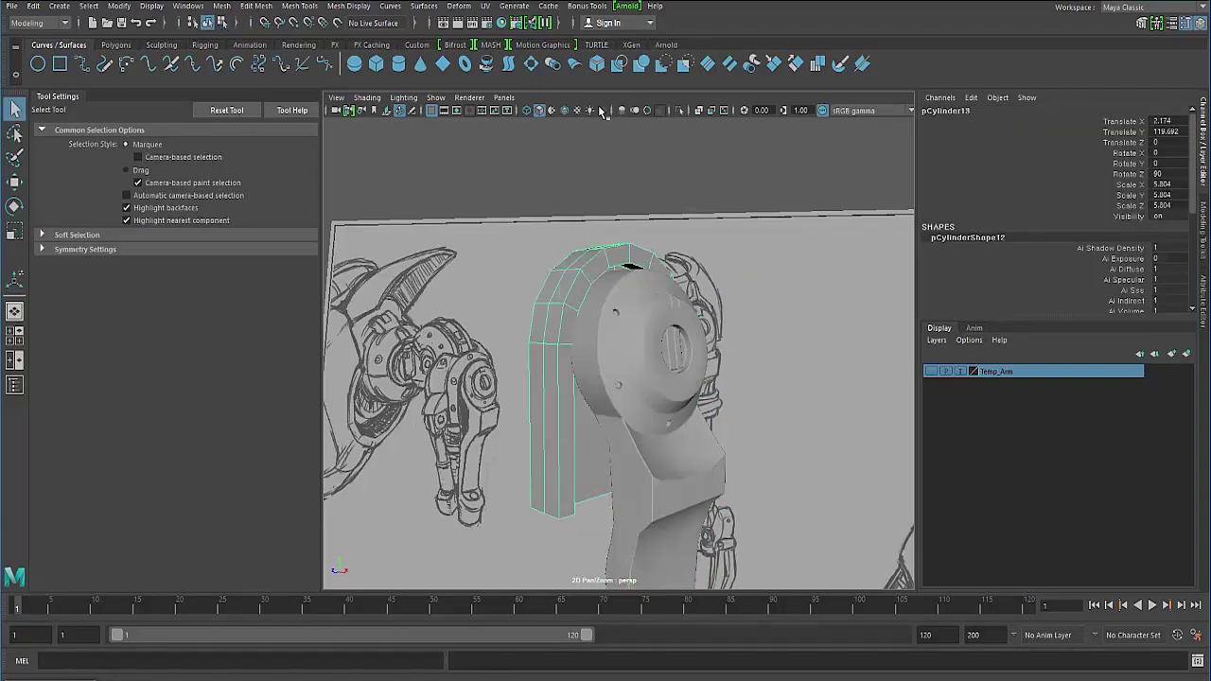
click(563, 111)
alt+drag(539, 325, 500, 259)
mouse_move(468, 312)
alt+mouse_down()
mouse_move(497, 308)
mouse_move(484, 351)
mouse_move(409, 333)
mouse_move(436, 367)
mouse_move(541, 288)
mouse_move(525, 261)
mouse_move(424, 288)
alt+mouse_up()
key(r)
key(w)
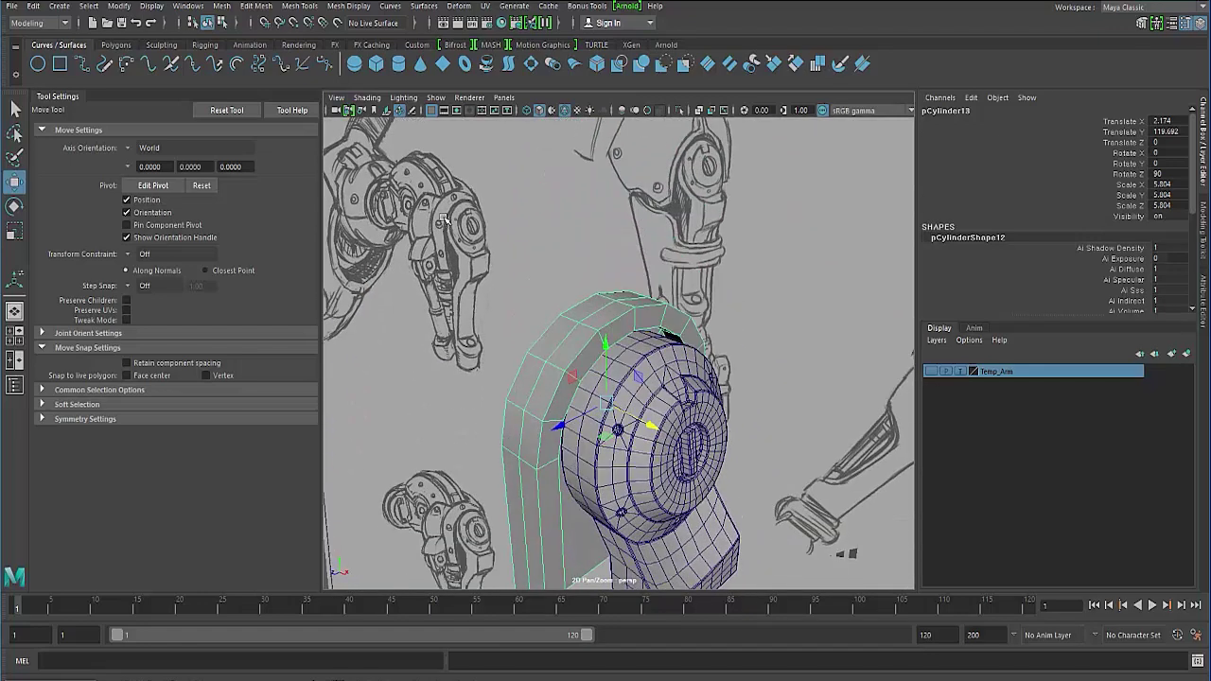
alt+drag(449, 235, 496, 344)
key(r)
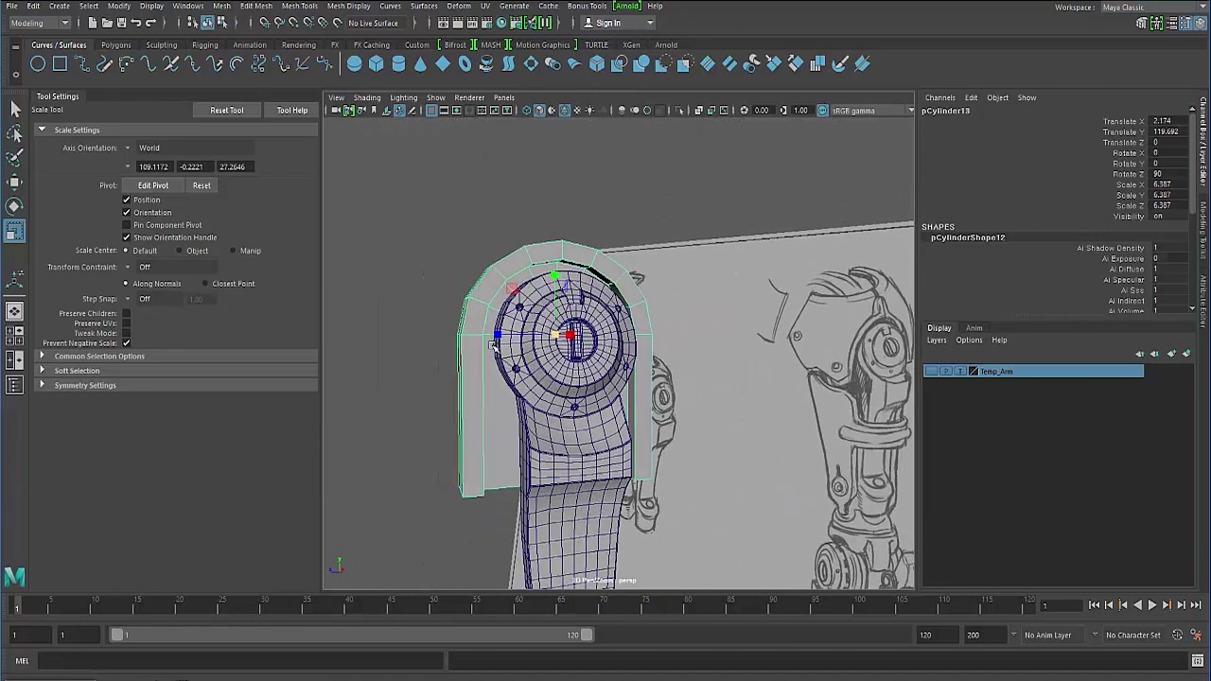
Select the loop of front faces on the plate's raised rim, covering the arch and both straight sides
right_click(496, 345)
click(492, 359)
click(483, 340)
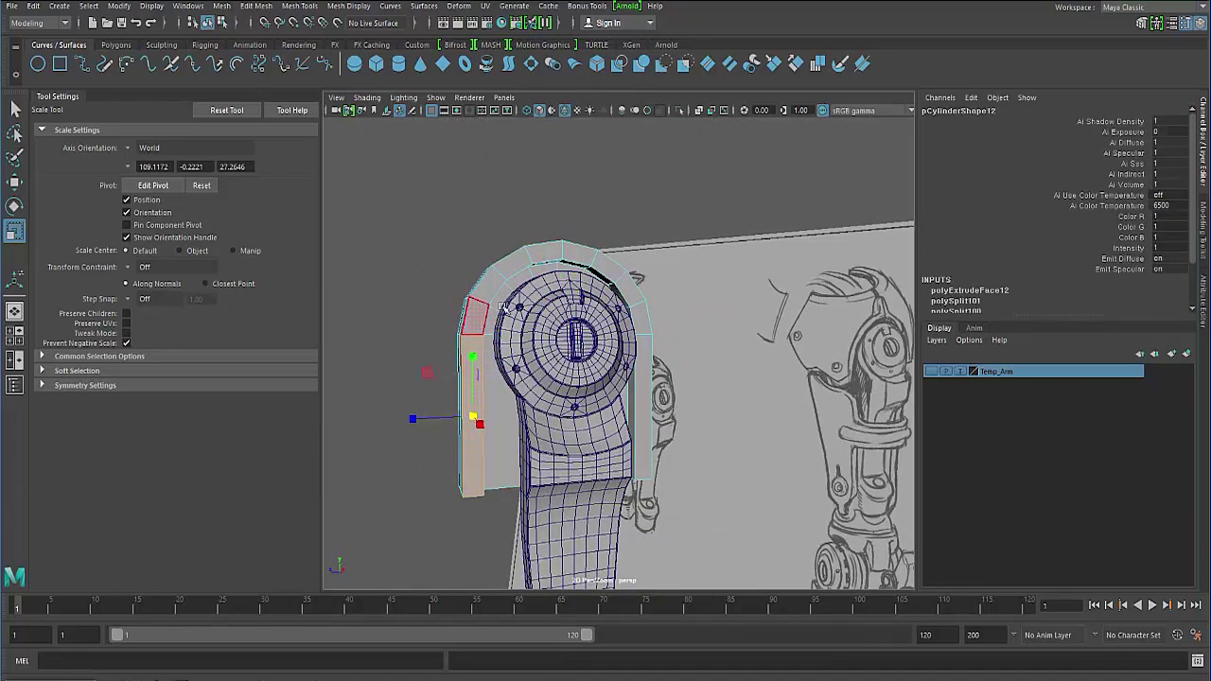
shift+double_click(641, 378)
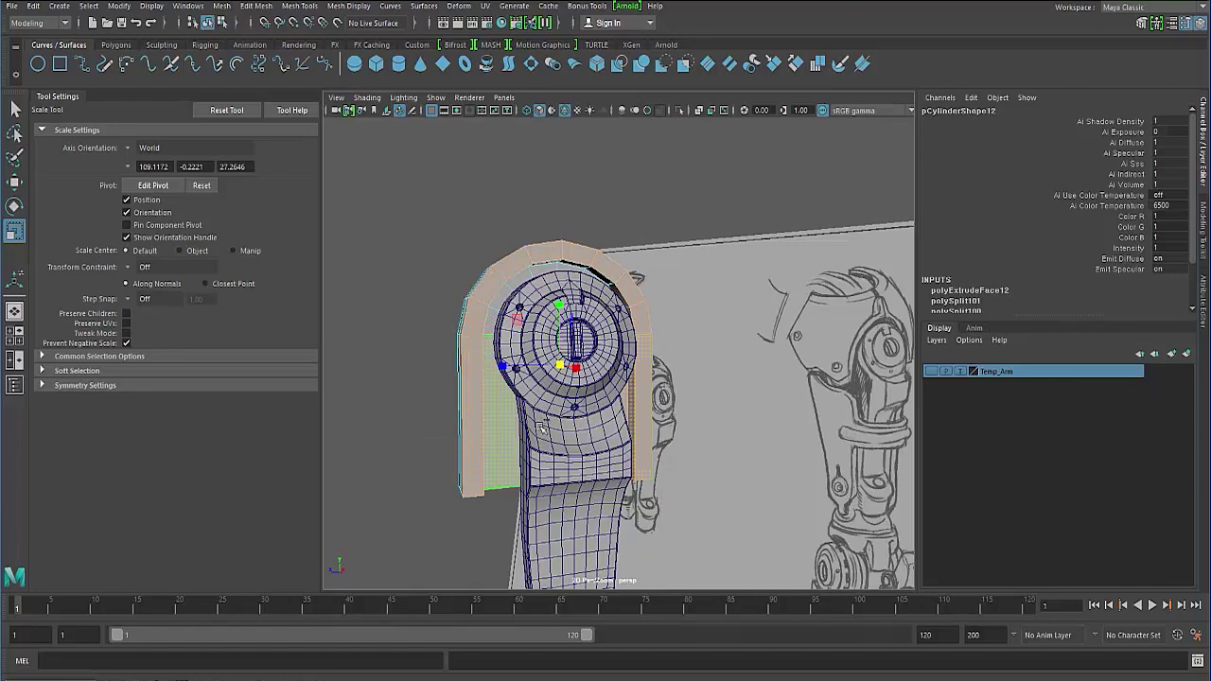
alt+drag(588, 505, 520, 487)
alt+right_drag(520, 487, 557, 459)
alt+drag(556, 458, 639, 405)
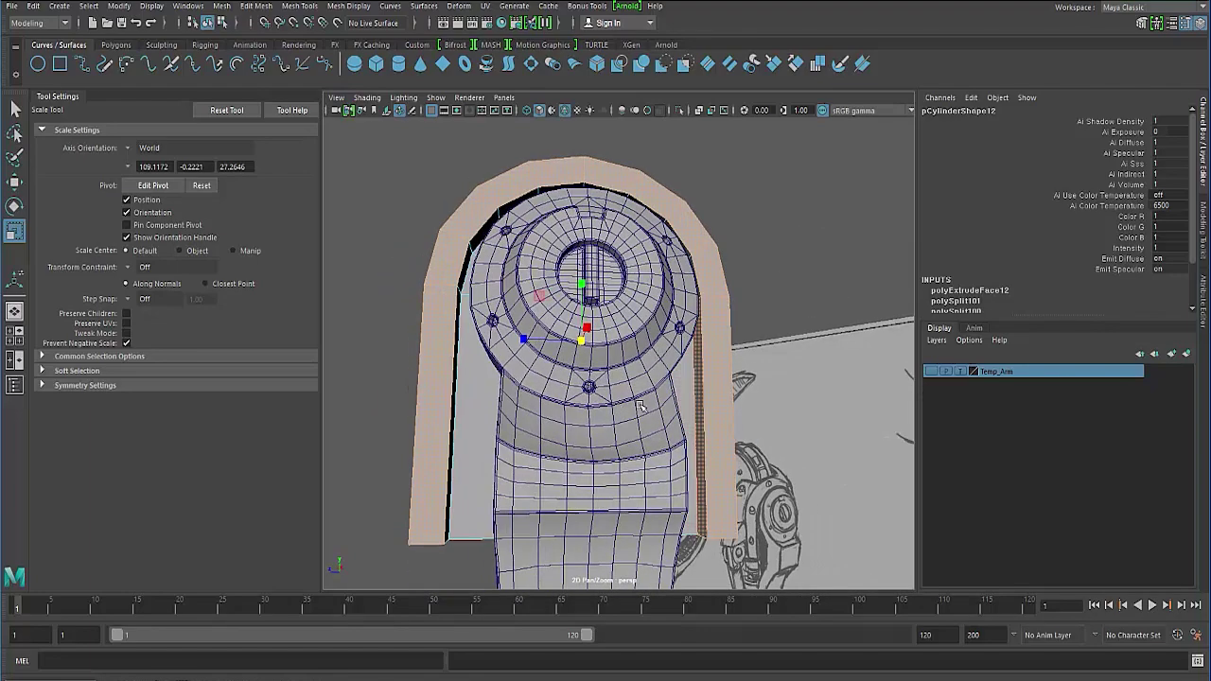
mouse_move(492, 407)
alt+mouse_down()
mouse_move(695, 414)
mouse_move(495, 400)
mouse_move(505, 414)
mouse_move(540, 405)
mouse_move(532, 429)
alt+mouse_up()
key(w)
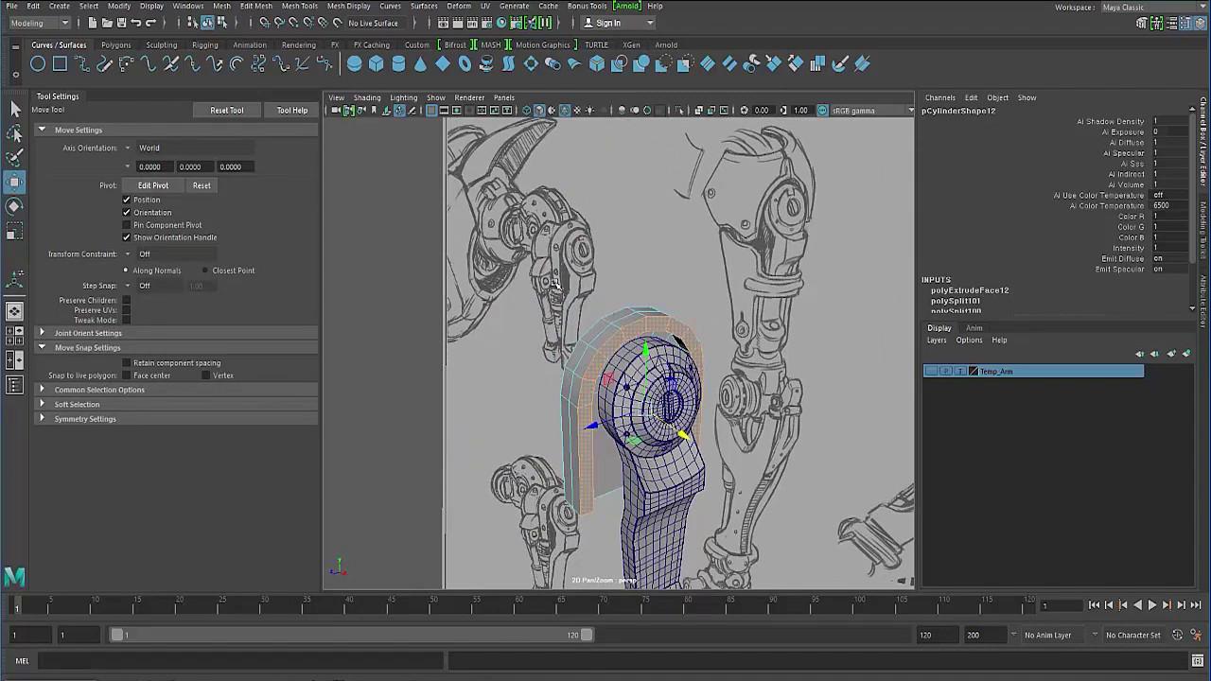
alt+drag(583, 296, 594, 435)
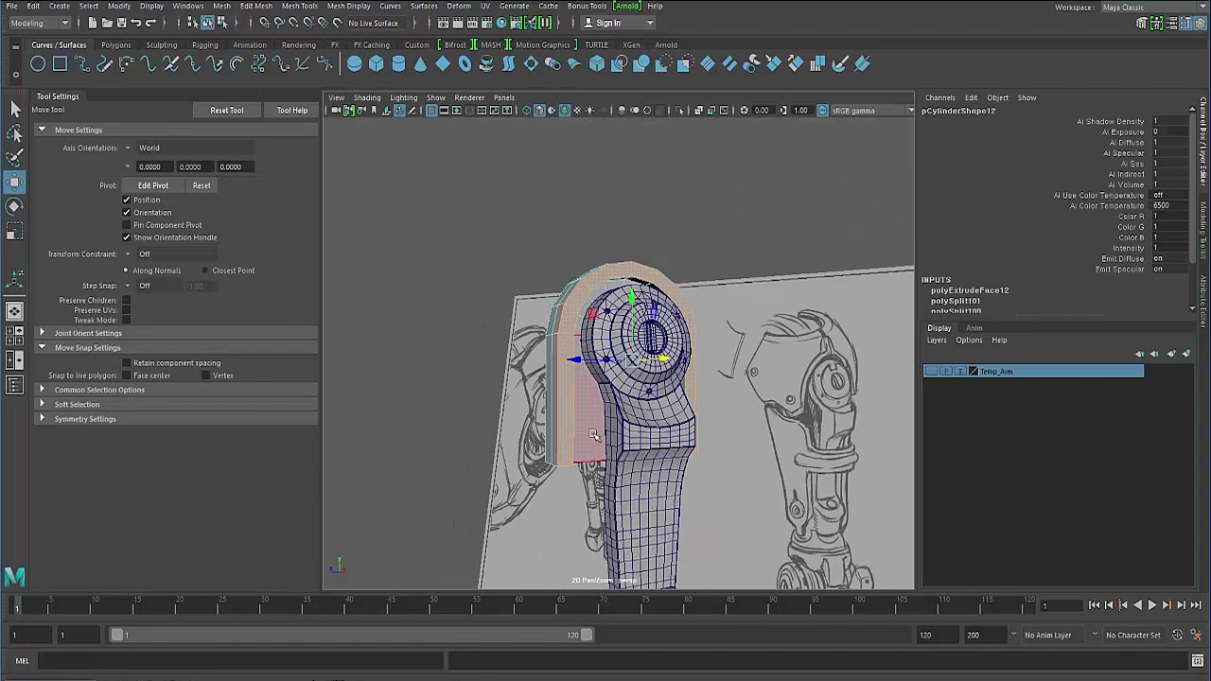
In the front view, lower the selected rim faces' pivot to the level of the plate's bottom edge
key(space)
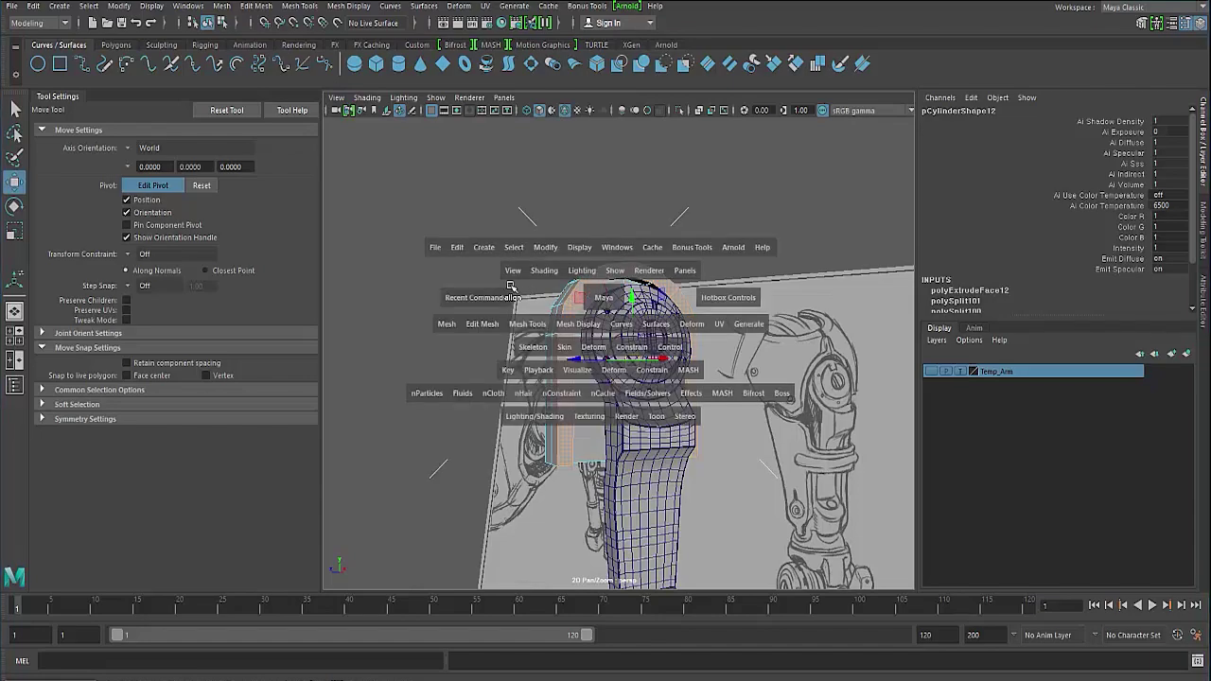
key(space)
alt+middle_drag(657, 252, 572, 248)
drag(610, 240, 610, 365)
alt+middle_drag(597, 347, 563, 301)
alt+right_drag(563, 300, 613, 323)
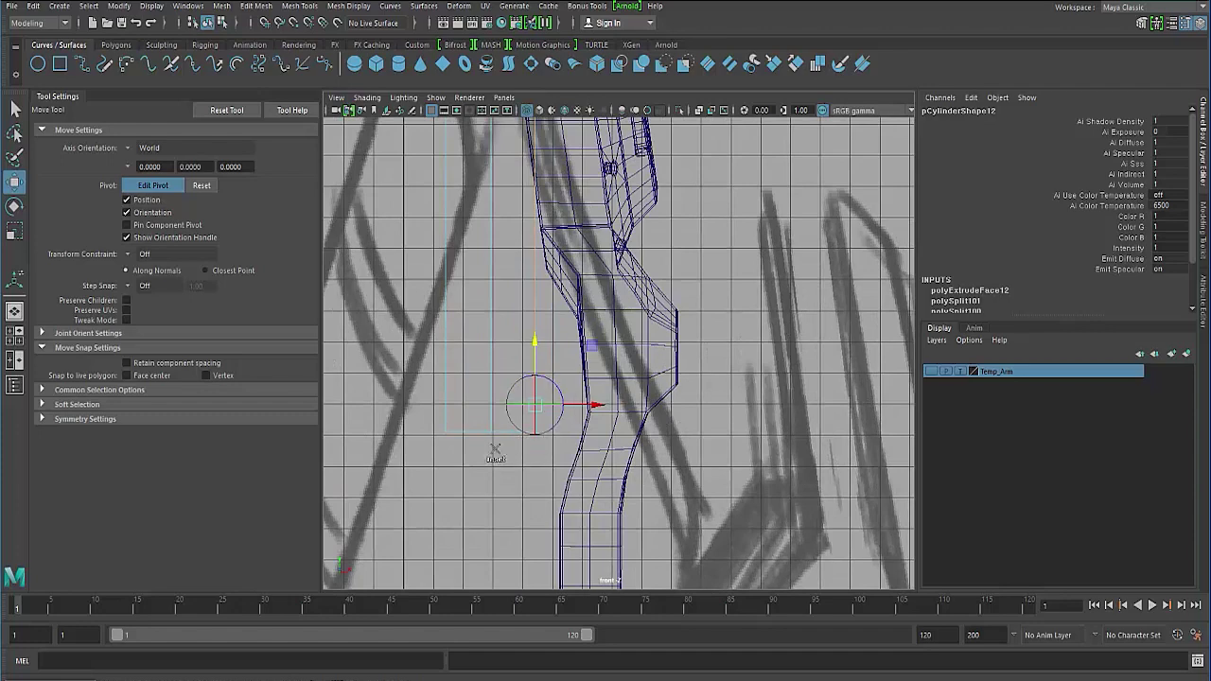
drag(535, 342, 535, 404)
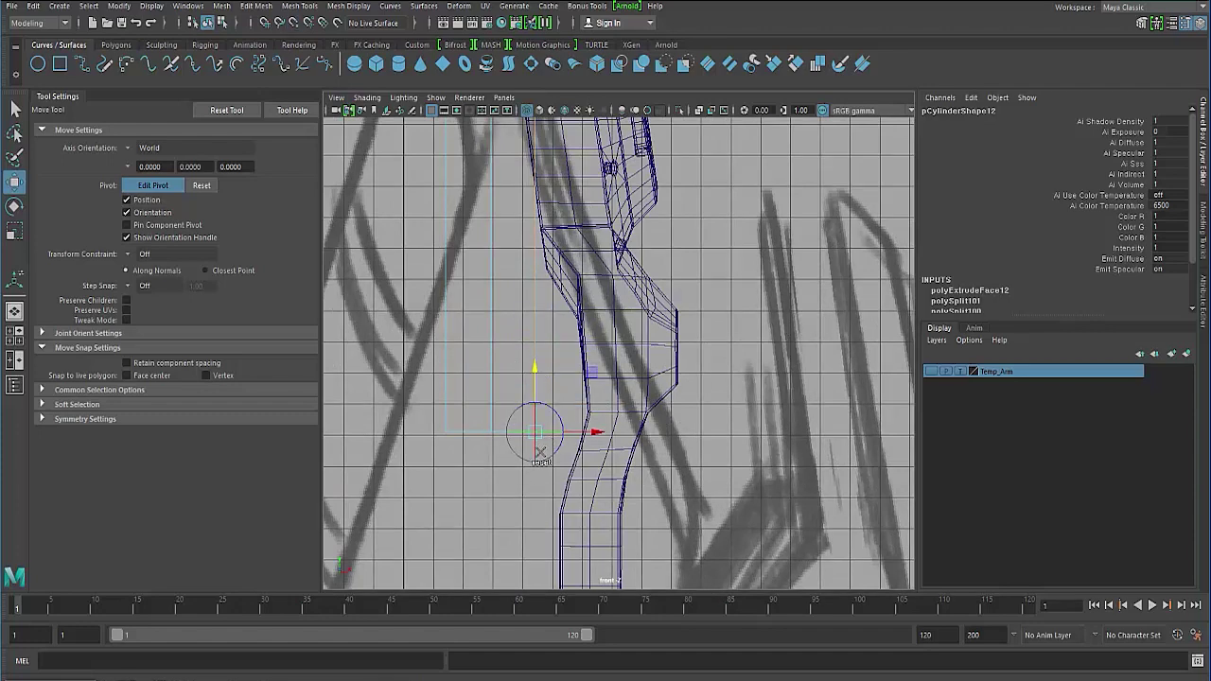
key(d)
Scale the selected rim faces inward about the lowered pivot to taper the rim, and return to object mode
key(space)
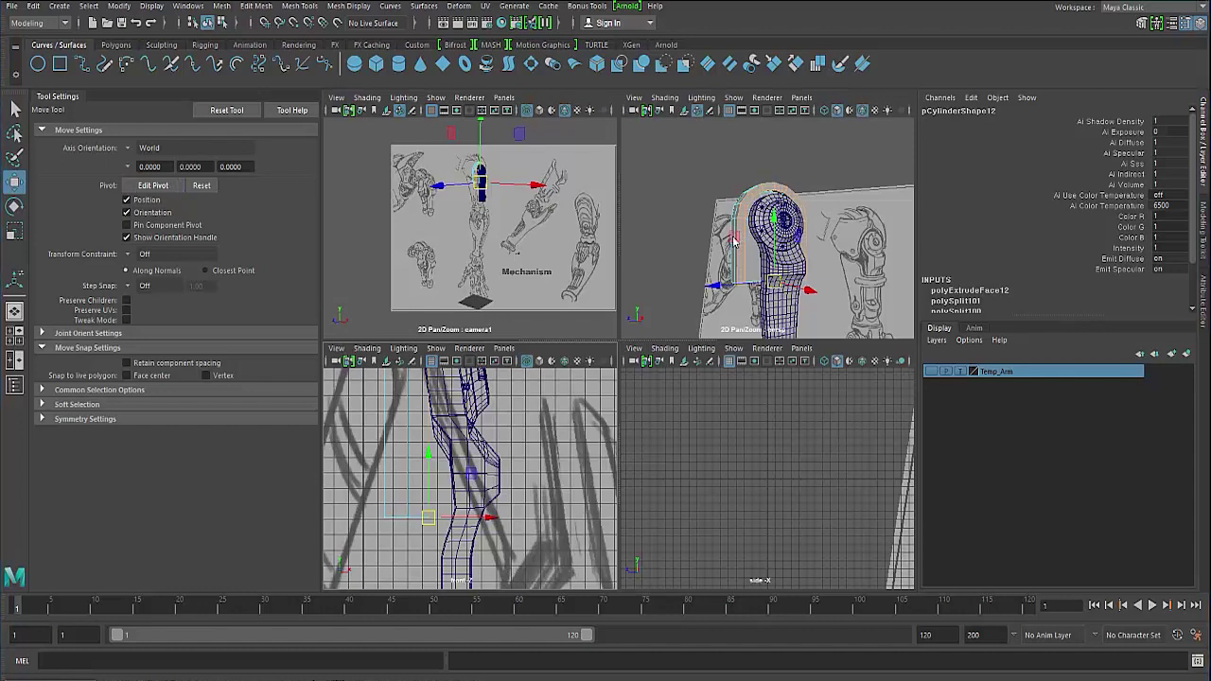
key(space)
key(r)
alt+drag(619, 388, 469, 297)
drag(526, 460, 532, 460)
alt+drag(539, 414, 476, 349)
key(F8)
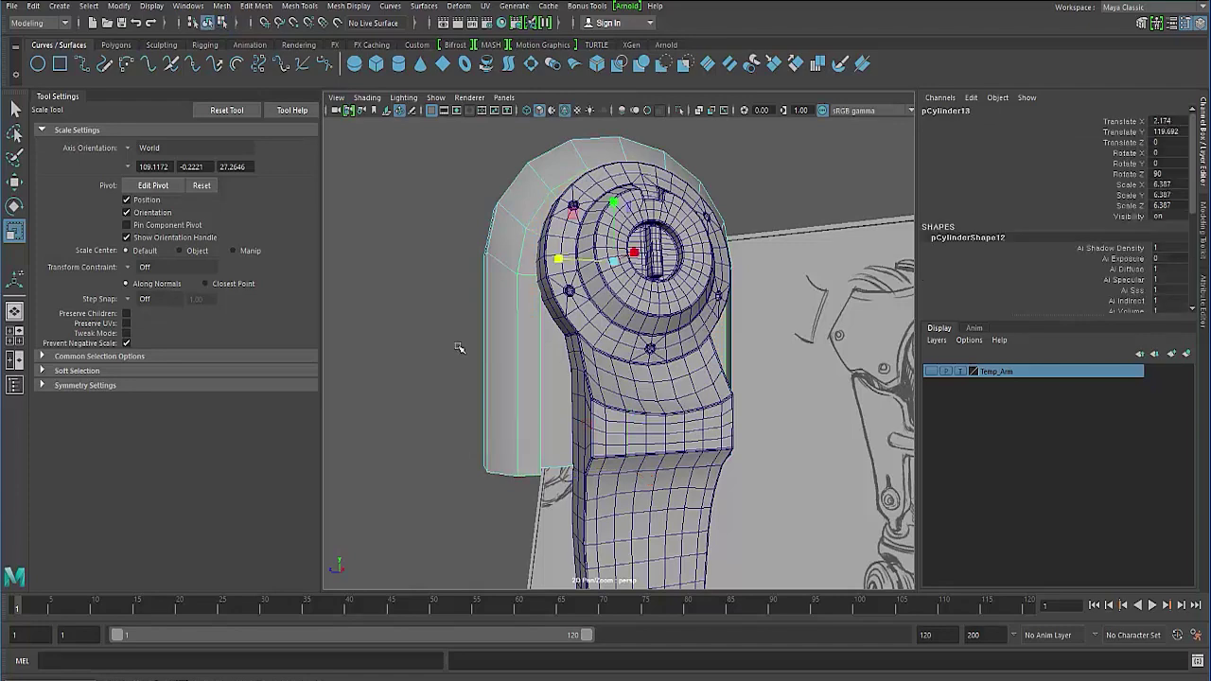
Raise the plate to a Translate Y of 120.848 and adjust its width around the round joint
click(460, 347)
click(505, 338)
alt+drag(512, 350, 558, 282)
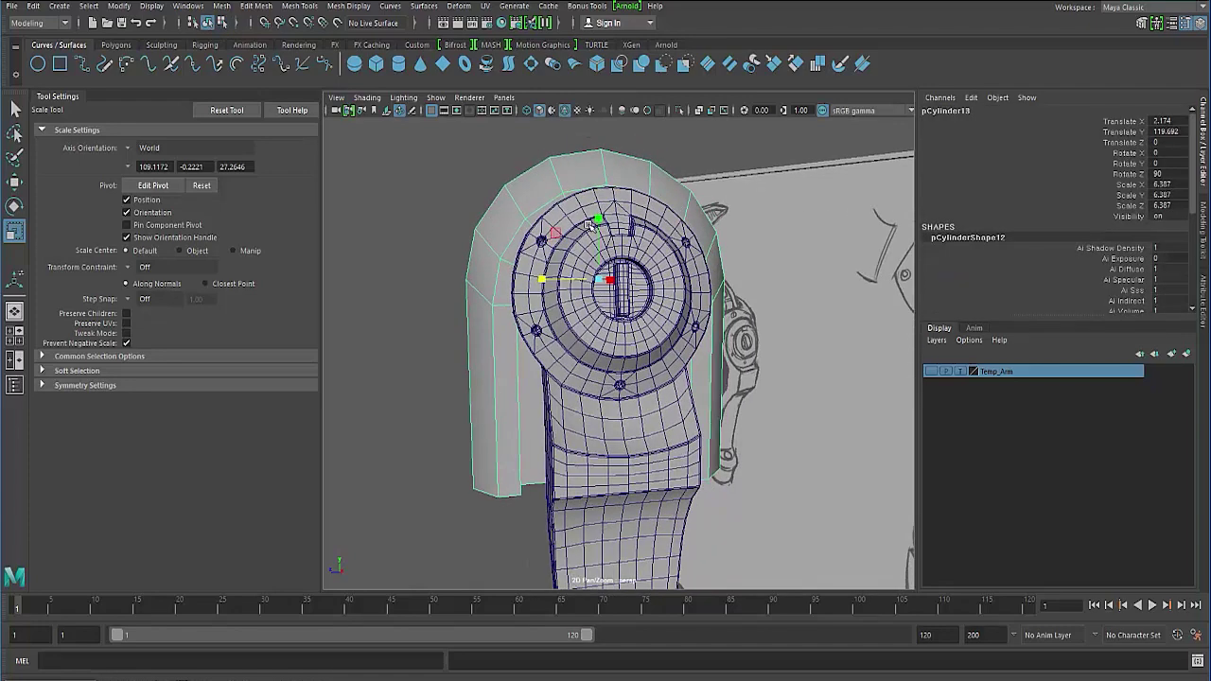
key(w)
mouse_move(595, 218)
mouse_down()
mouse_move(594, 191)
mouse_move(545, 226)
mouse_up()
key(r)
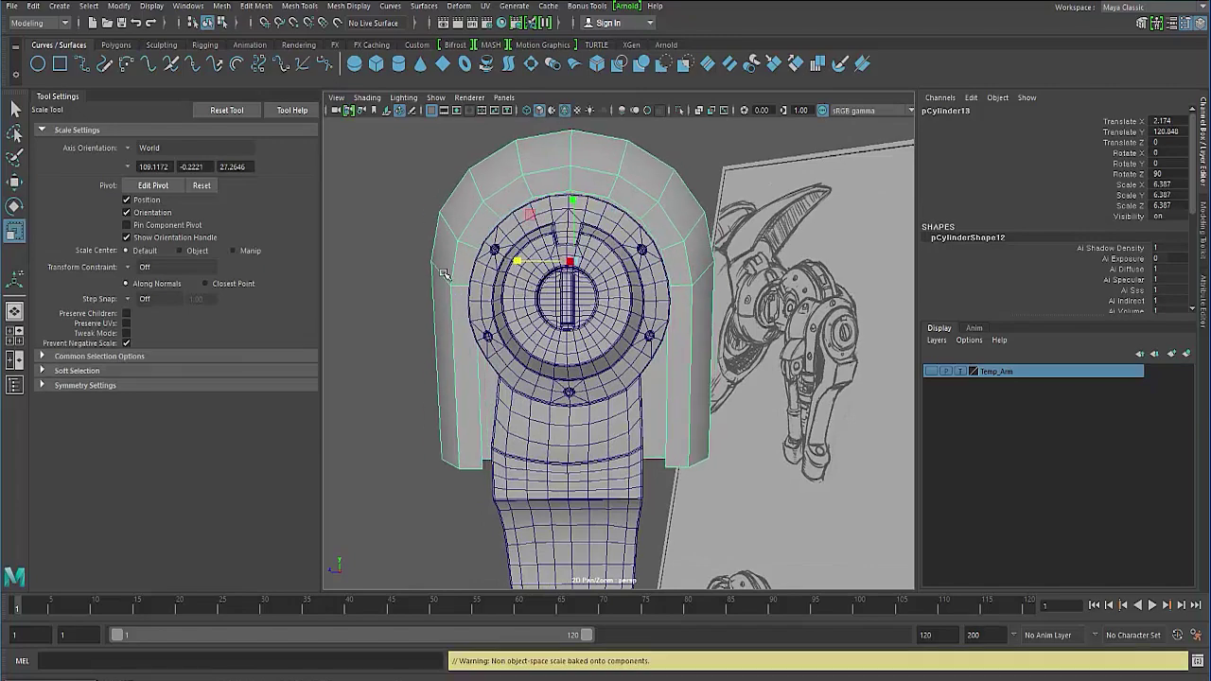
mouse_move(515, 257)
alt+mouse_down()
mouse_move(467, 246)
mouse_move(530, 251)
alt+mouse_up()
Select the round joint mesh and assign a new Phong material to it
click(487, 248)
click(517, 346)
mouse_move(517, 346)
alt+mouse_down()
mouse_move(370, 321)
mouse_move(464, 307)
mouse_move(599, 256)
alt+mouse_up()
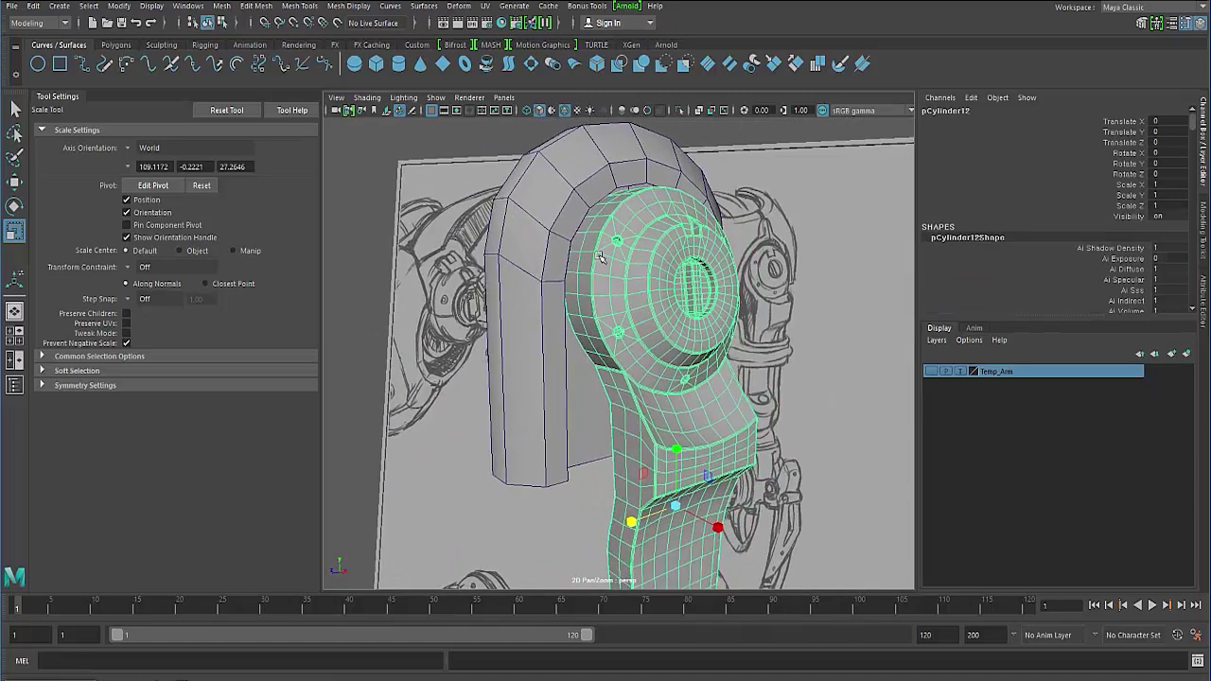
right_drag(665, 225, 757, 617)
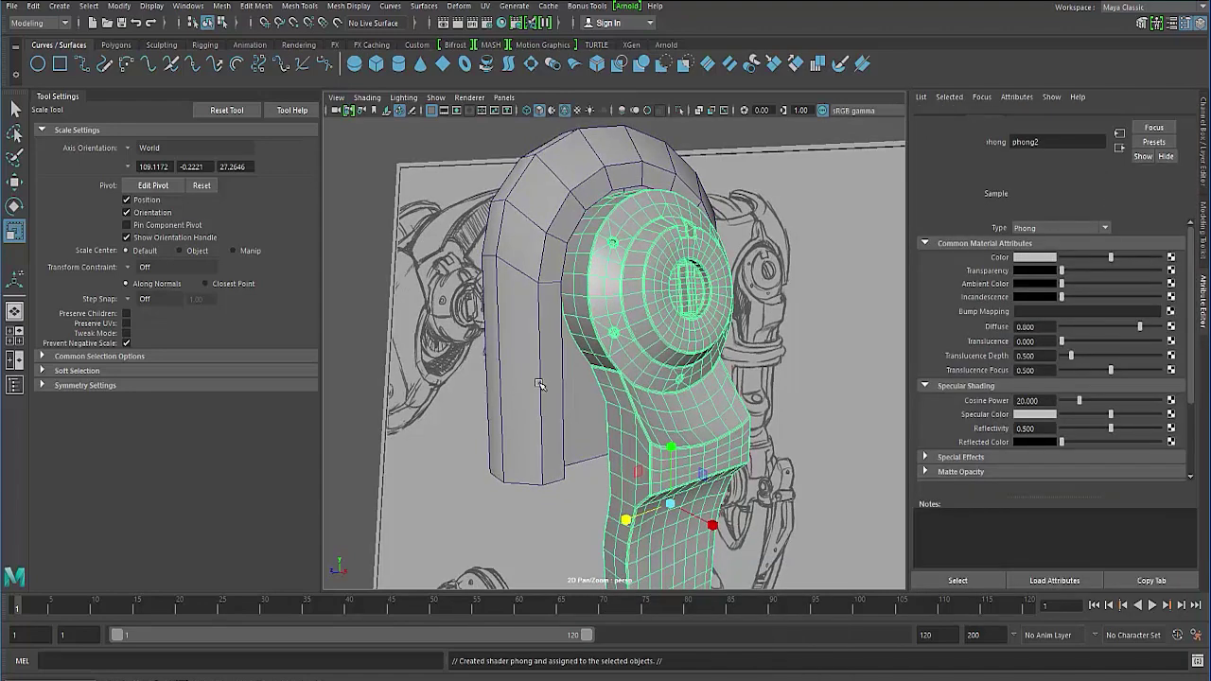
Assign a Phong material to the arch-topped plate and clear the selection
click(581, 357)
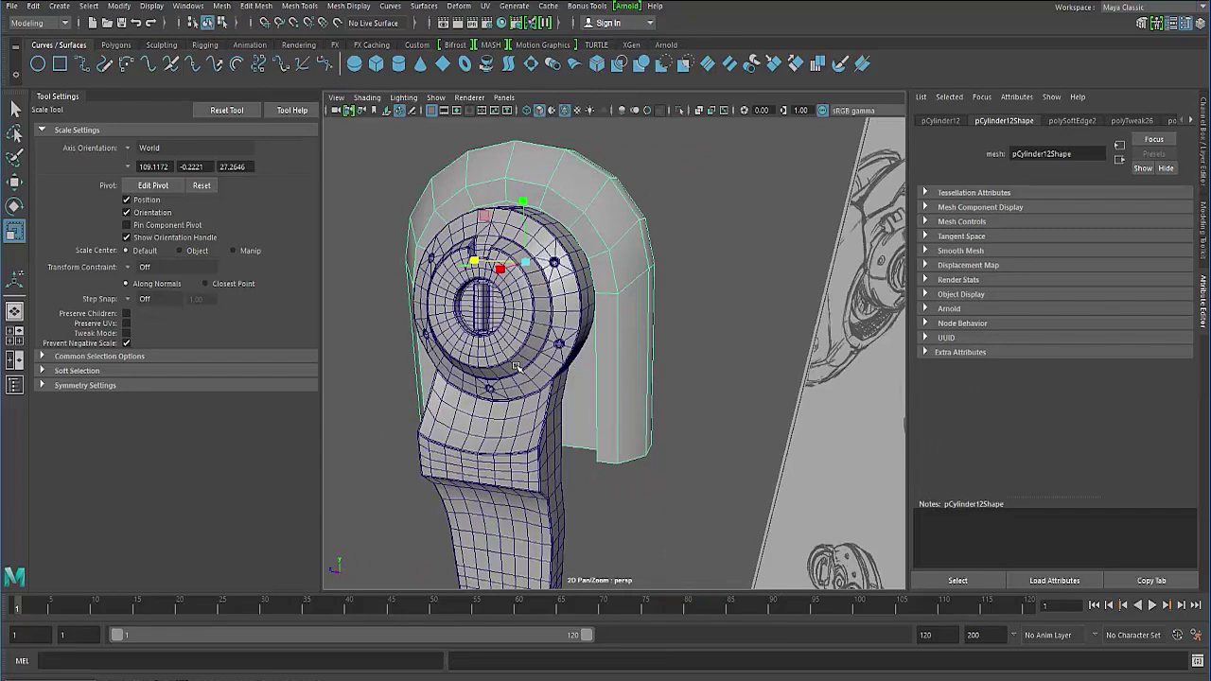
alt+drag(518, 365, 472, 359)
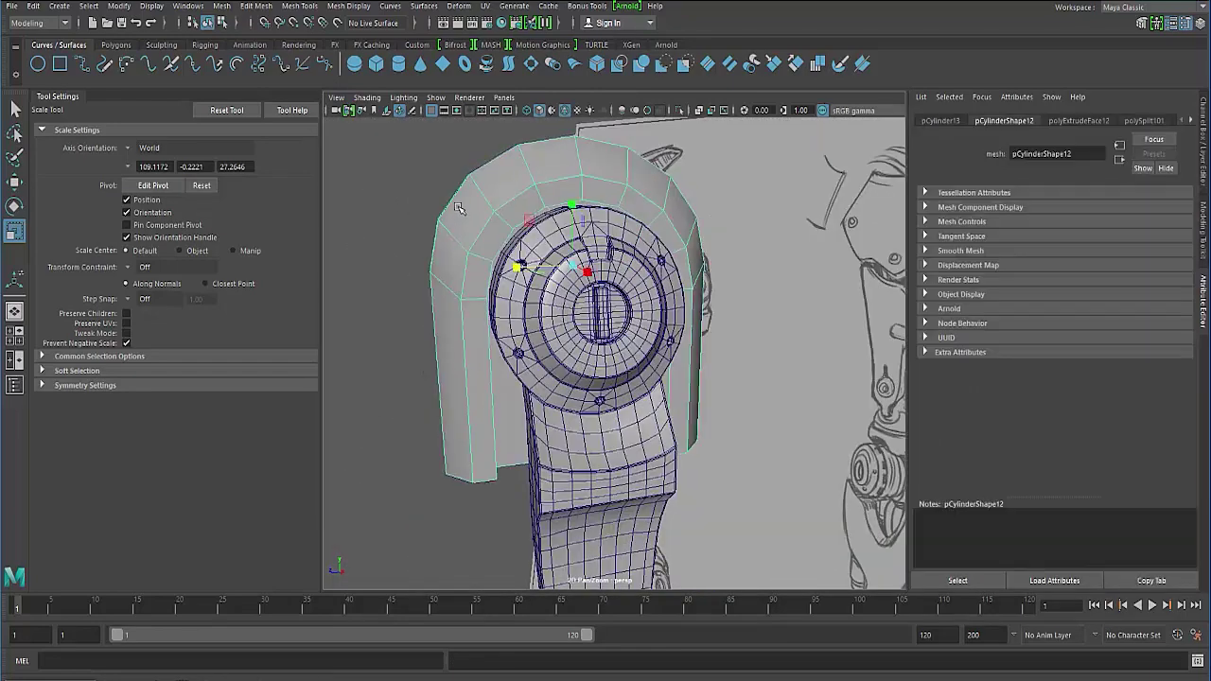
right_drag(458, 207, 572, 600)
click(376, 380)
Select the plate and examine its shape and underside from several sides, with the smooth preview on and off
alt+drag(437, 377, 523, 354)
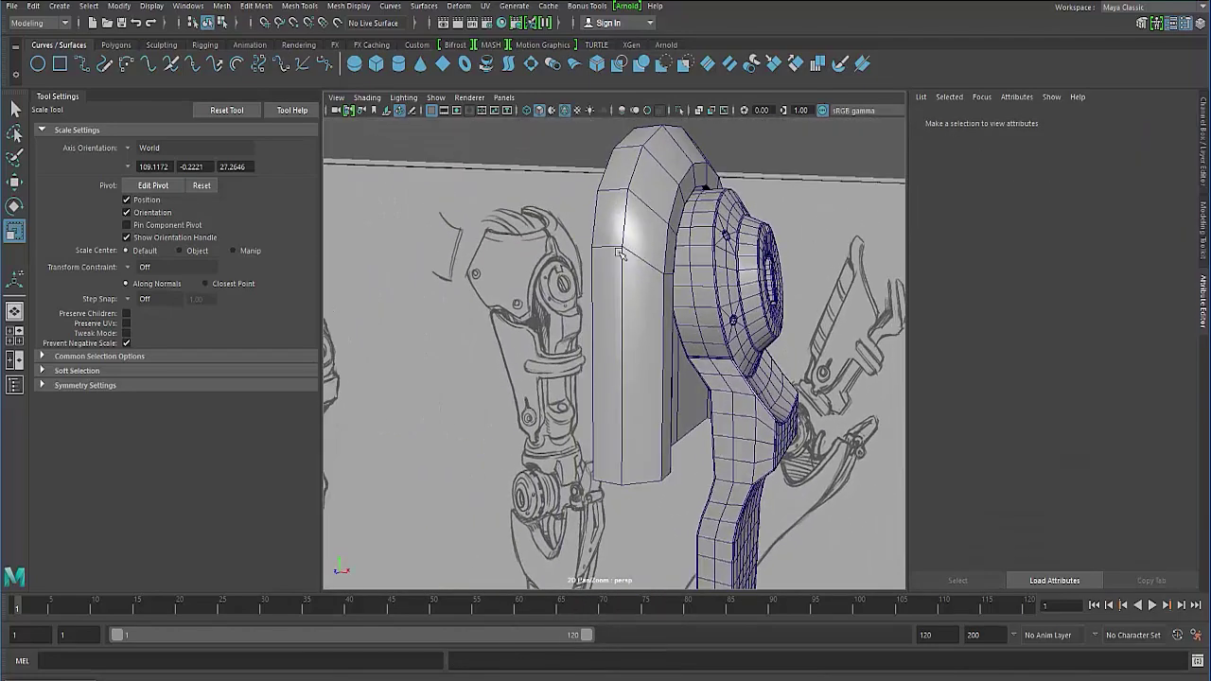
mouse_move(620, 253)
alt+mouse_down()
mouse_move(505, 264)
mouse_move(619, 272)
alt+mouse_up()
click(665, 332)
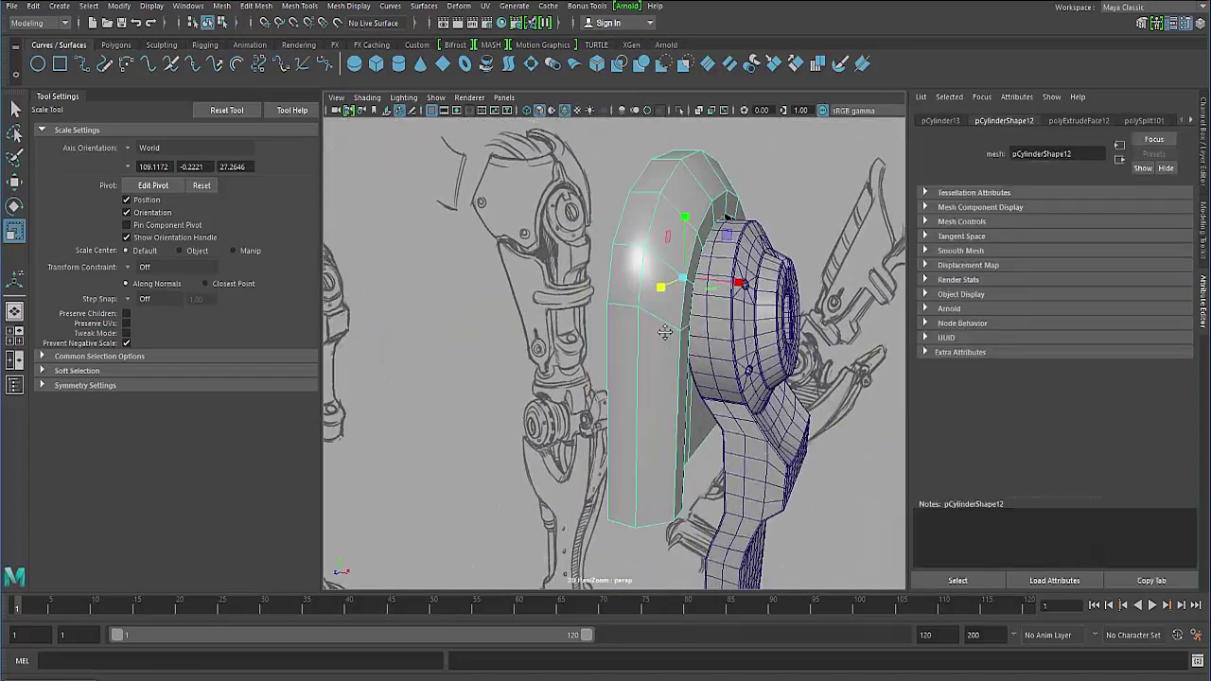
mouse_move(665, 332)
alt+mouse_down()
mouse_move(662, 374)
mouse_move(676, 399)
alt+mouse_up()
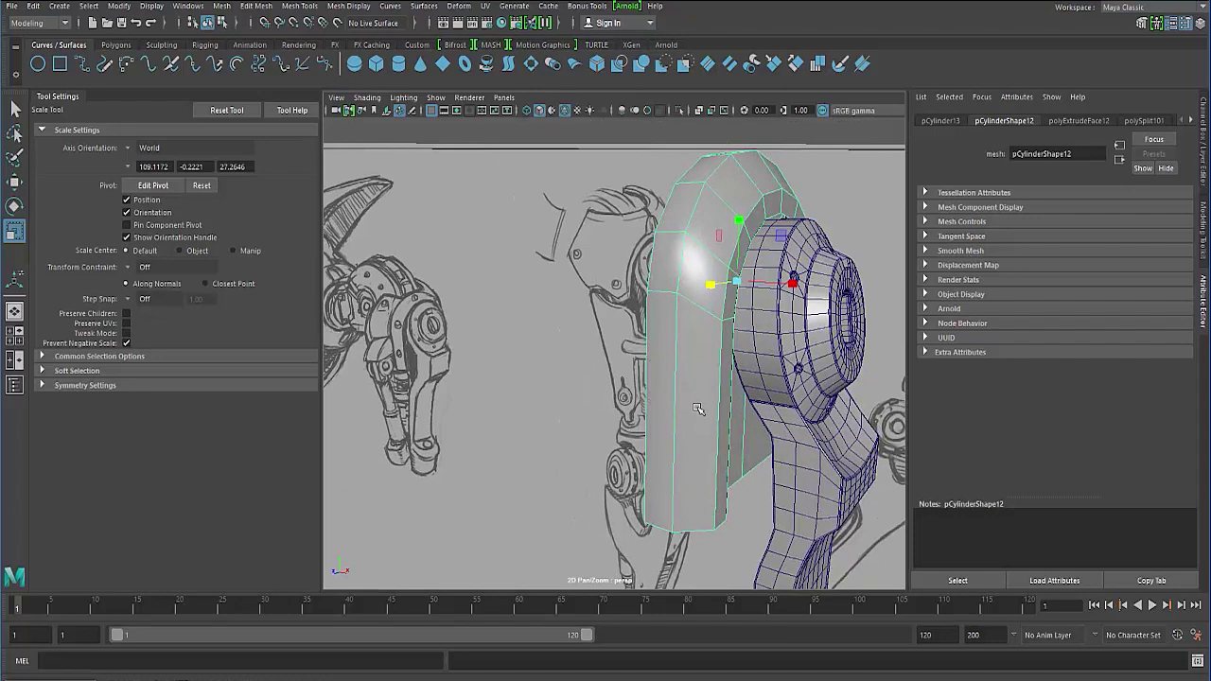
mouse_move(667, 283)
alt+mouse_down()
mouse_move(621, 263)
mouse_move(632, 280)
mouse_move(620, 325)
alt+mouse_up()
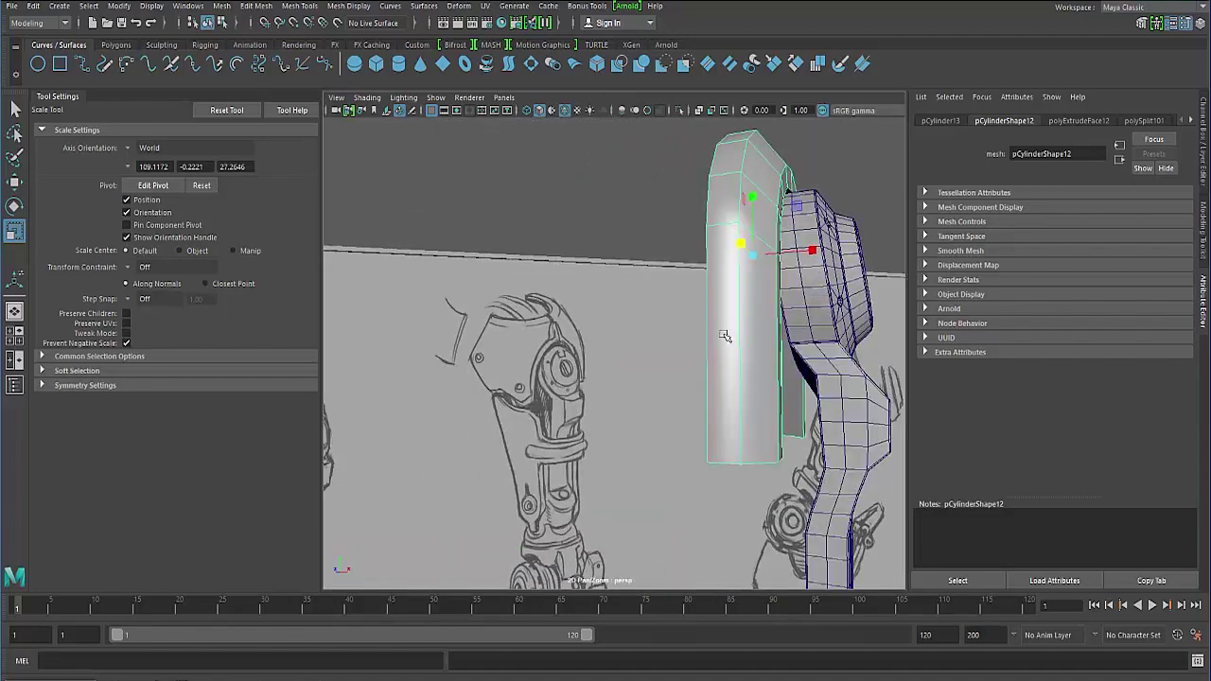
alt+drag(724, 336, 676, 369)
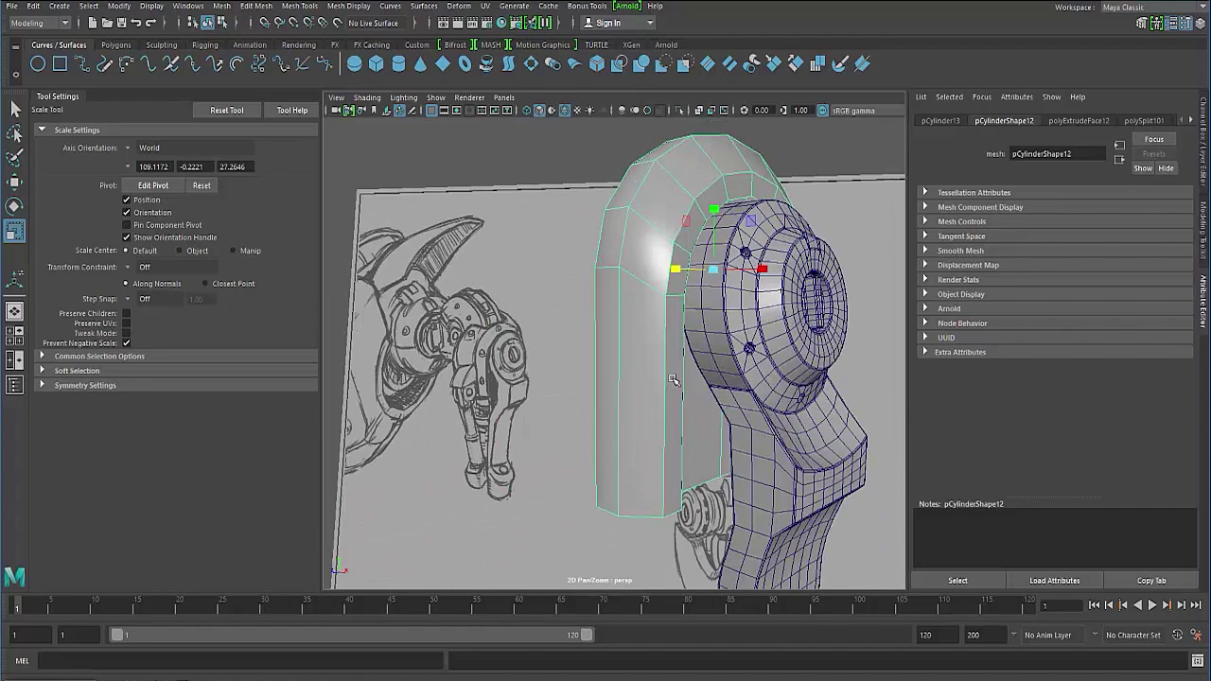
mouse_move(633, 375)
alt+mouse_down()
mouse_move(544, 369)
mouse_move(657, 360)
mouse_move(618, 372)
alt+mouse_up()
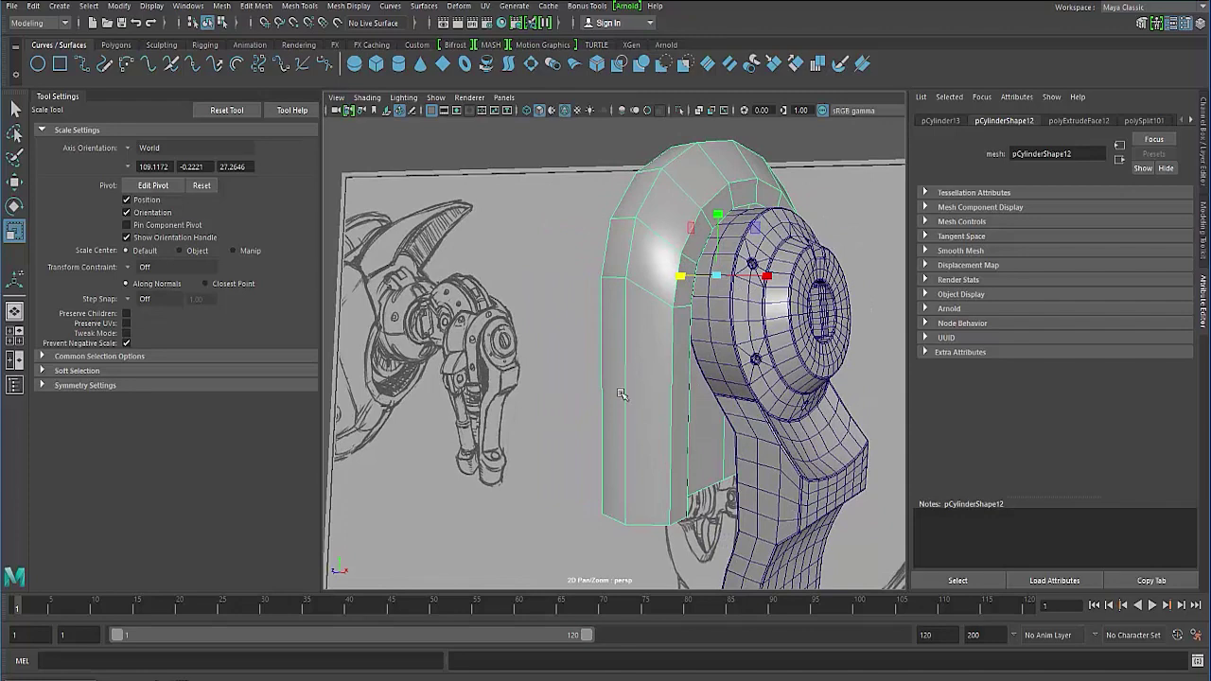
mouse_move(592, 406)
alt+mouse_down()
mouse_move(630, 357)
mouse_move(625, 346)
mouse_move(593, 395)
mouse_move(681, 425)
mouse_move(562, 413)
mouse_move(640, 417)
alt+mouse_up()
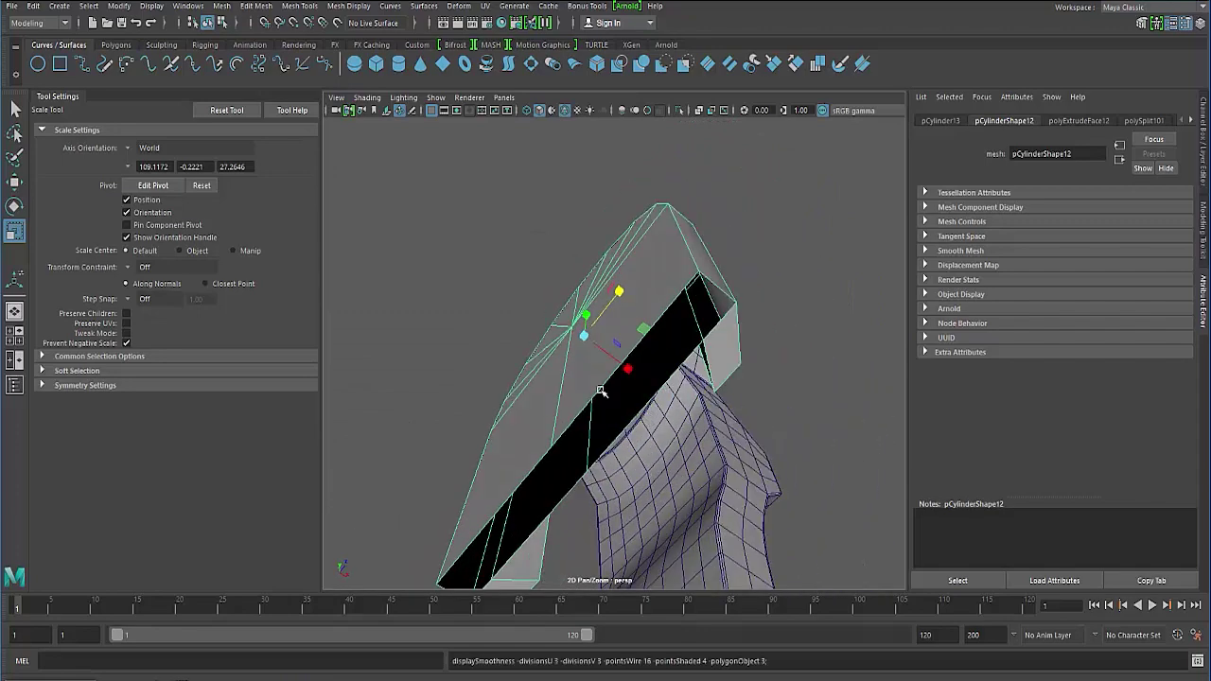
alt+drag(583, 373, 528, 375)
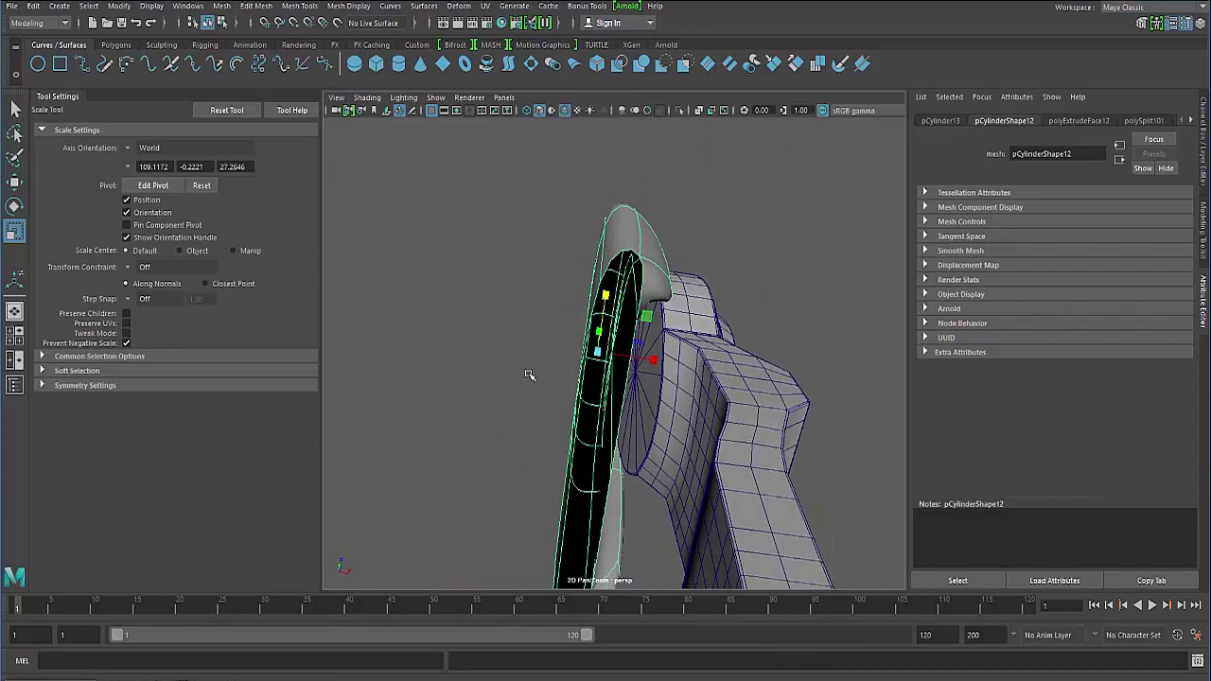
key(1)
Close the opening in the plate's bottom end with Fill Hole, and briefly preview the plate smoothed
alt+drag(577, 326, 676, 327)
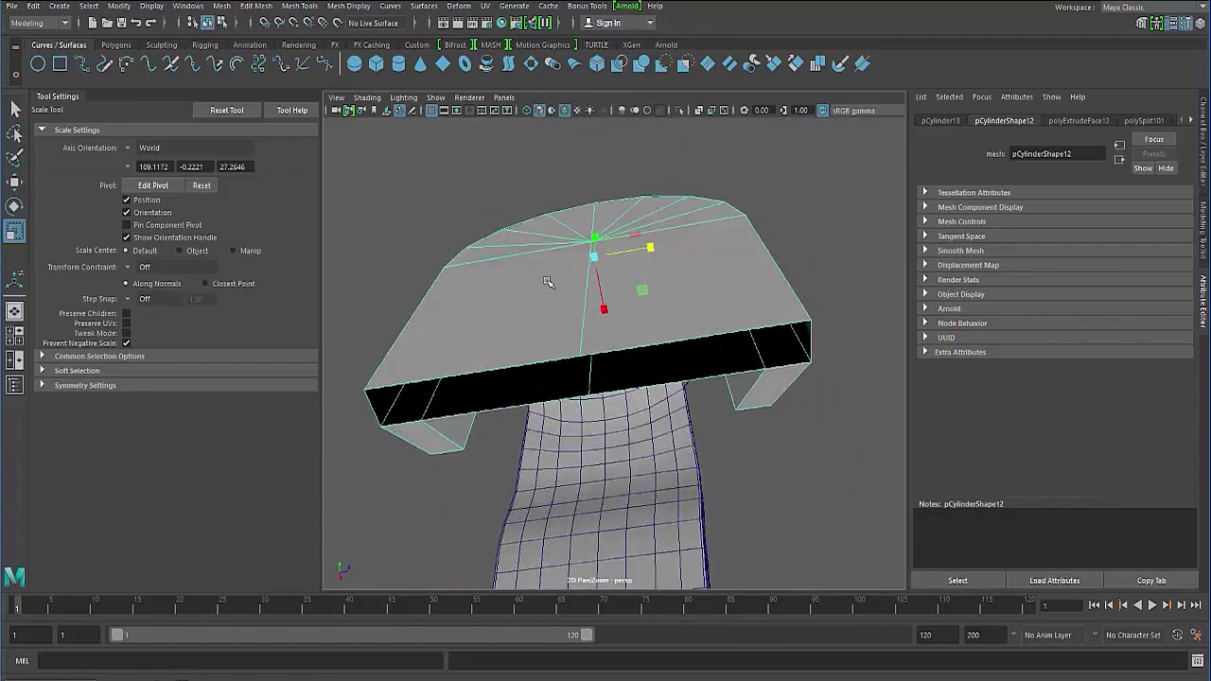
alt+drag(518, 257, 728, 256)
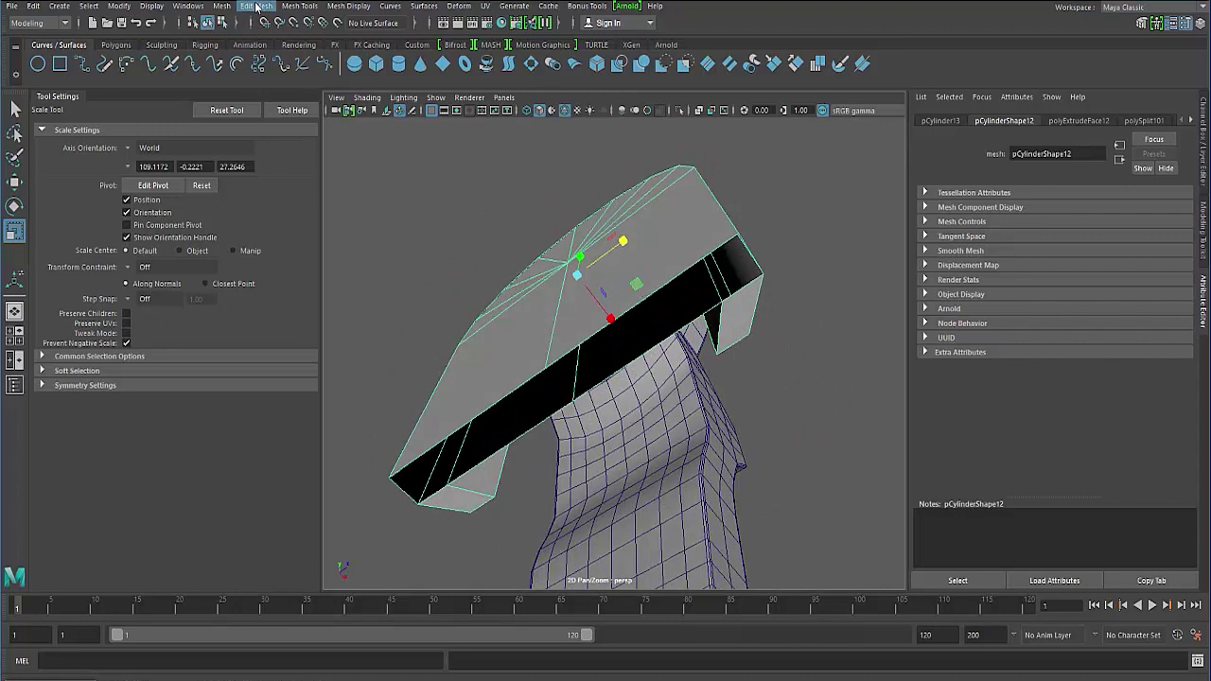
click(256, 7)
mouse_move(221, 6)
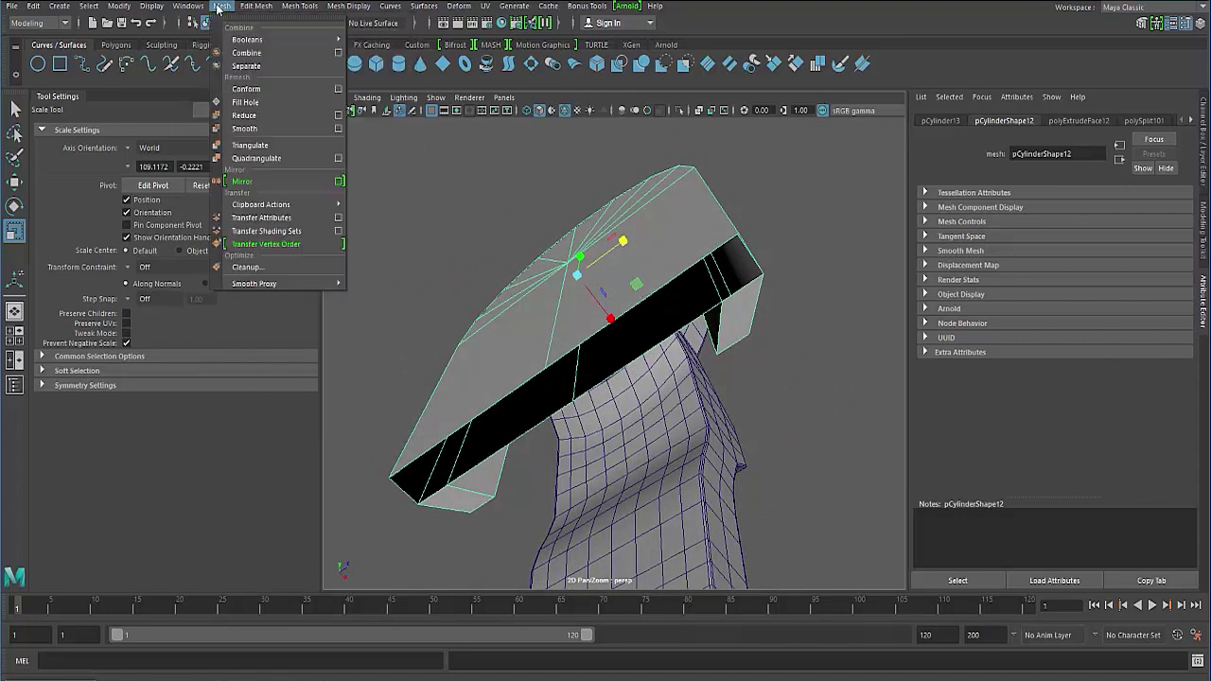
click(251, 106)
click(412, 233)
alt+drag(473, 255, 663, 325)
click(630, 351)
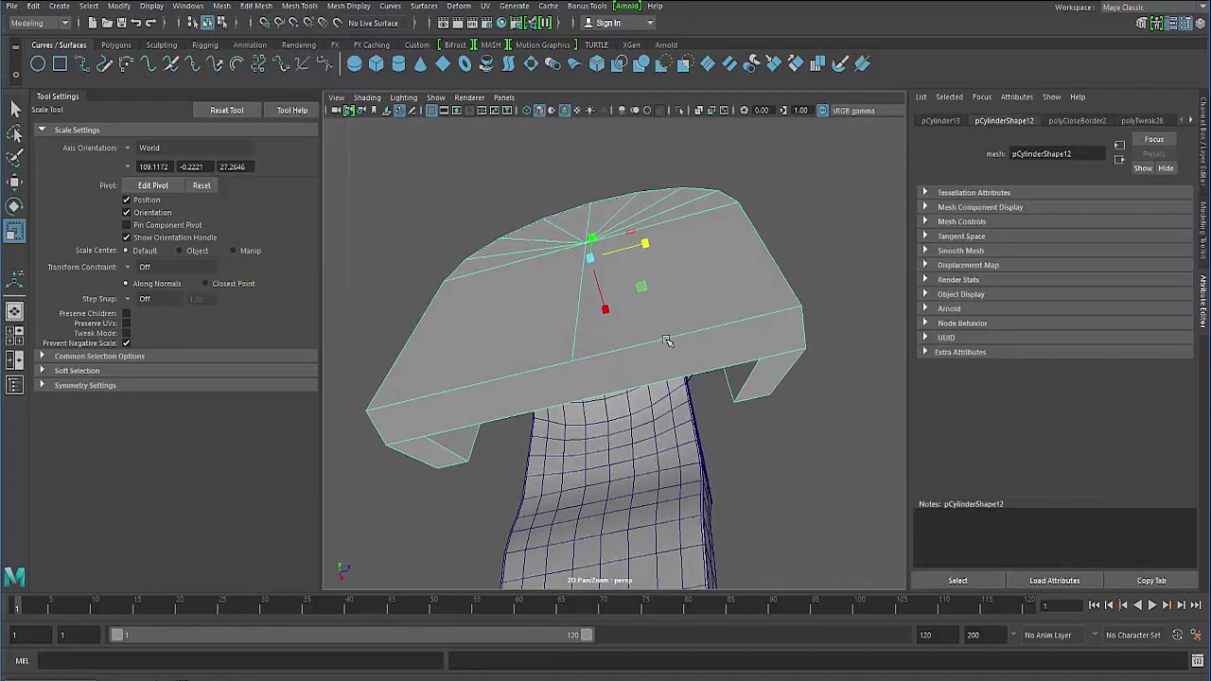
key(3)
key(1)
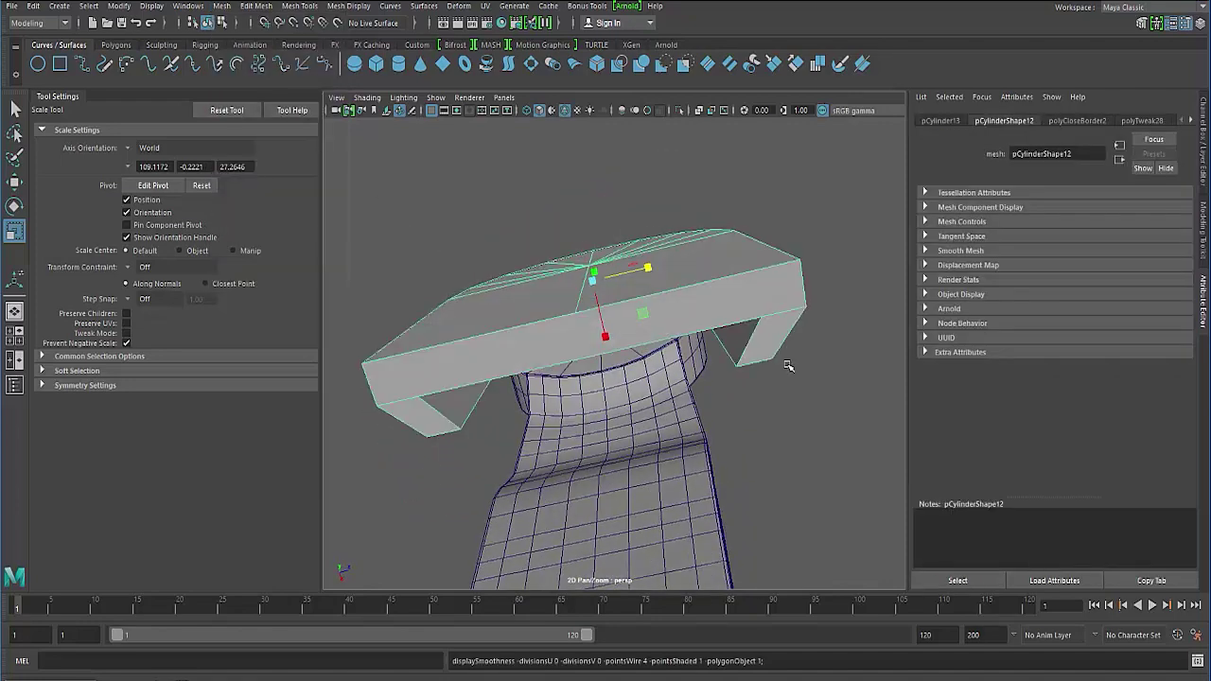
Multi-Cut the plate's bottom end face from the inner corner of each rim leg across to the opposite edge, and preview it smoothed
mouse_move(737, 318)
alt+mouse_down()
mouse_move(643, 335)
mouse_move(764, 363)
mouse_move(837, 357)
mouse_move(530, 373)
mouse_move(716, 356)
mouse_move(716, 319)
alt+mouse_up()
shift+right_click(716, 317)
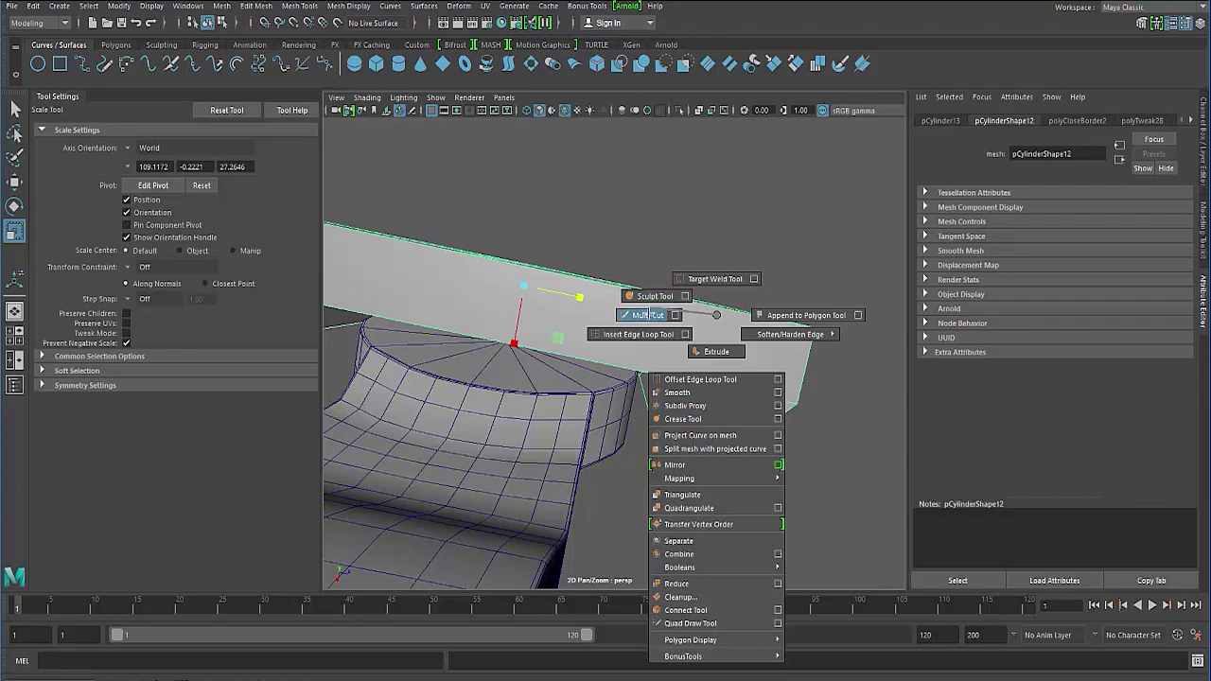
click(648, 315)
alt+drag(651, 377, 721, 419)
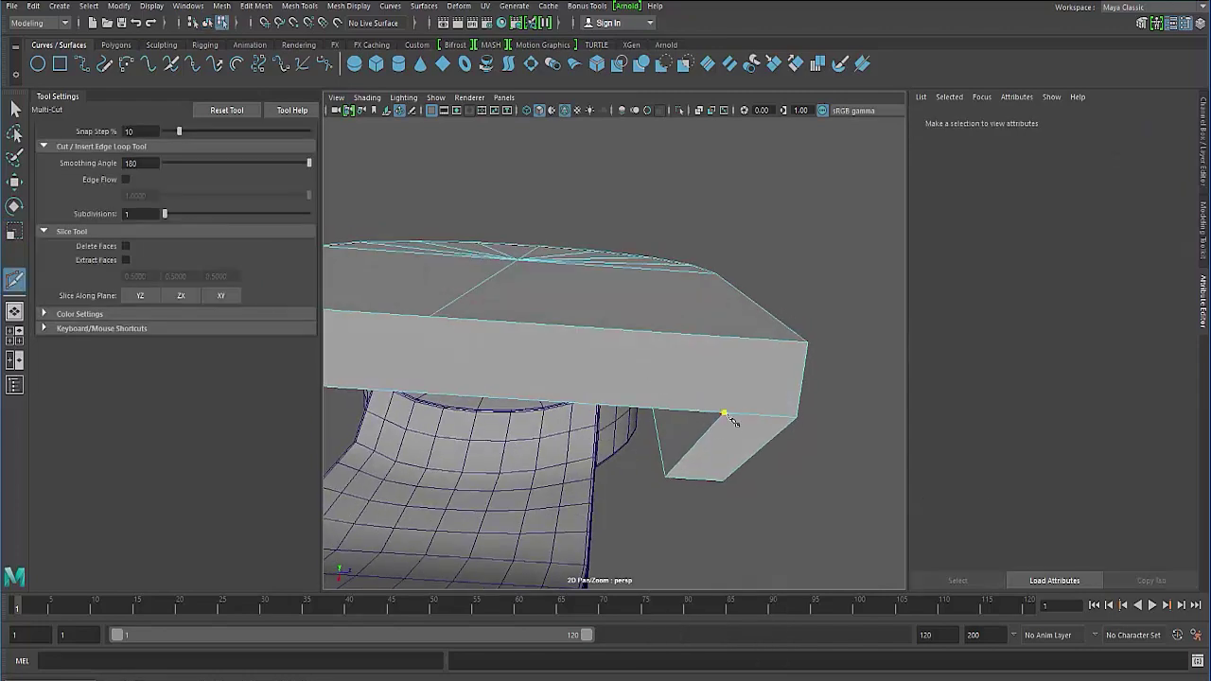
alt+drag(702, 374, 671, 361)
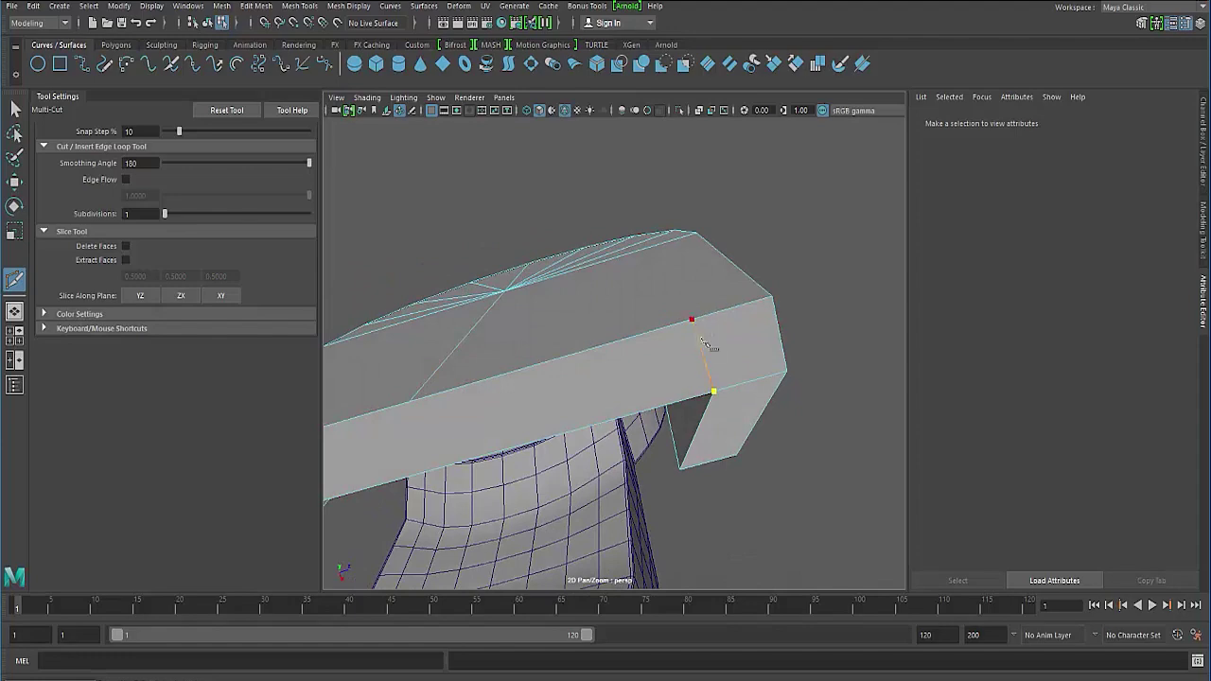
alt+drag(620, 431, 578, 410)
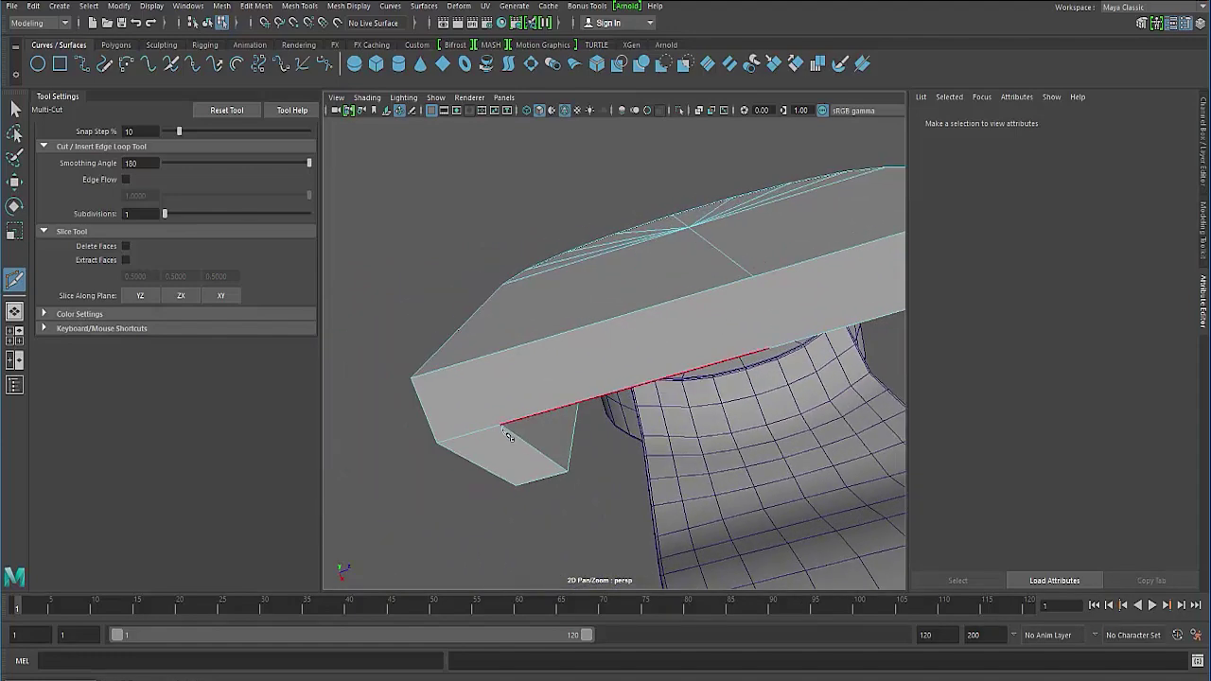
click(500, 427)
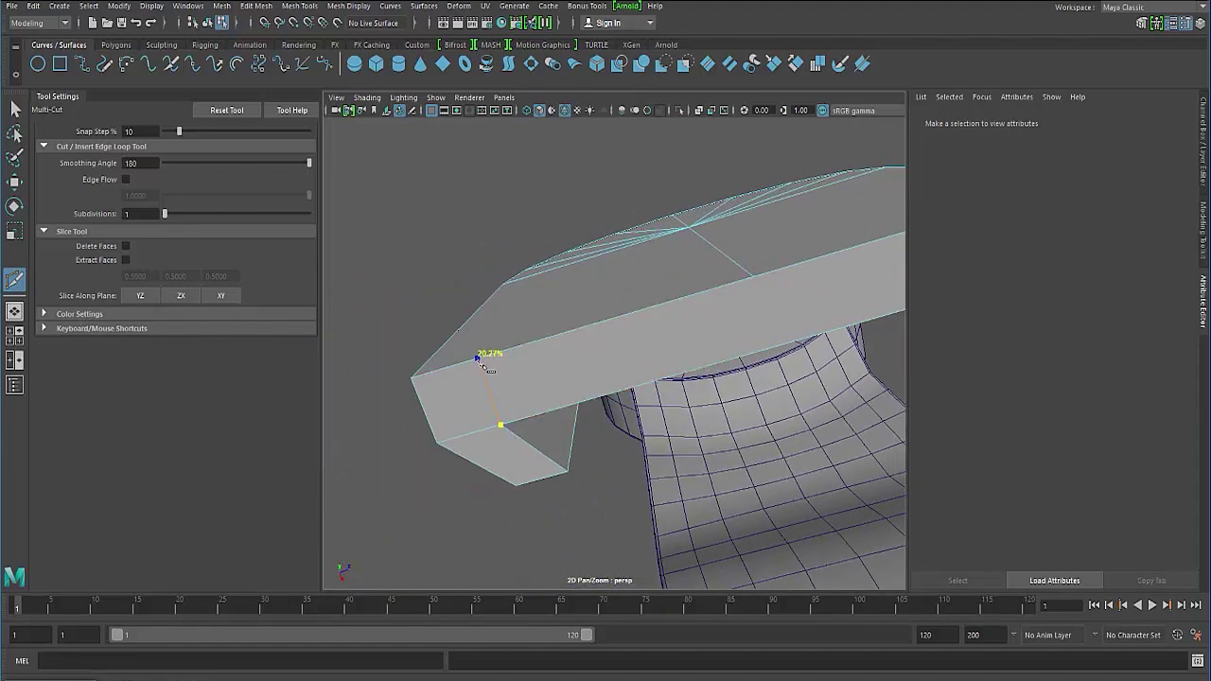
alt+drag(511, 399, 594, 388)
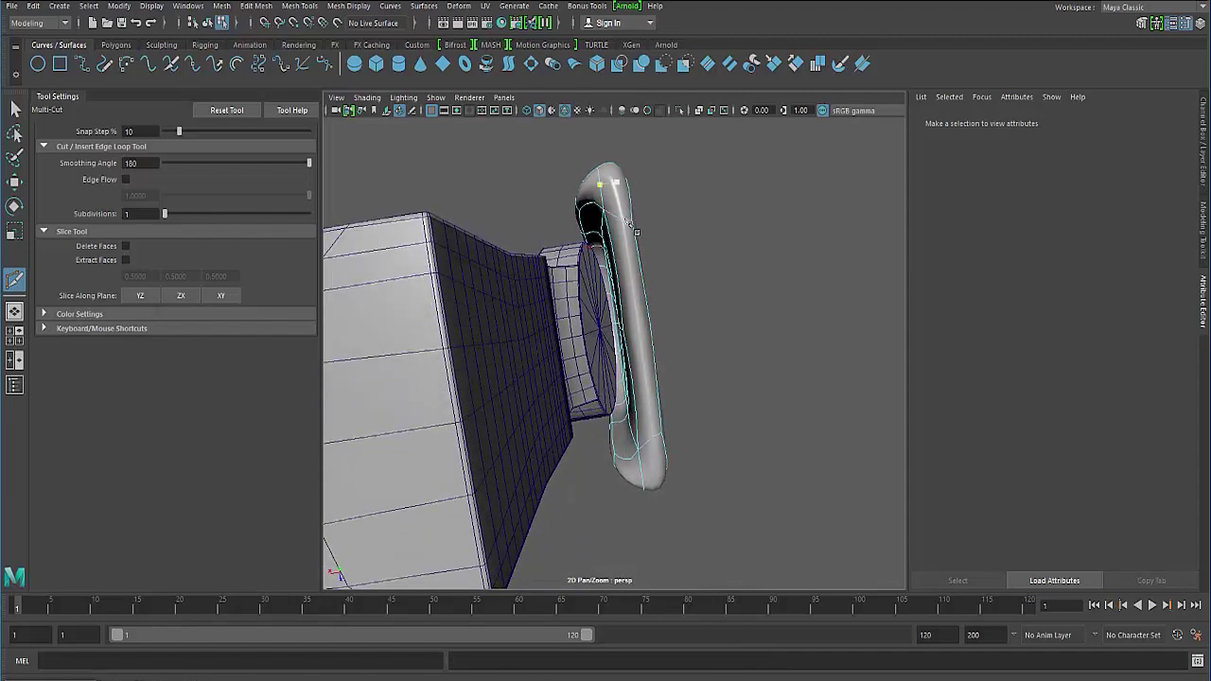
key(1)
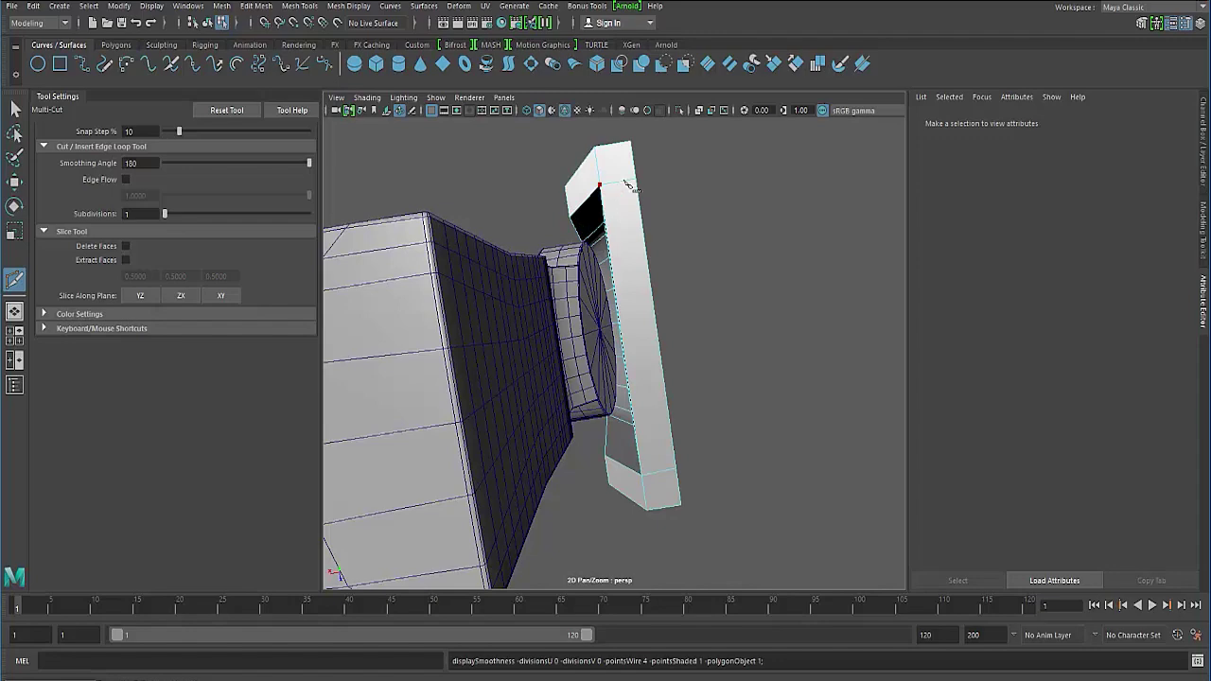
Multi-Cut an inset arc through the fan edges of the plate's arched top, snapping the cut points 20% in from the outer edge
alt+drag(614, 190, 473, 227)
click(464, 211)
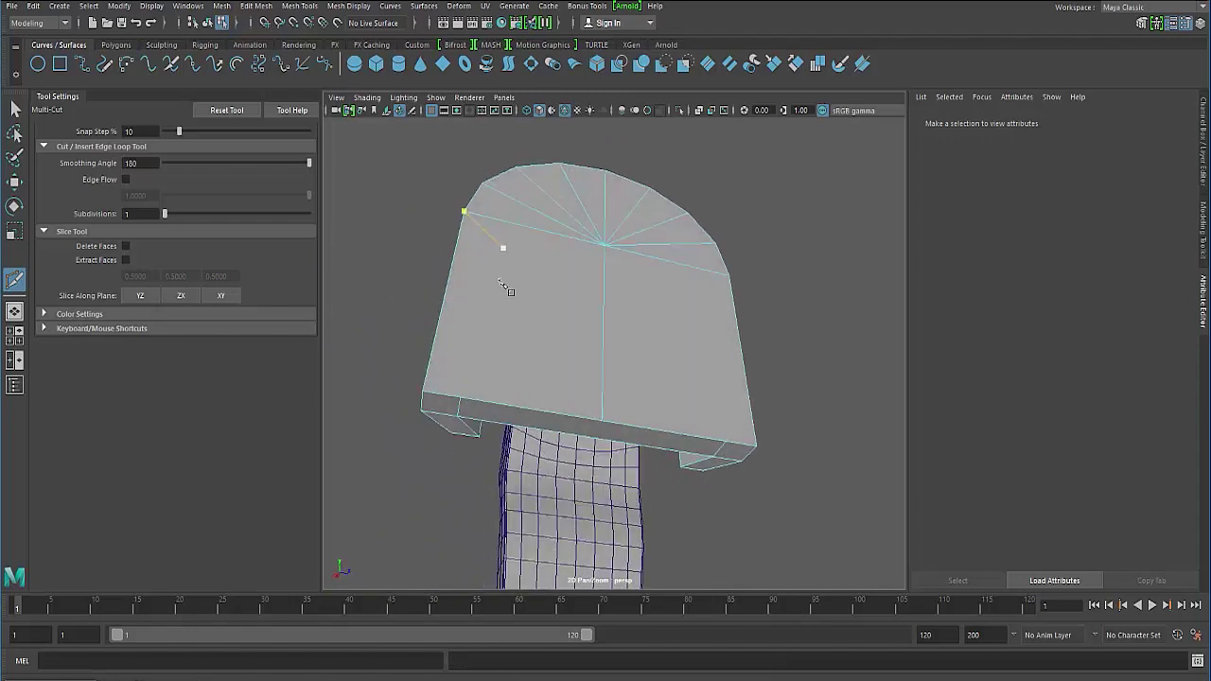
alt+drag(502, 284, 487, 305)
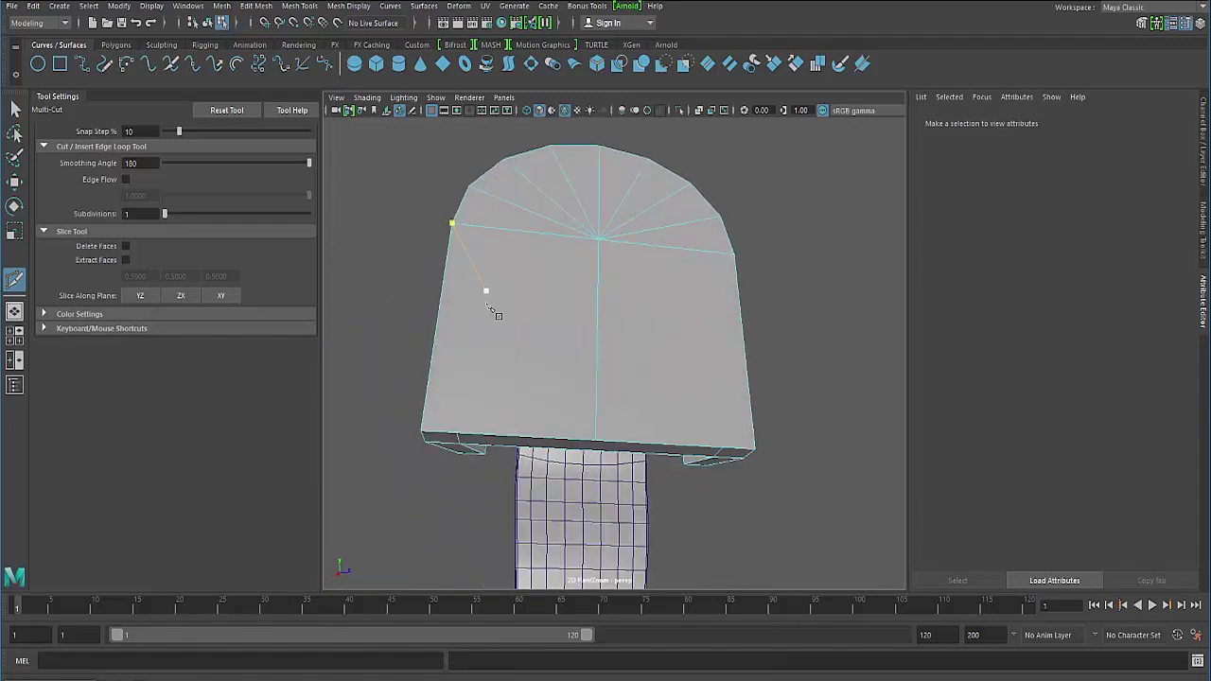
shift+click(480, 238)
shift+click(530, 181)
shift+click(570, 176)
mouse_move(566, 277)
alt+mouse_down()
mouse_move(556, 301)
mouse_move(569, 291)
alt+mouse_up()
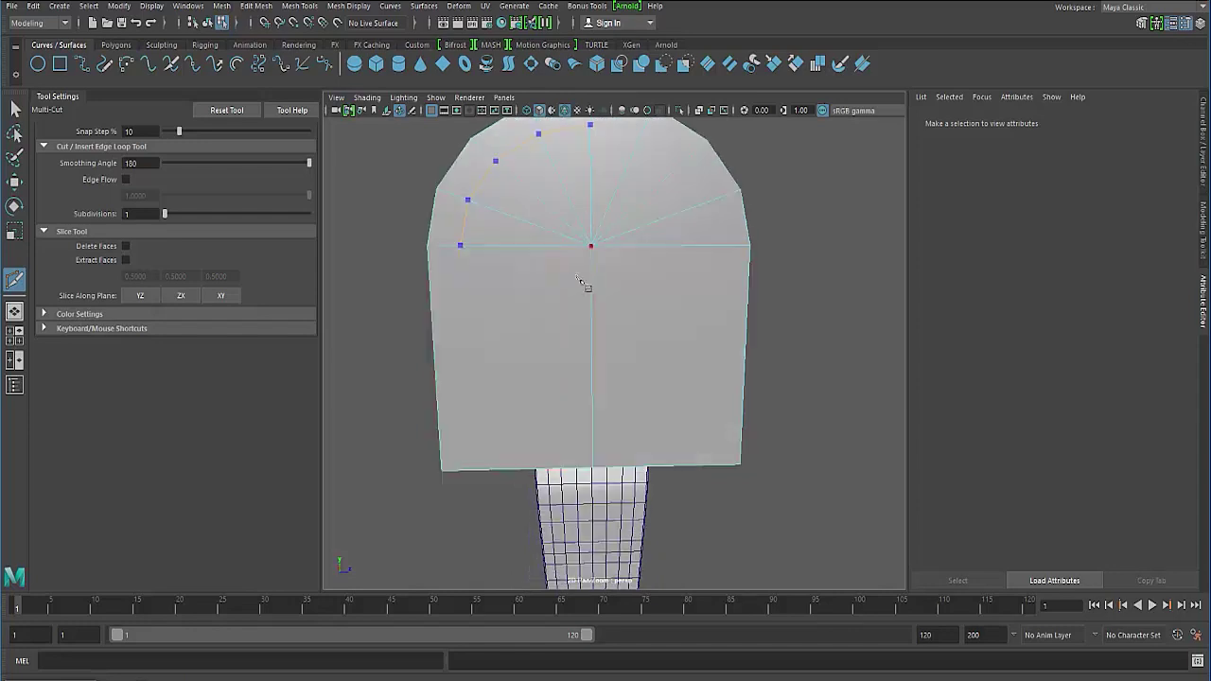
alt+middle_drag(579, 280, 555, 322)
shift+click(617, 181)
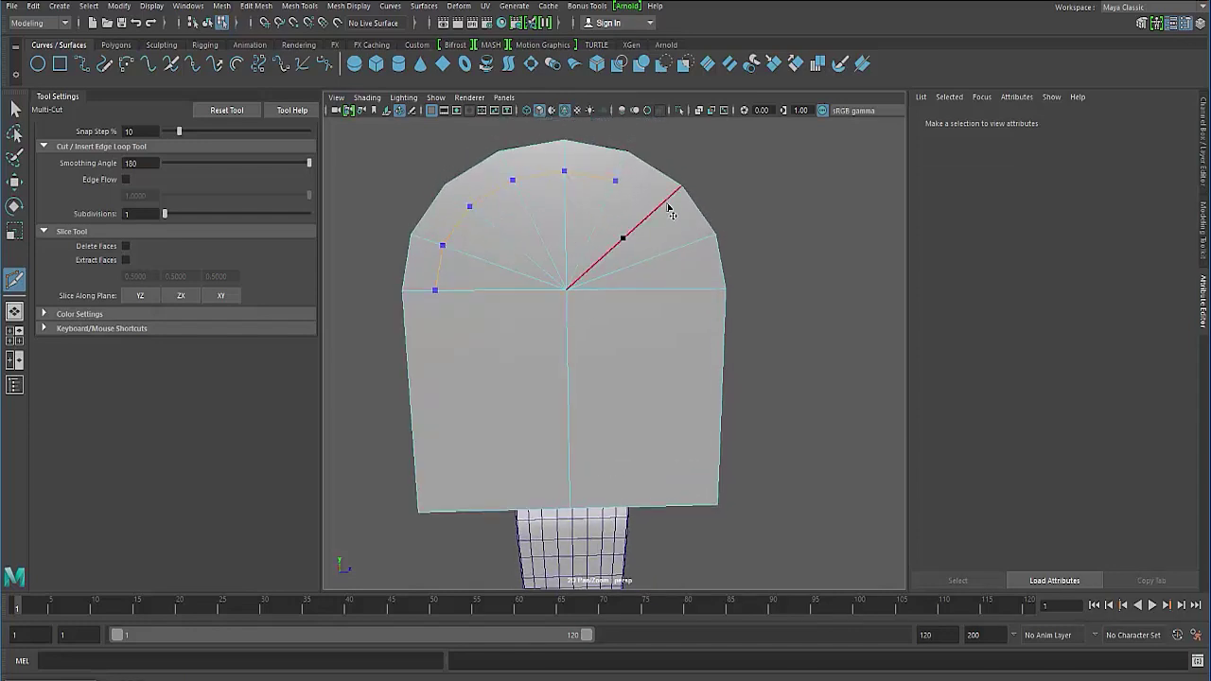
shift+click(660, 204)
shift+click(686, 247)
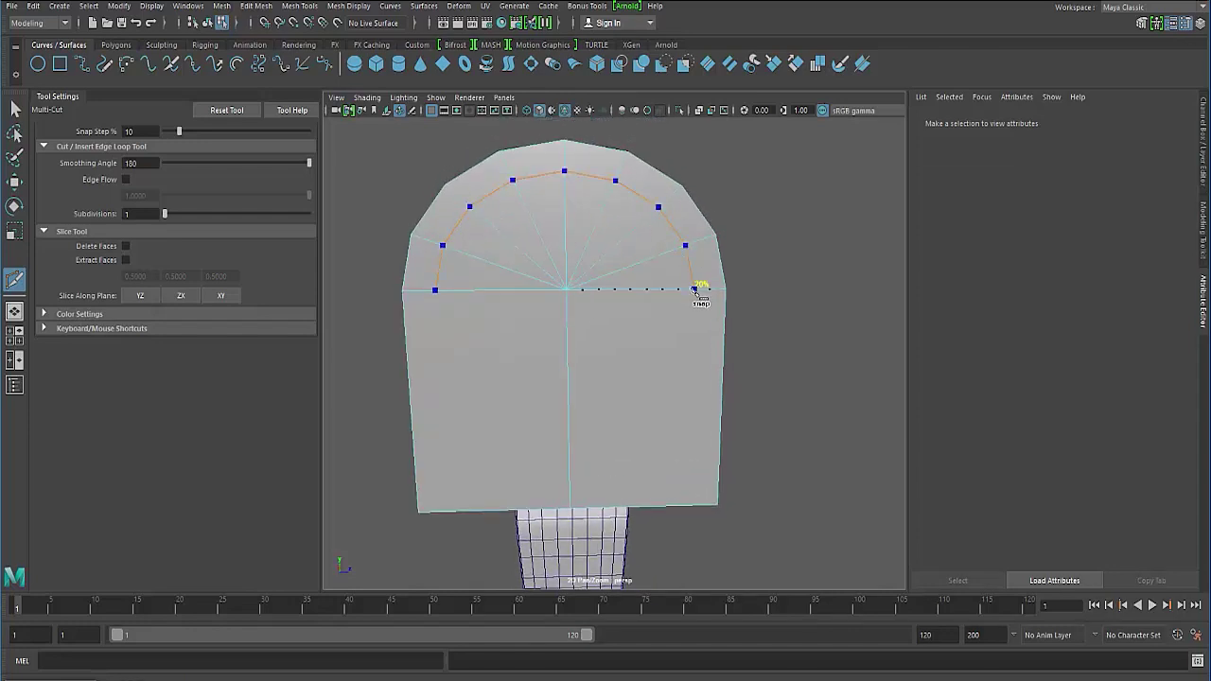
shift+click(692, 291)
Continue the inset cut from the arch ends down to the cuts at the plate's bottom end and complete it
alt+drag(616, 410, 695, 487)
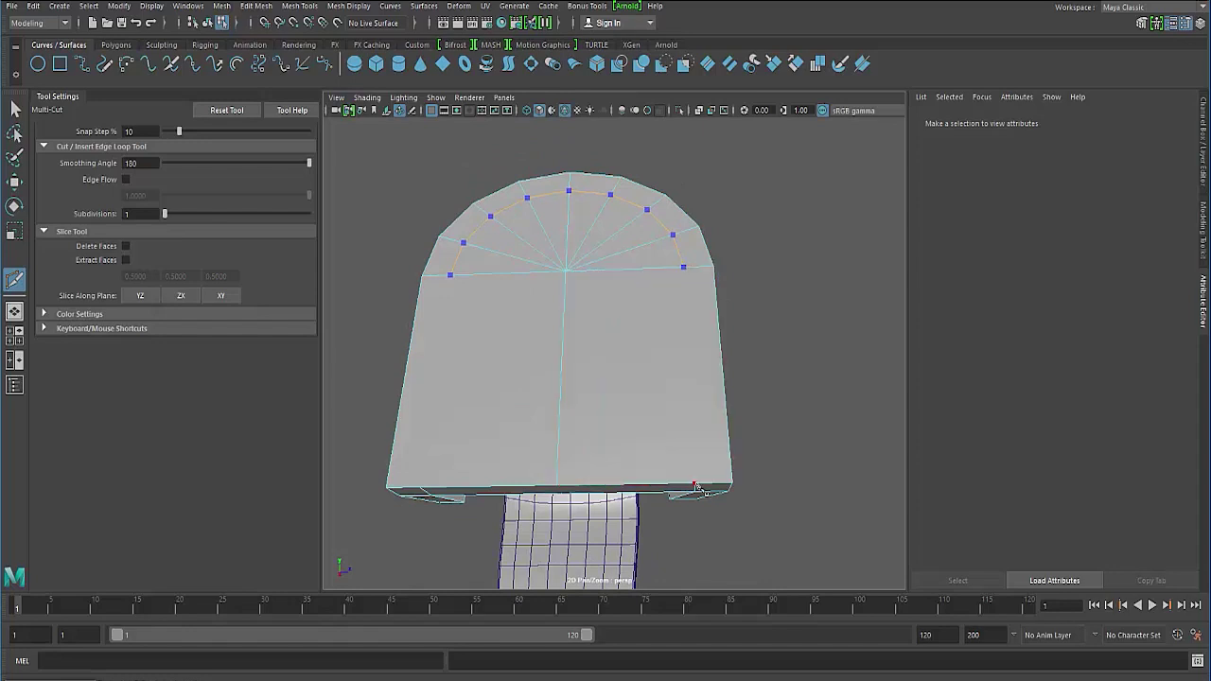
click(419, 488)
key(Return)
Preview the plate smoothed, select it, and examine its shape from several sides against the reference sketches
alt+drag(433, 364, 574, 398)
key(3)
key(1)
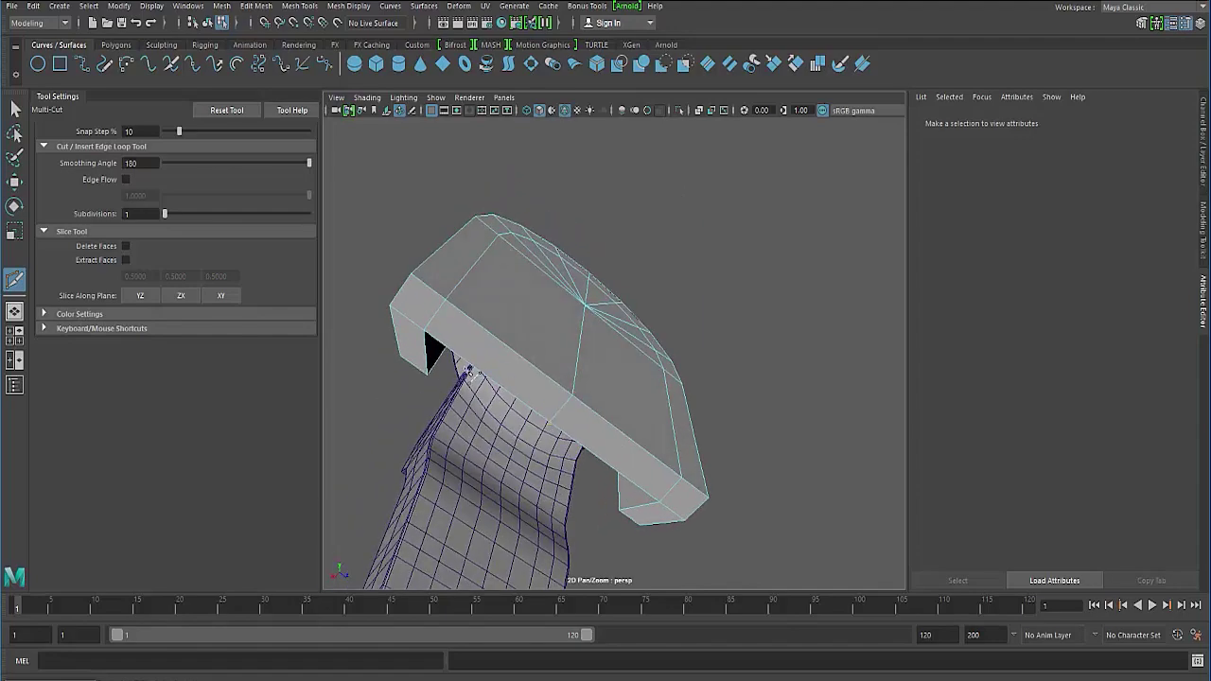
key(3)
alt+drag(422, 348, 461, 305)
key(1)
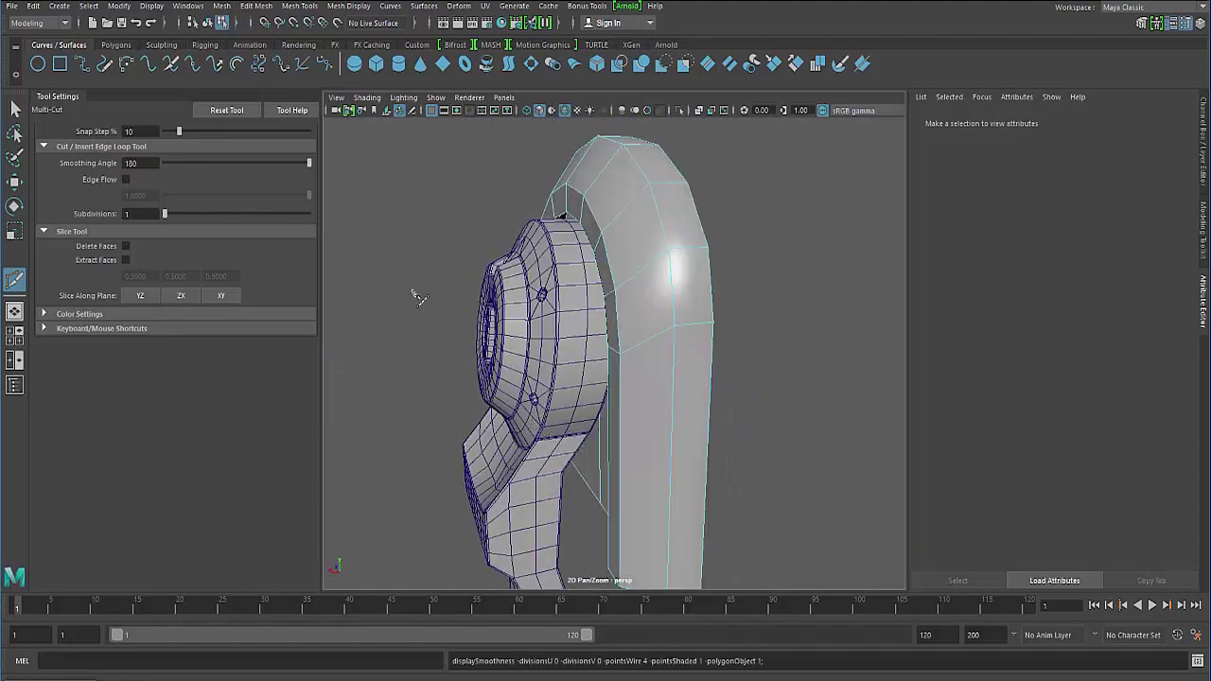
key(q)
alt+drag(561, 216, 596, 304)
click(596, 304)
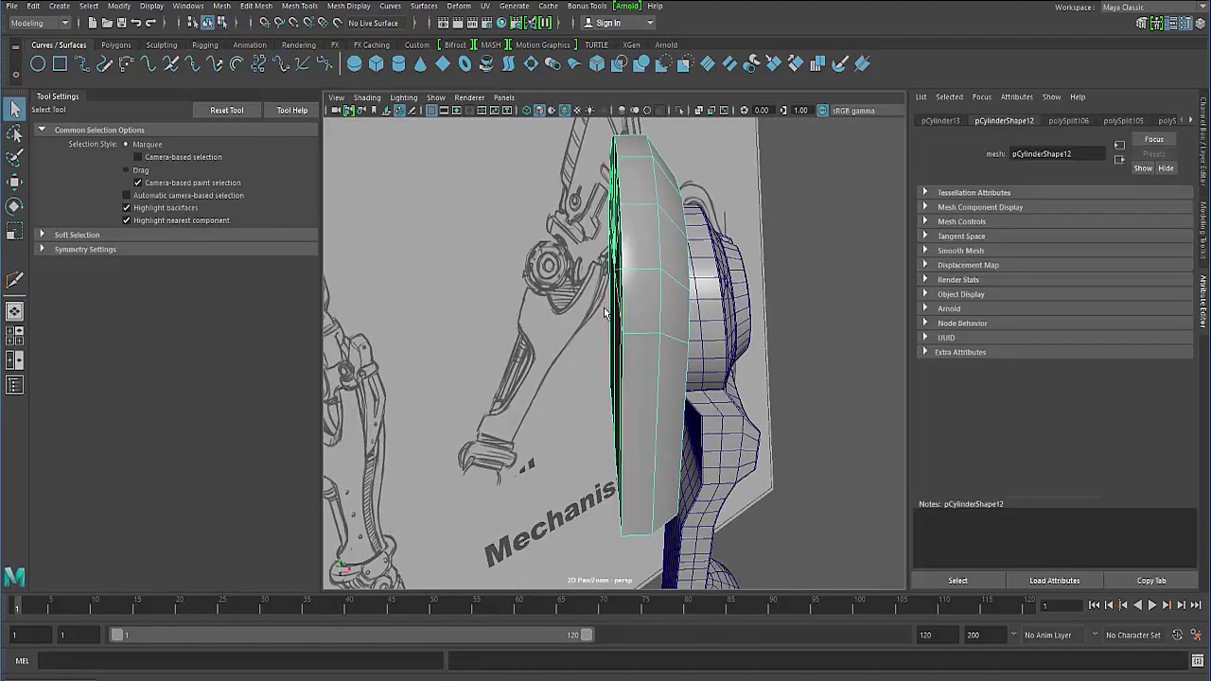
alt+drag(496, 372, 451, 299)
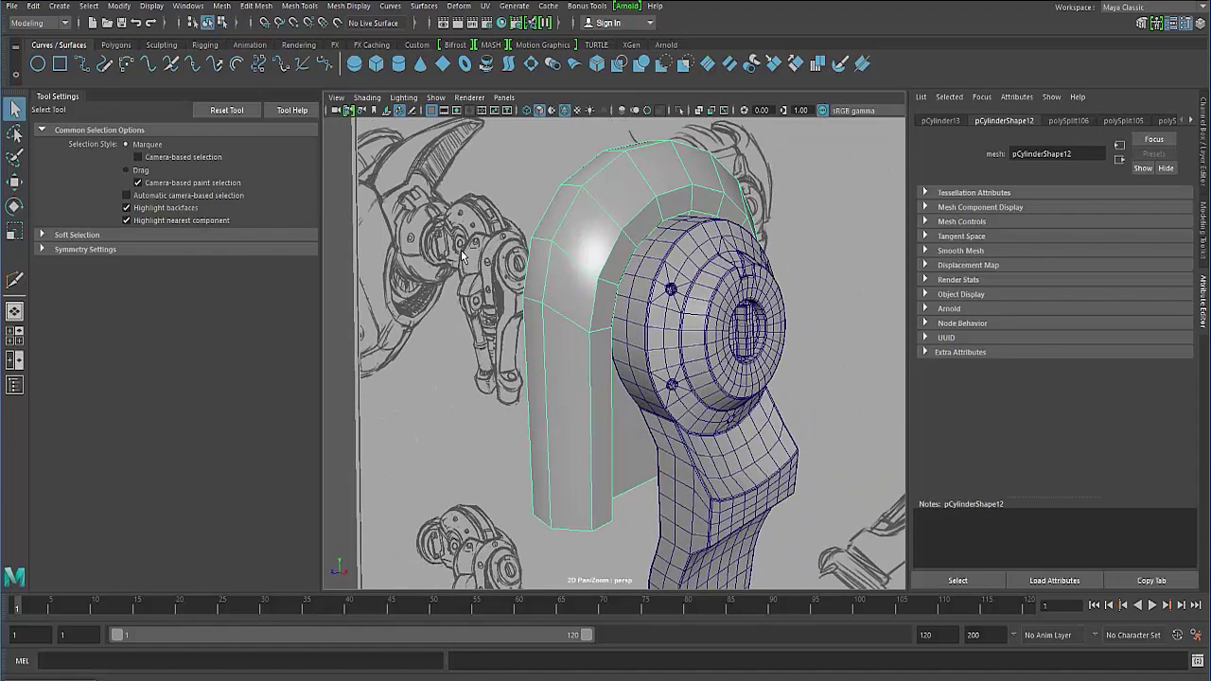
alt+drag(487, 266, 470, 272)
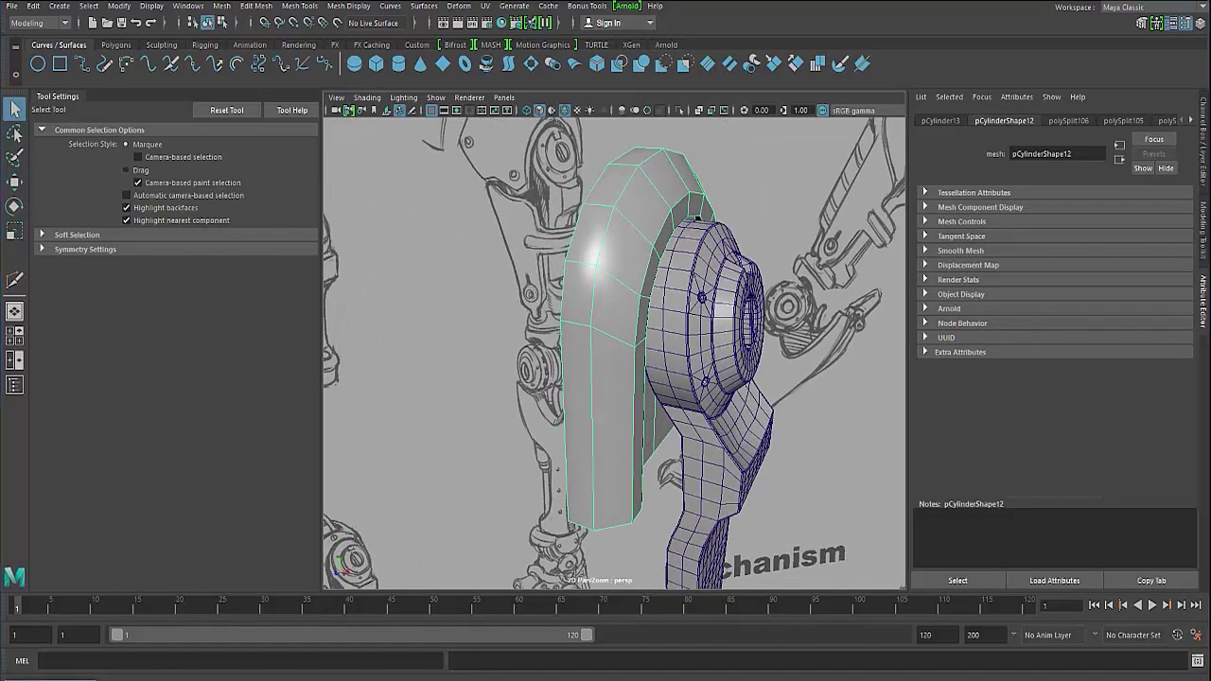
Open the Outliner and unhide the pCylinder14 object
click(58, 679)
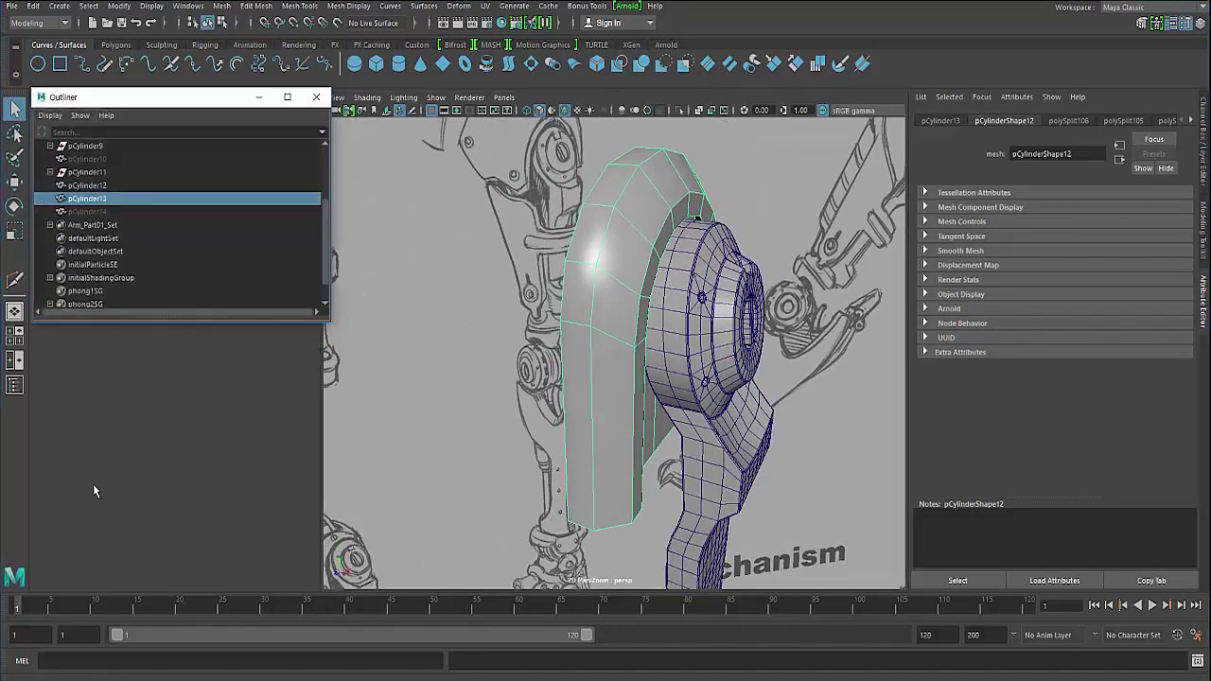
click(88, 212)
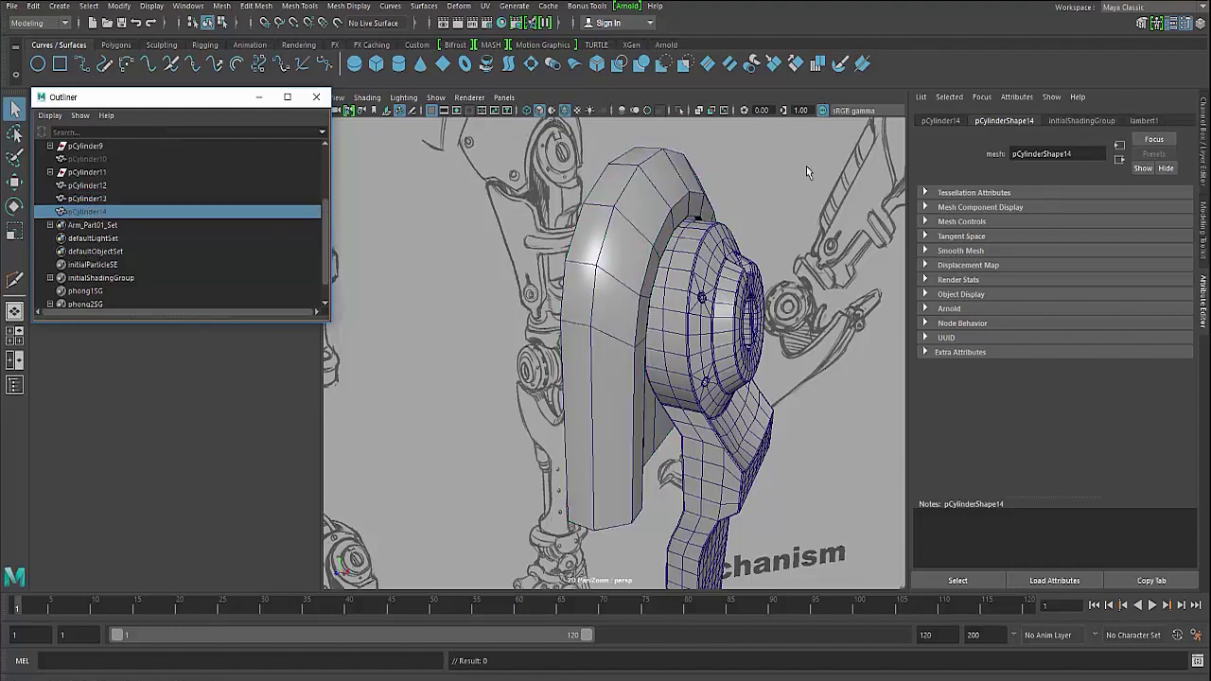
key(shift+h)
alt+drag(806, 170, 464, 304)
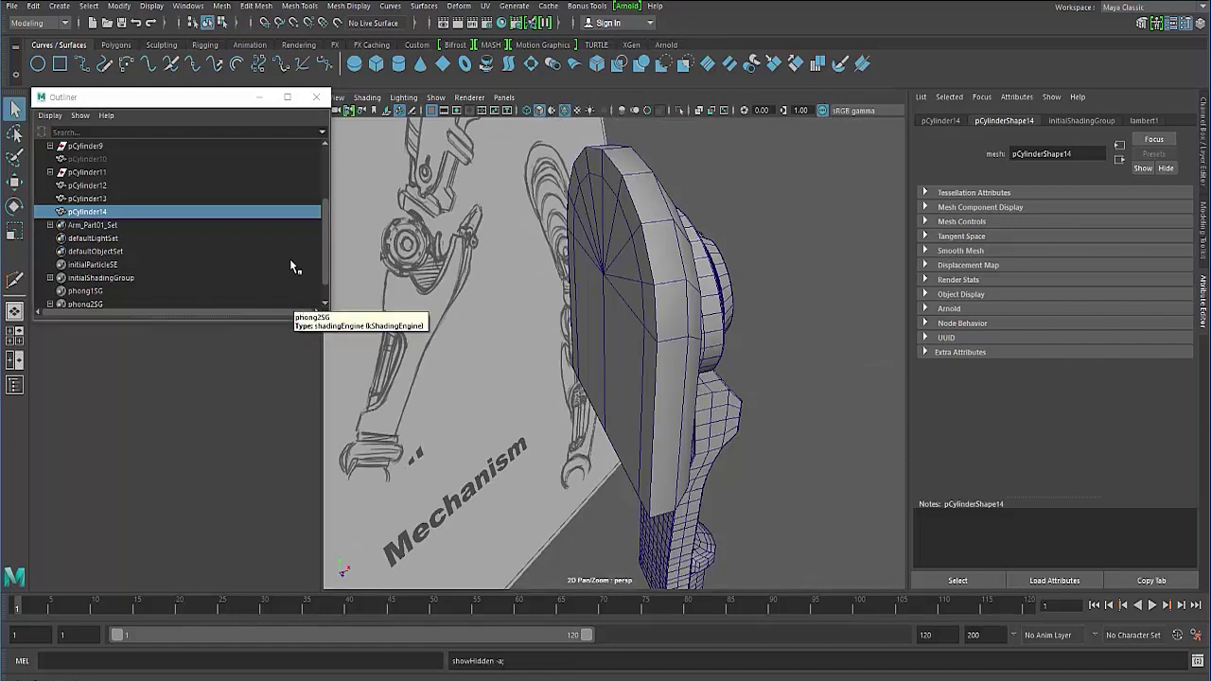
Check the position of pCylinder14 in wireframe display and delete the object
mouse_move(386, 270)
alt+mouse_down()
mouse_move(462, 284)
mouse_move(544, 271)
mouse_move(473, 265)
mouse_move(505, 302)
mouse_move(581, 303)
alt+mouse_up()
key(4)
key(5)
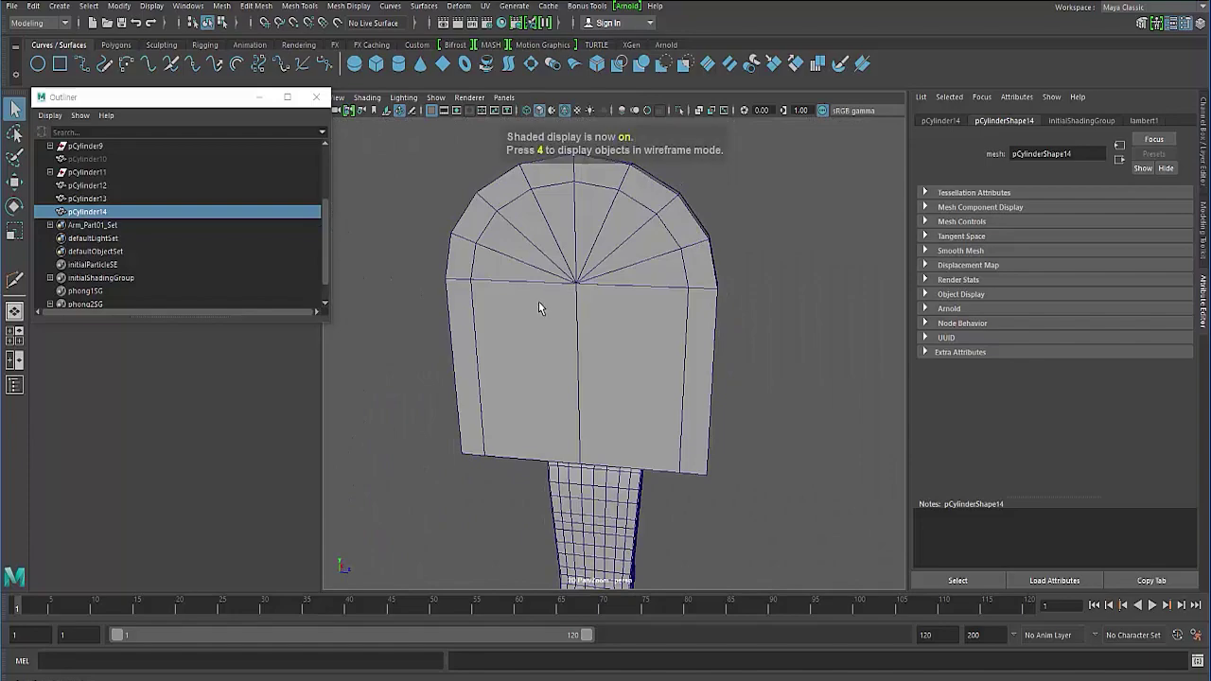
key(4)
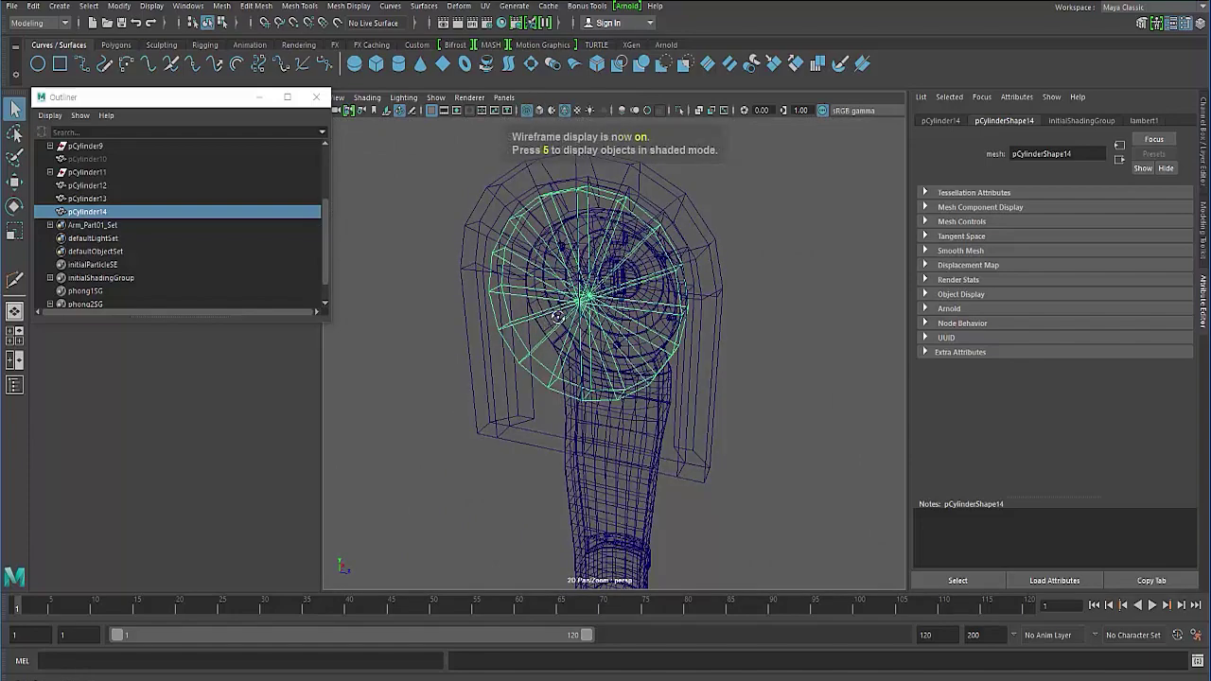
alt+drag(590, 313, 560, 308)
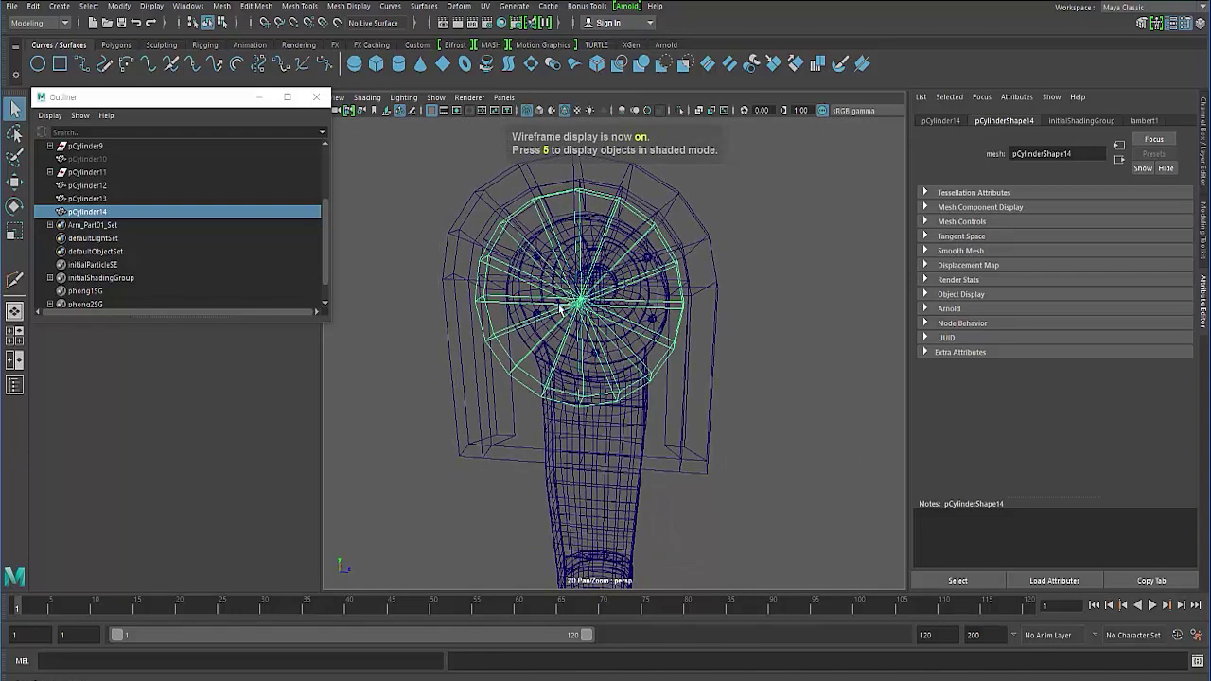
click(112, 215)
key(Delete)
Select all the faces on the flat side of the arch-topped plate facing away from the round joint, checking the selection in wireframe
click(93, 199)
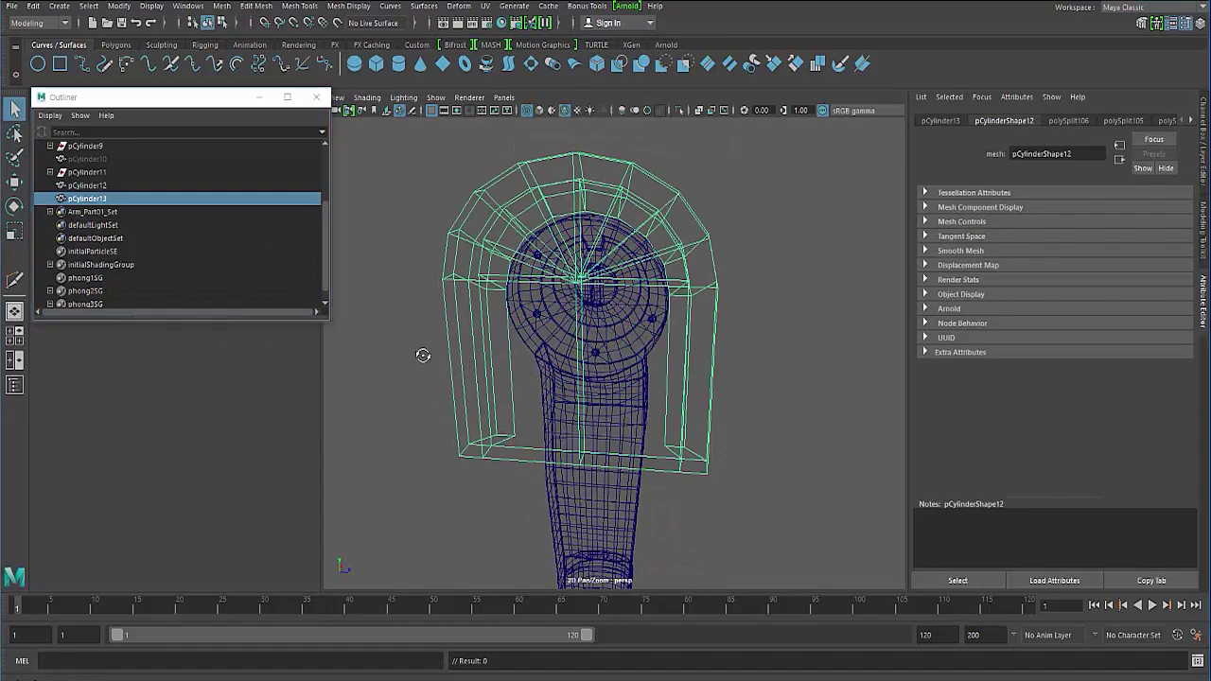
key(5)
mouse_move(529, 365)
alt+mouse_down()
mouse_move(482, 360)
mouse_move(543, 370)
mouse_move(543, 405)
mouse_move(583, 411)
mouse_move(597, 399)
mouse_move(486, 378)
mouse_move(431, 396)
alt+mouse_up()
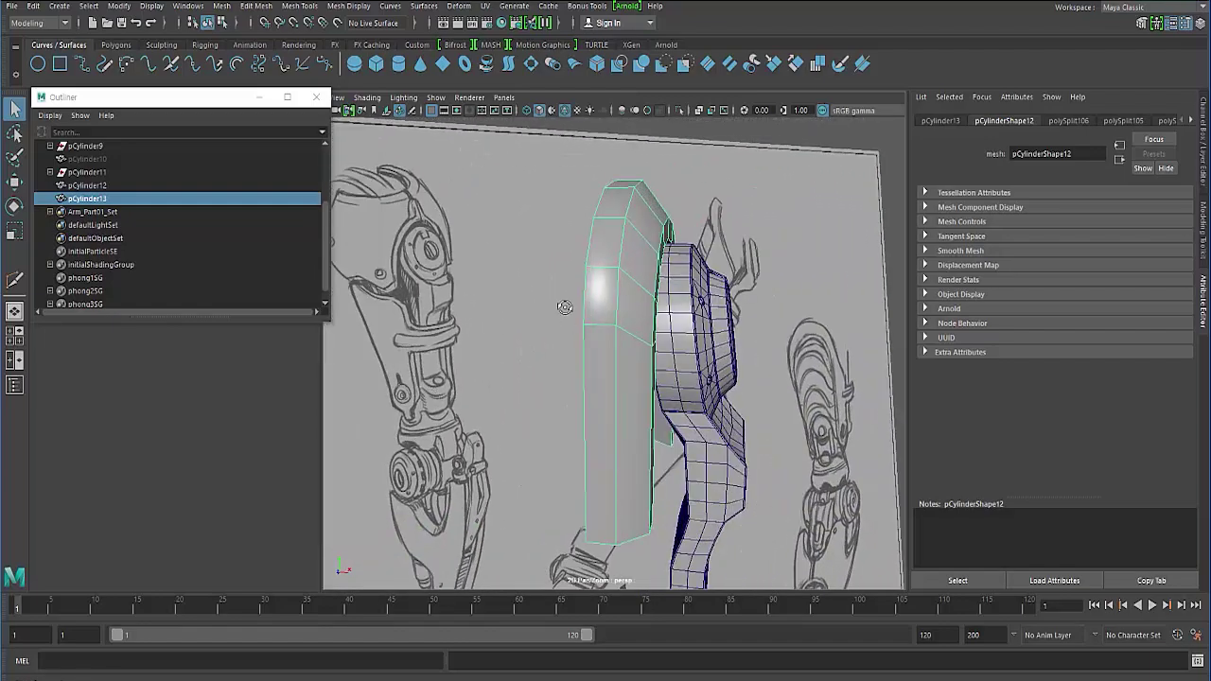
alt+drag(565, 308, 619, 266)
right_drag(616, 264, 616, 299)
alt+drag(615, 299, 522, 276)
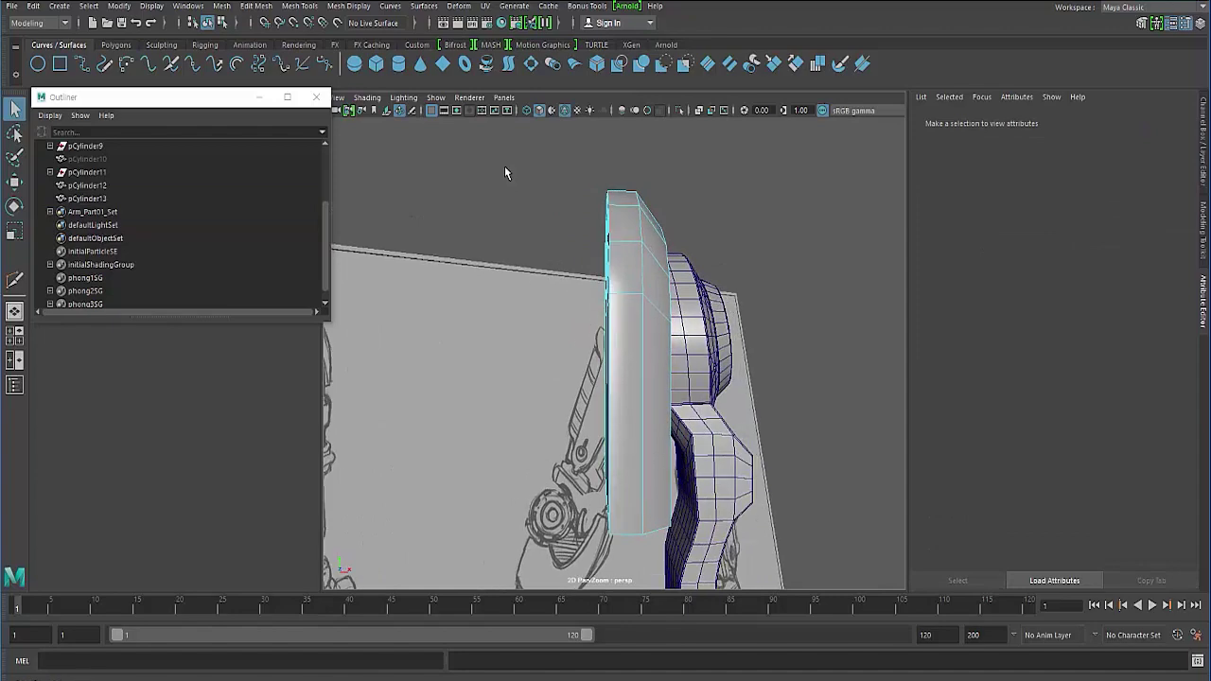
mouse_move(504, 161)
mouse_down()
mouse_move(601, 530)
mouse_move(525, 481)
mouse_move(483, 479)
mouse_move(567, 397)
mouse_move(624, 284)
mouse_up()
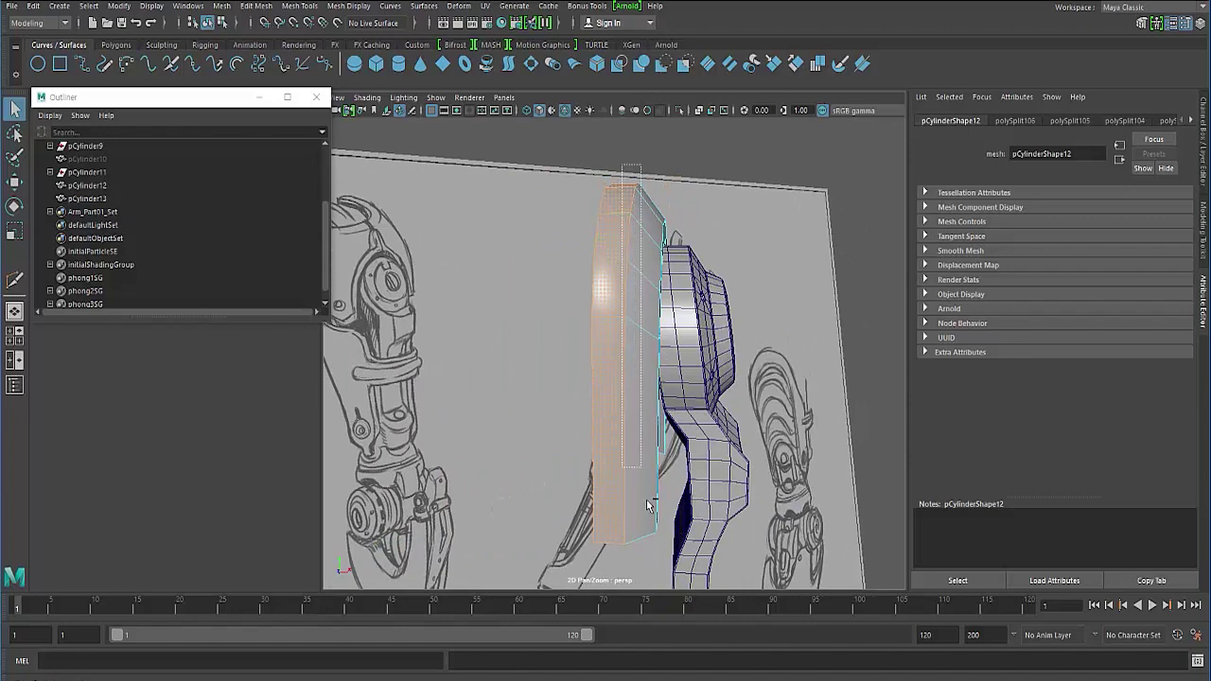
alt+drag(647, 504, 548, 293)
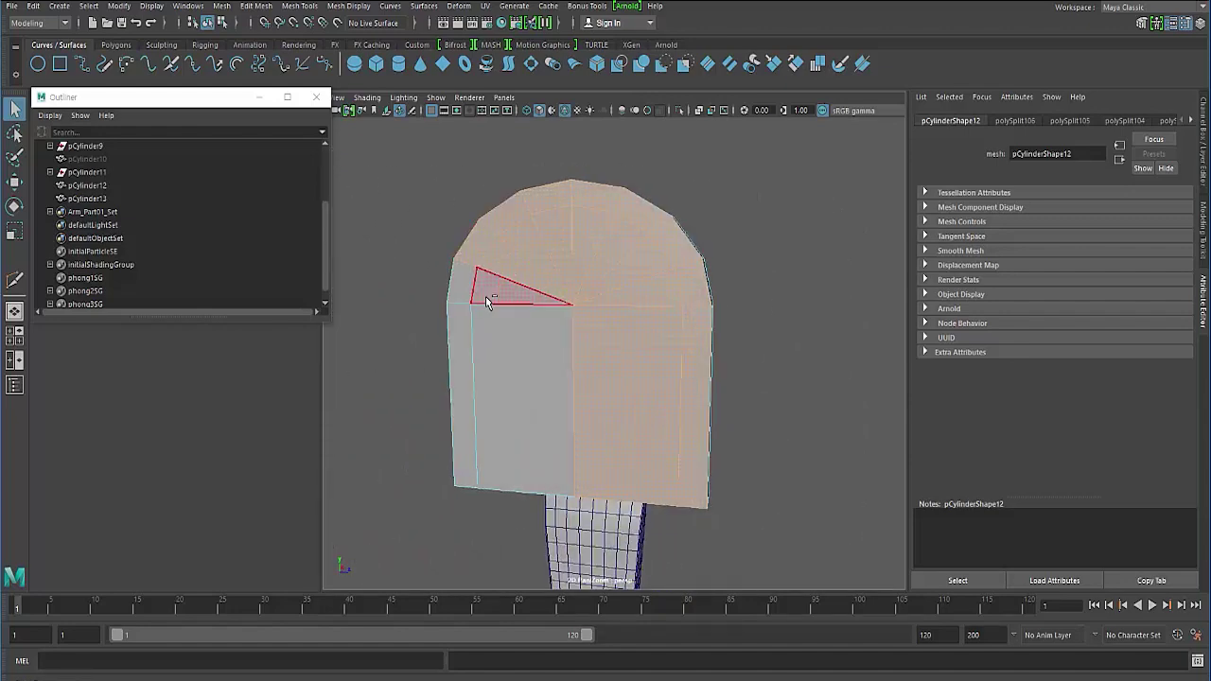
alt+drag(532, 360, 651, 386)
key(4)
alt+drag(540, 405, 384, 419)
key(5)
mouse_move(464, 400)
alt+mouse_down()
mouse_move(476, 331)
mouse_move(401, 229)
alt+mouse_up()
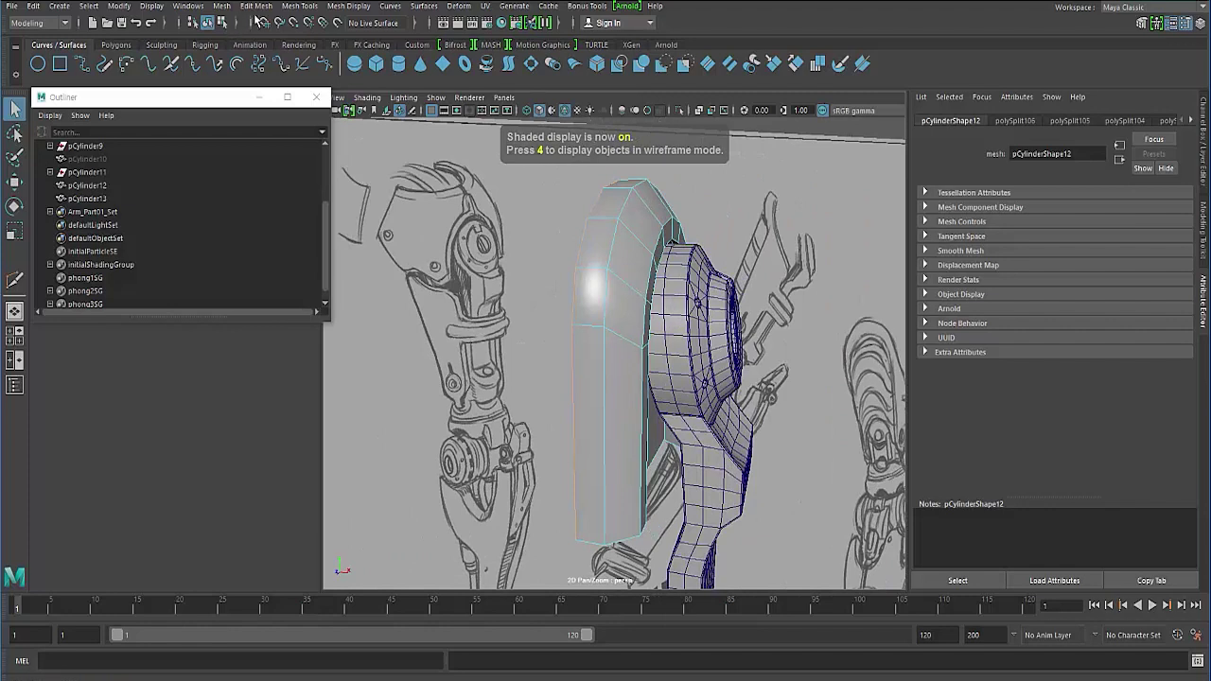
Duplicate the selected flat faces as a separate mesh with zero offset and select the pCylinder13 group
click(257, 7)
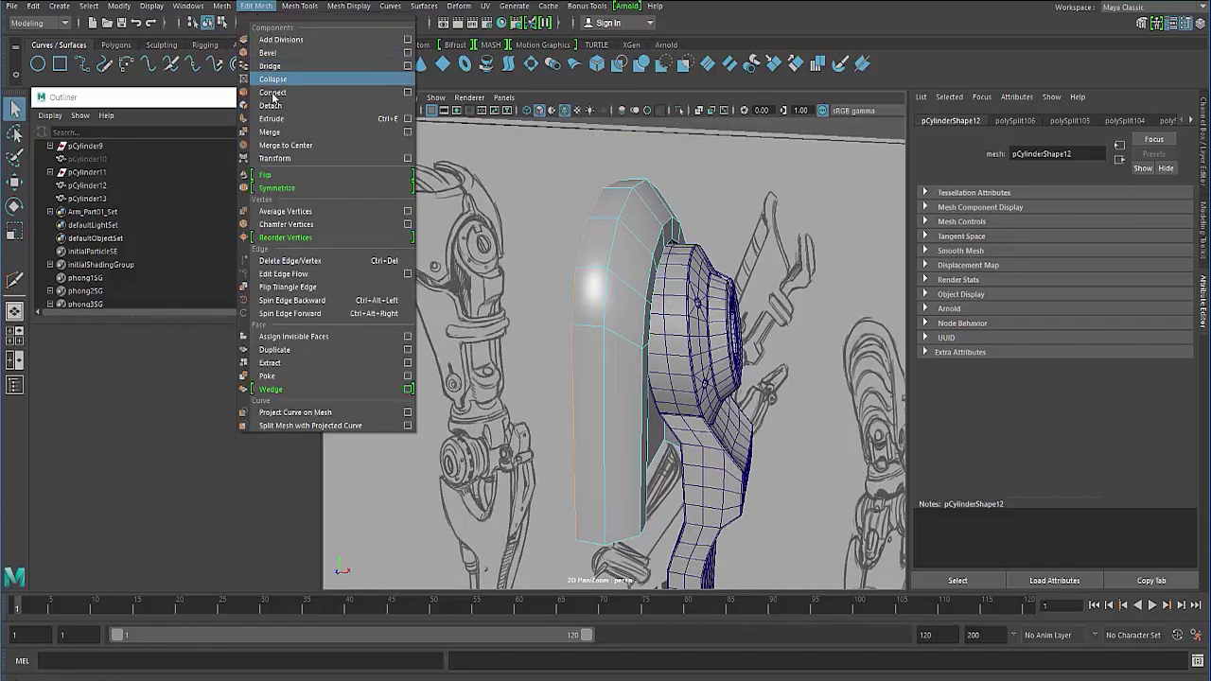
click(219, 6)
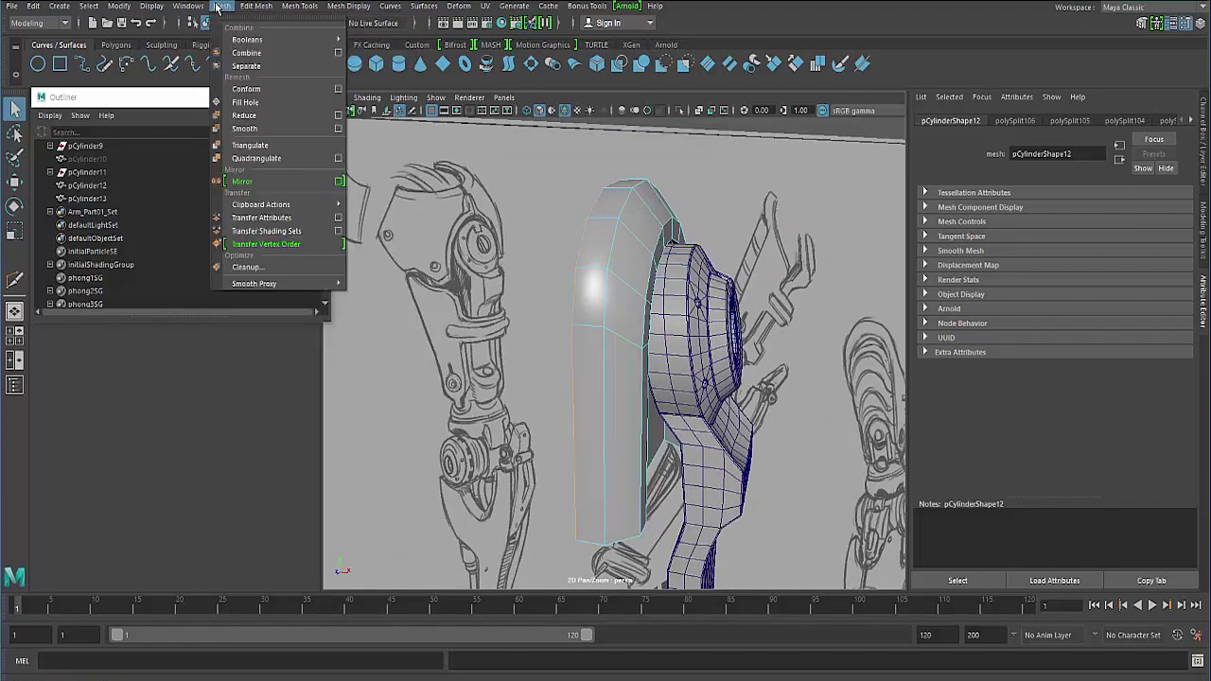
mouse_move(254, 8)
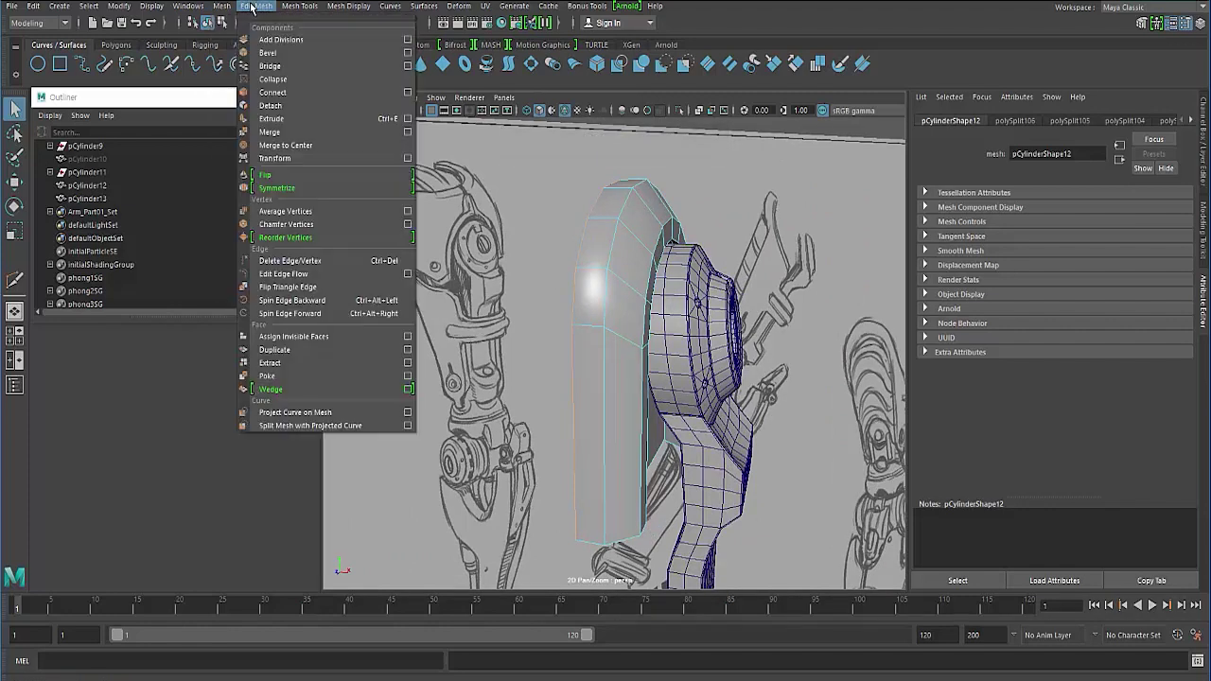
click(301, 350)
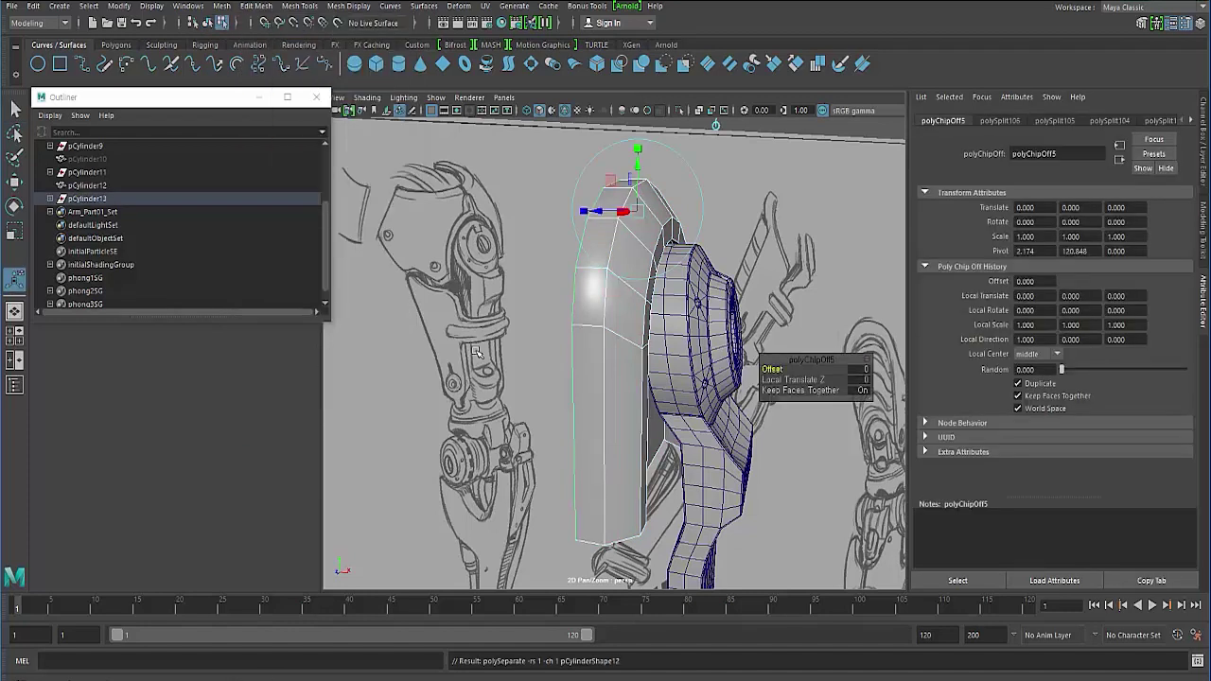
click(90, 199)
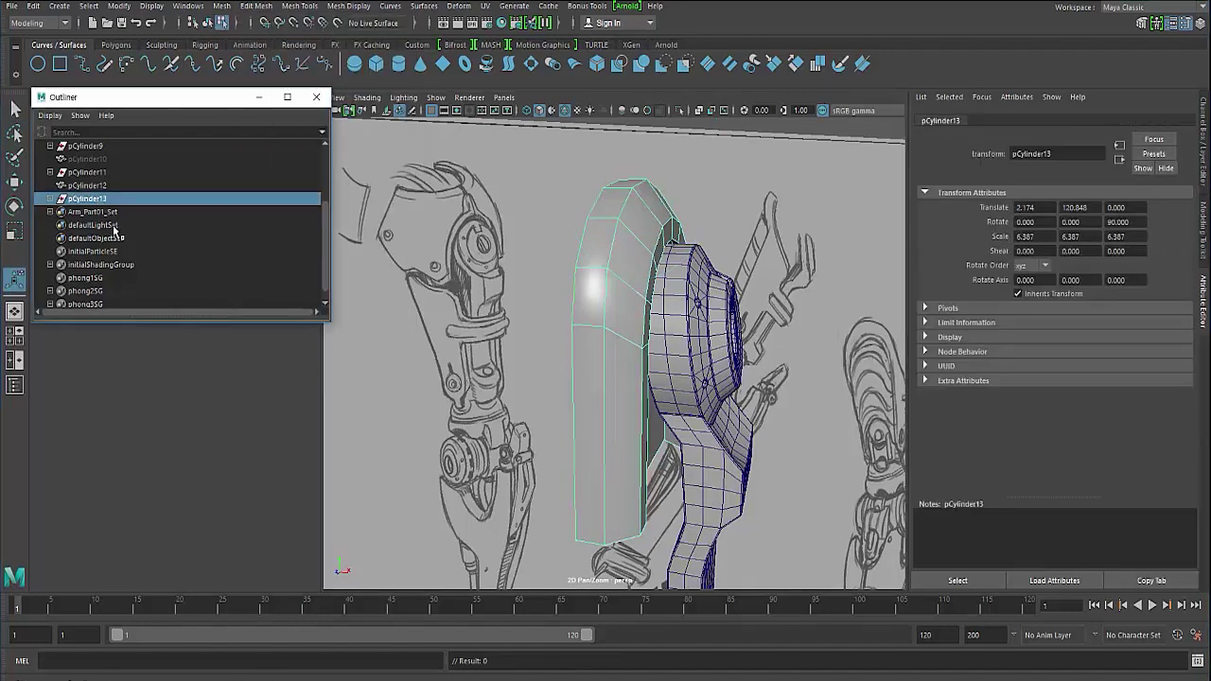
Select the duplicated face panel polySurface10 inside pCylinder13 and move it about 0.029 outward from the plate's flat side
click(50, 199)
click(99, 225)
alt+drag(444, 368, 664, 325)
key(w)
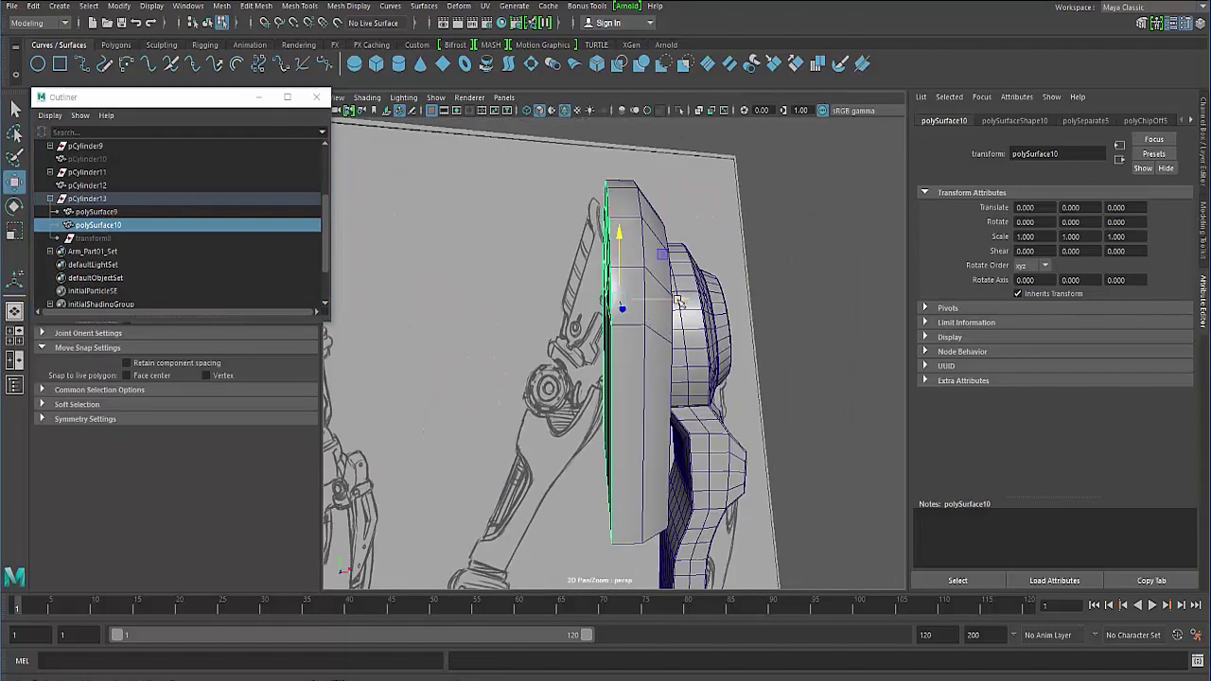
middle_drag(679, 301, 677, 301)
mouse_move(677, 301)
alt+mouse_down()
mouse_move(513, 299)
mouse_move(598, 316)
mouse_move(567, 284)
mouse_move(576, 319)
alt+mouse_up()
mouse_move(532, 339)
alt+mouse_down()
mouse_move(495, 350)
mouse_move(419, 338)
mouse_move(386, 301)
alt+mouse_up()
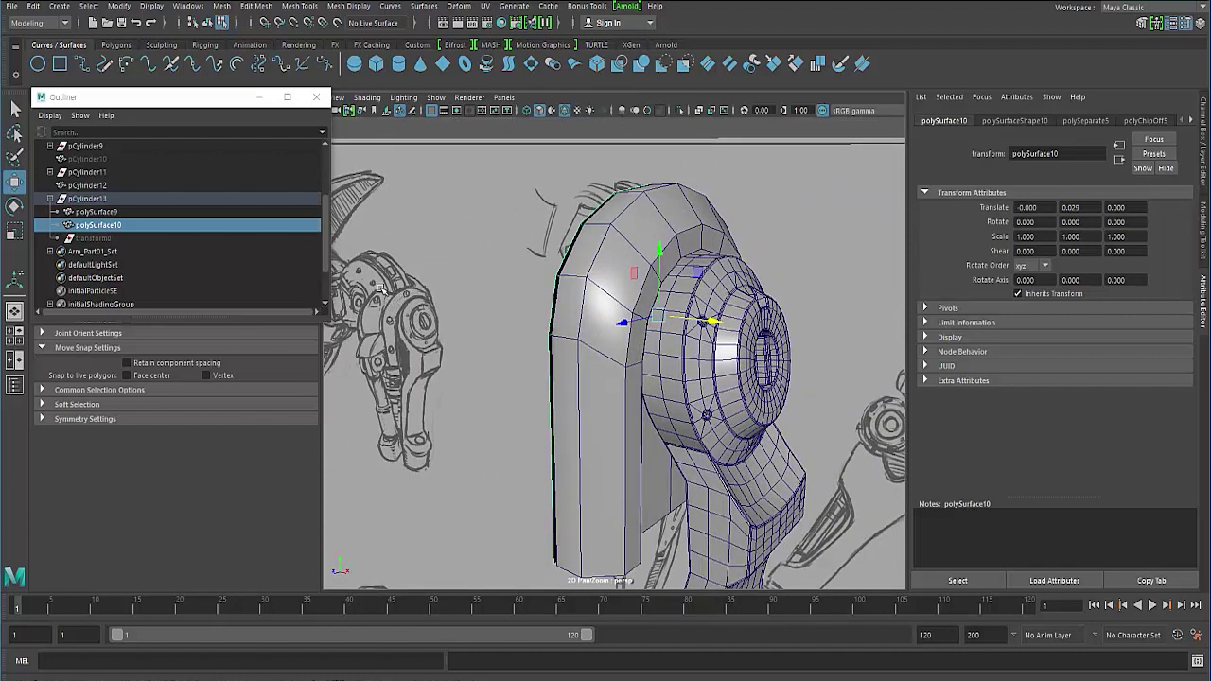
alt+drag(428, 298, 393, 343)
scroll(615, 353, up, 3)
scroll(649, 378, up, 2)
scroll(552, 354, down, 3)
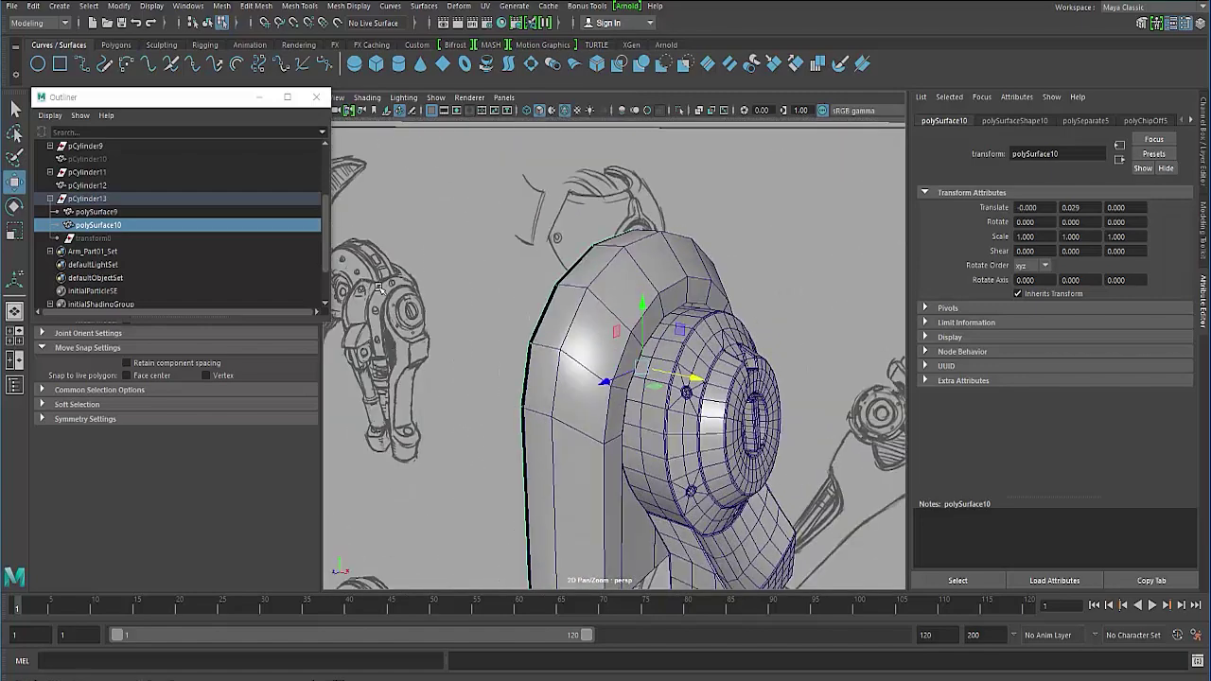
Delete the six slanted radial edges inside the panel's arch, keeping the vertical centre edge and the horizontal edge
alt+drag(537, 299, 708, 286)
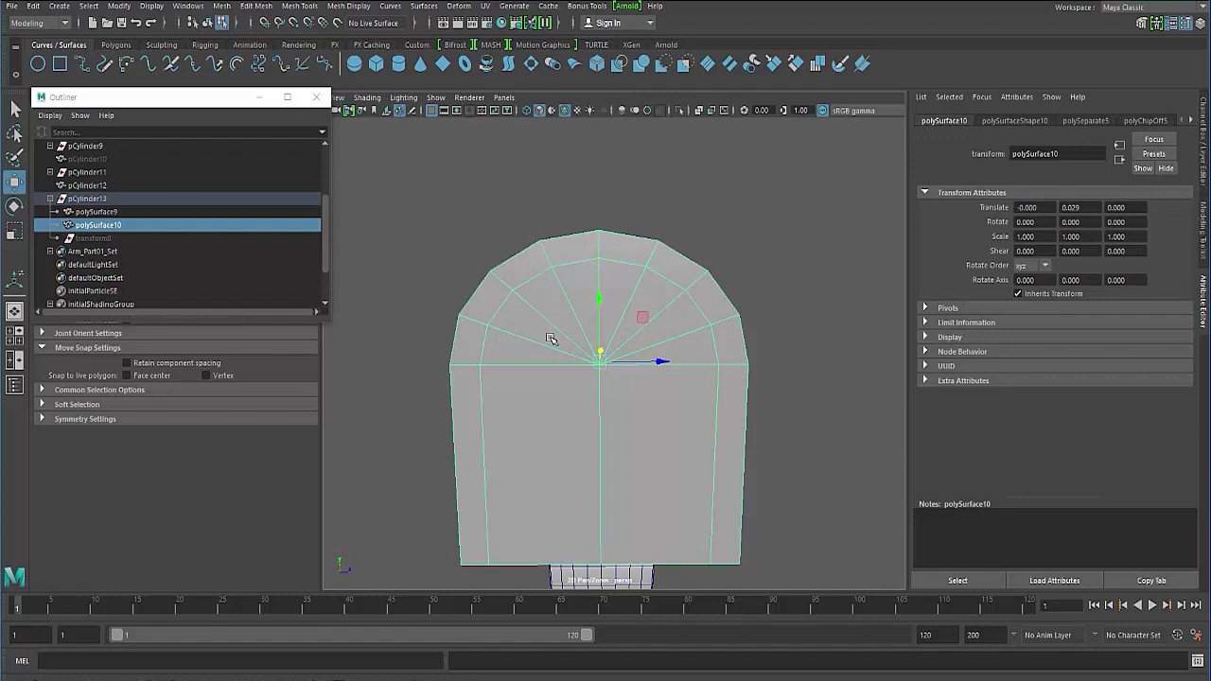
alt+drag(552, 341, 550, 370)
scroll(549, 370, up, 2)
scroll(550, 370, up, 2)
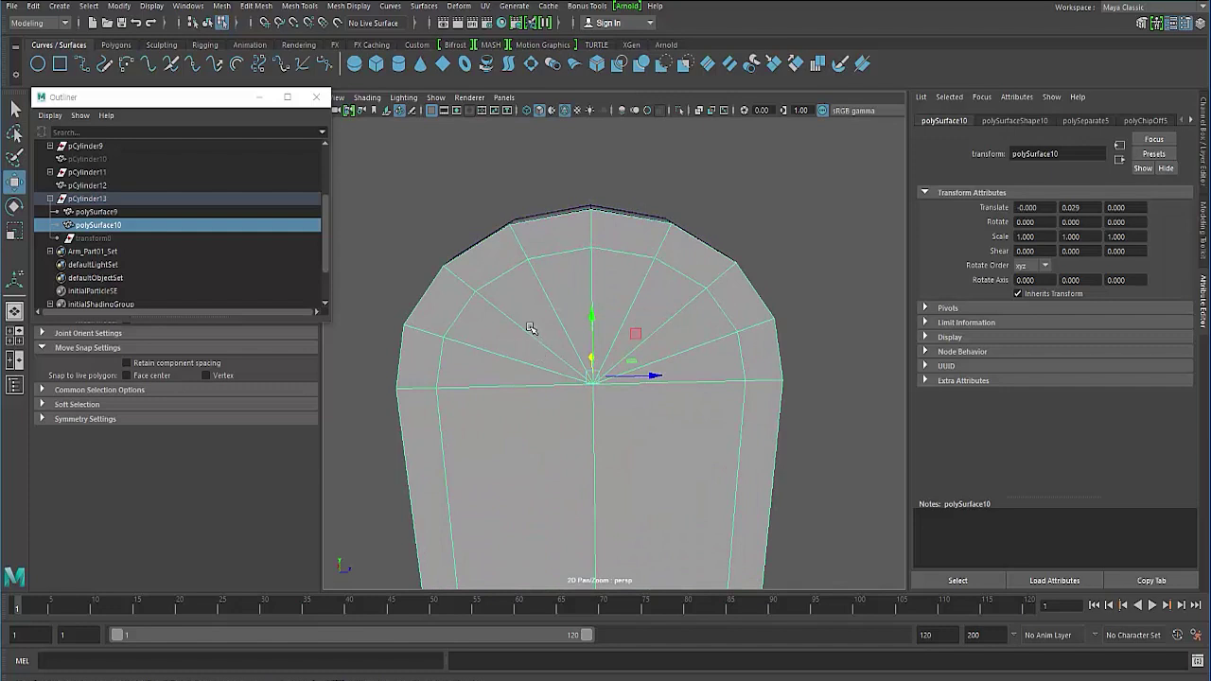
right_drag(519, 329, 521, 284)
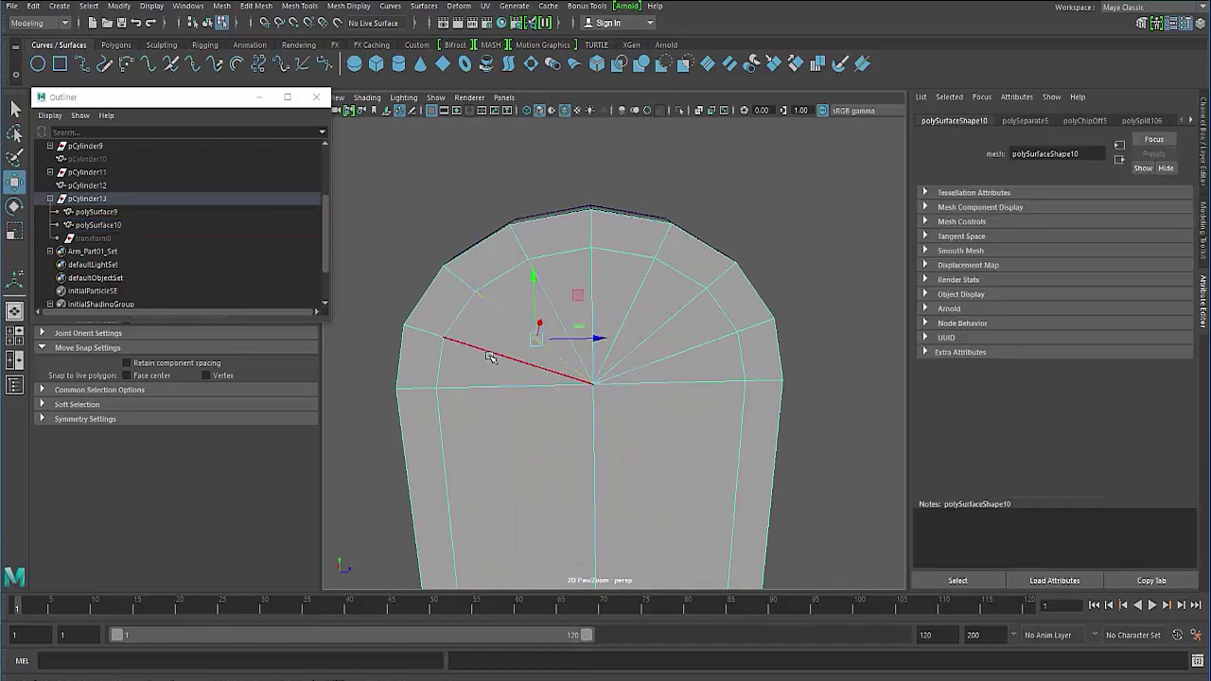
click(492, 354)
key(Delete)
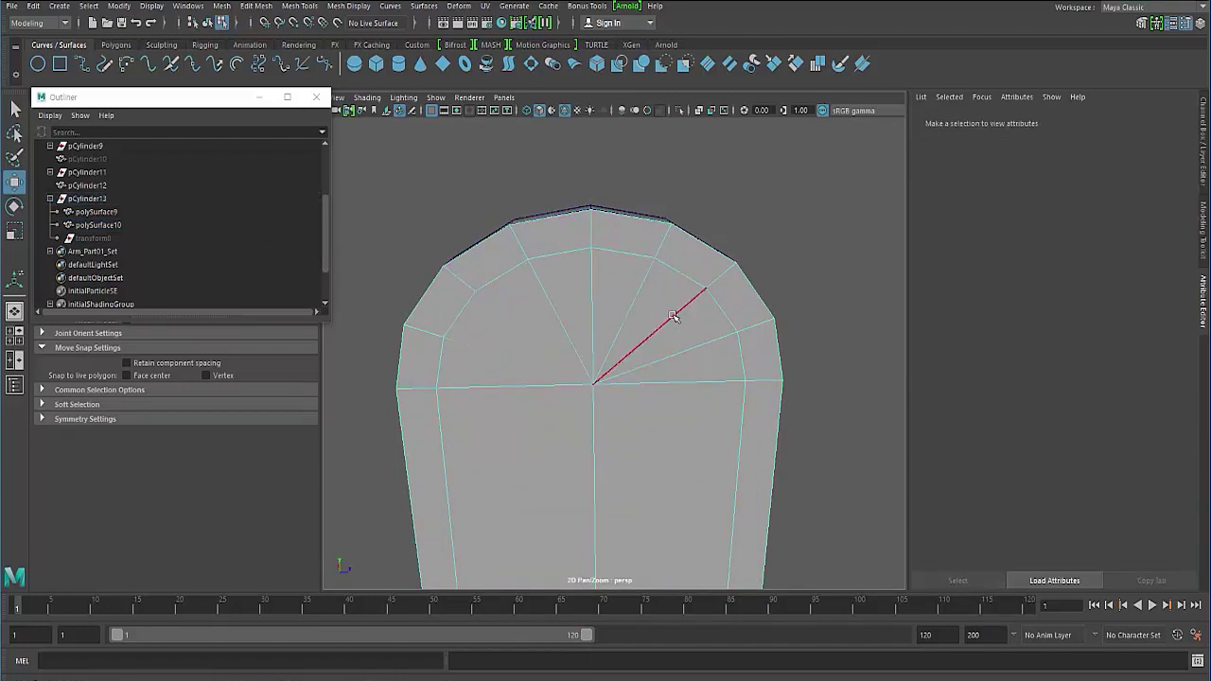
click(677, 317)
key(Delete)
click(704, 345)
key(Delete)
click(560, 315)
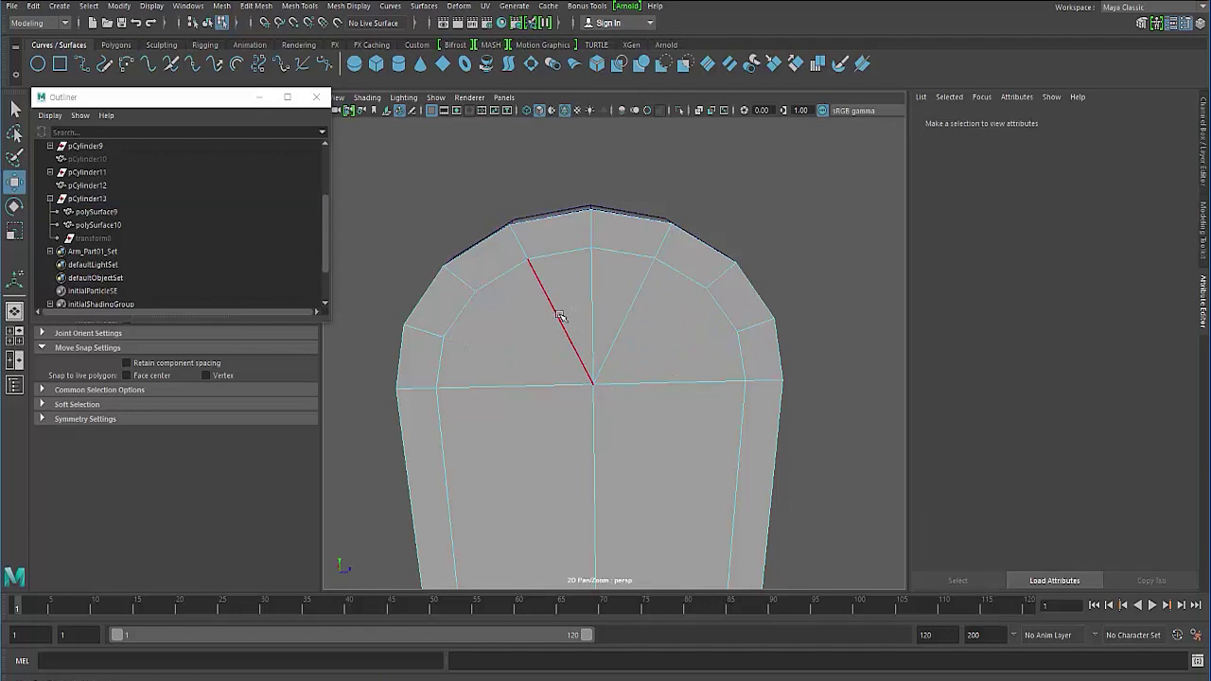
key(Delete)
click(630, 318)
key(Delete)
Cut a vertical edge left of the panel's centre line, from the inner arch vertex through the horizontal edge to the bottom edge
alt+middle_drag(490, 439, 461, 399)
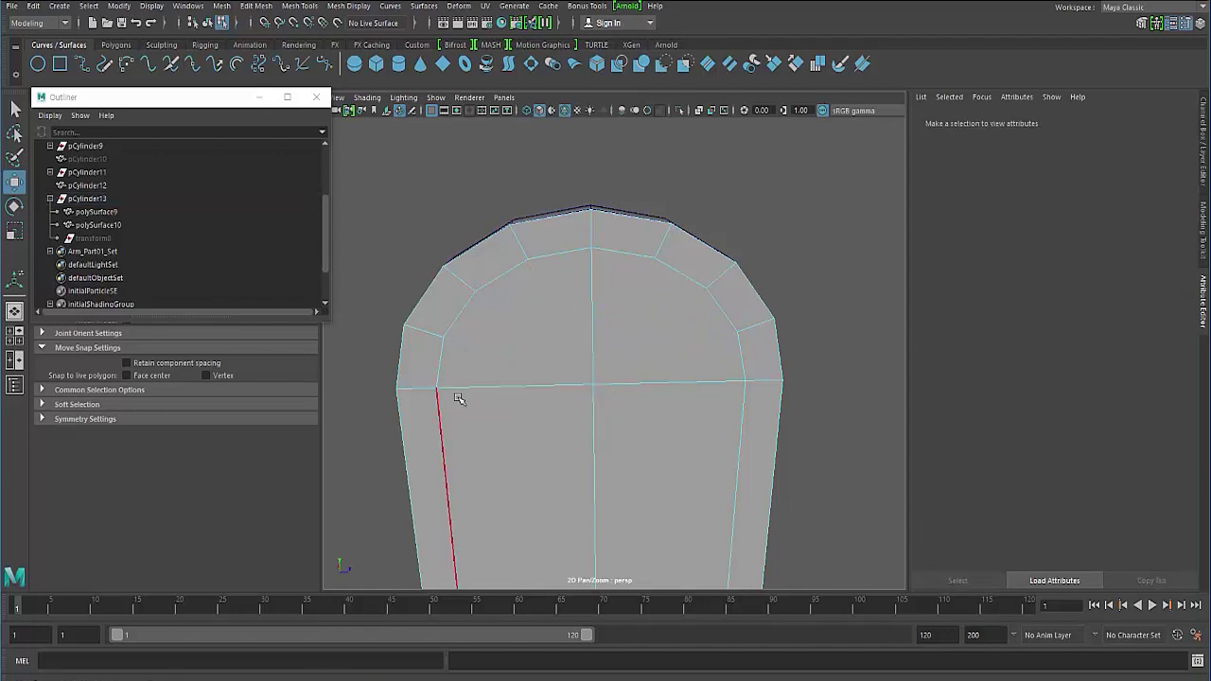
shift+right_drag(526, 345, 500, 290)
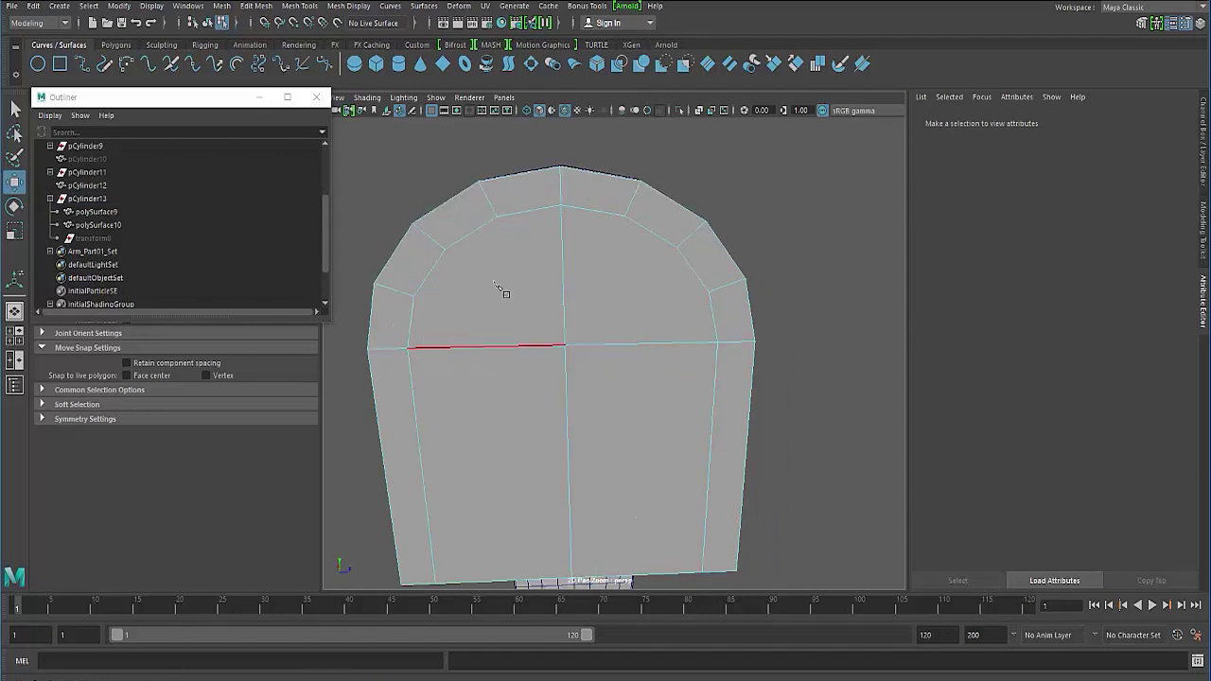
click(497, 218)
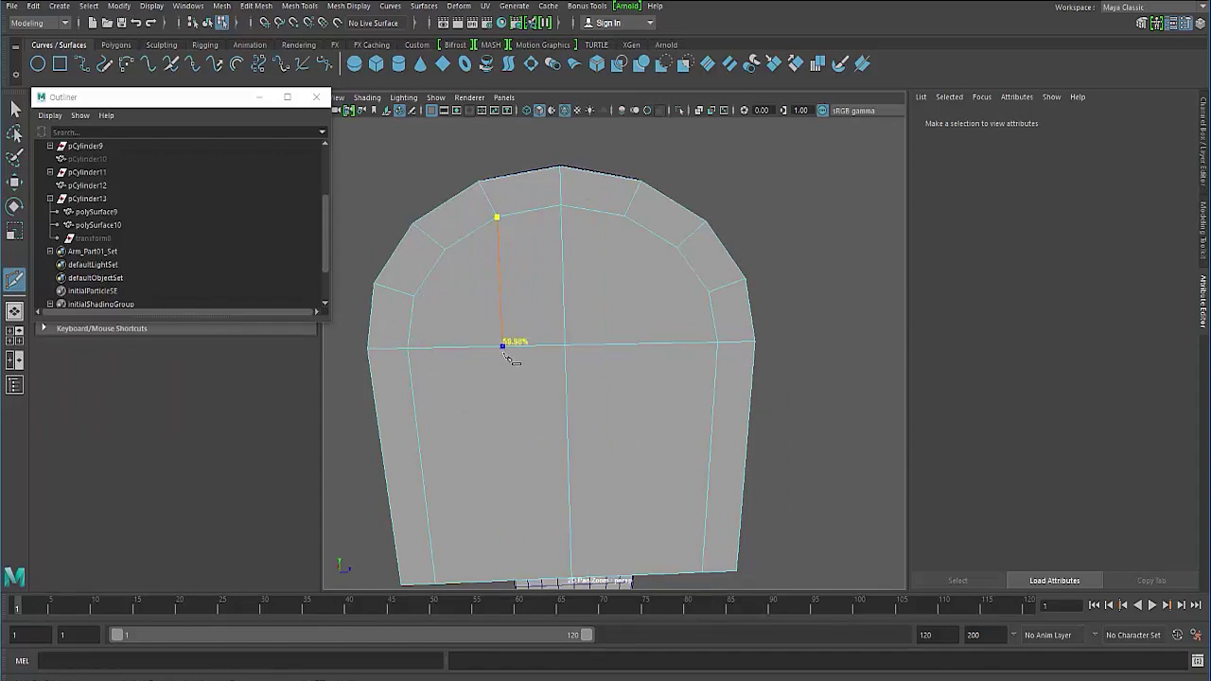
click(503, 351)
alt+drag(460, 372, 485, 475)
click(508, 534)
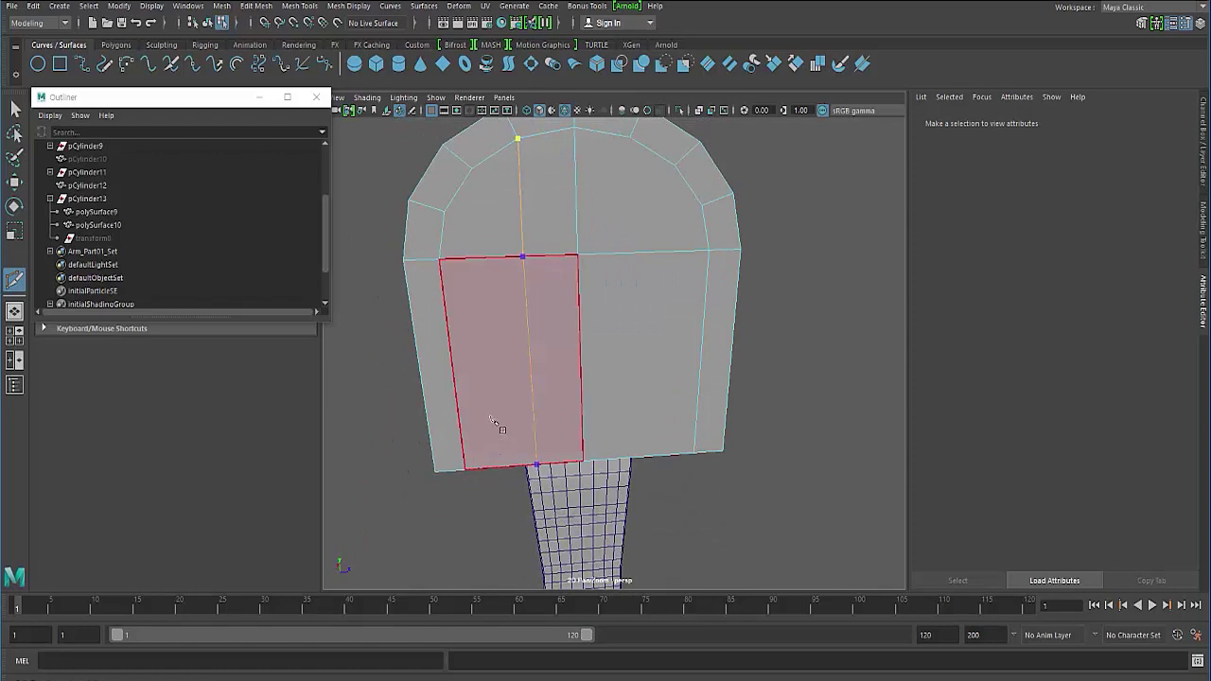
right_click(532, 318)
Cut a matching vertical edge right of the panel's centre line, from the inner arch vertex through the horizontal edge to the bottom edge
click(629, 138)
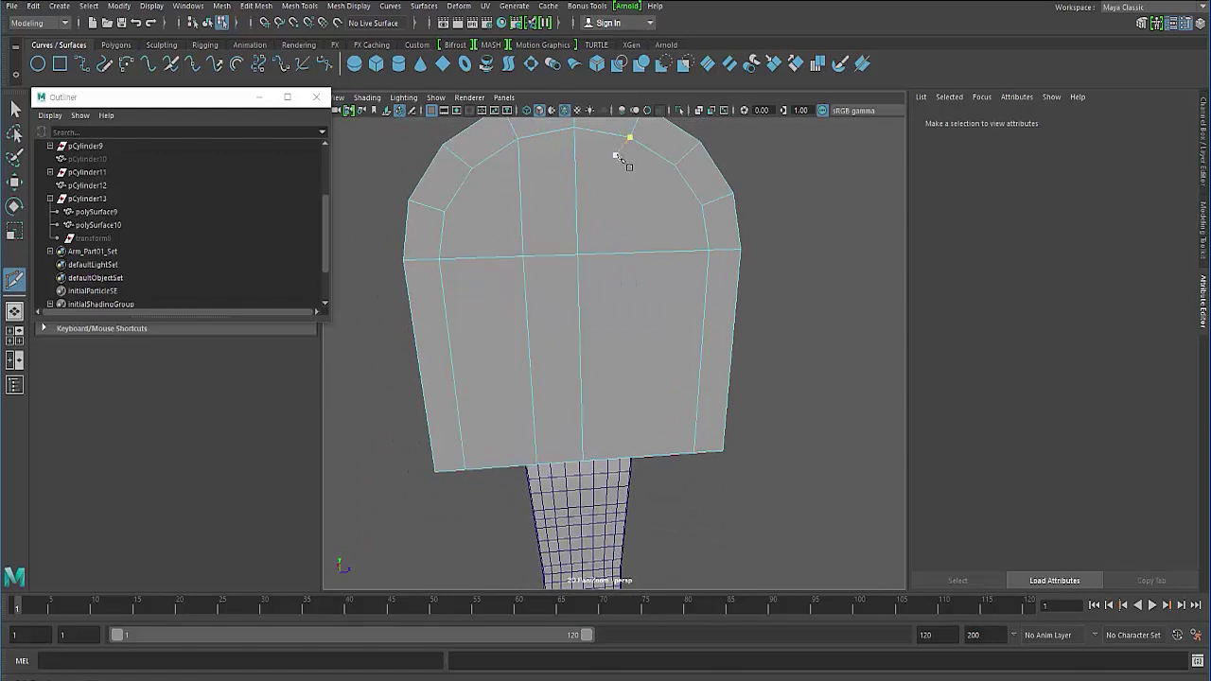
click(636, 260)
alt+drag(608, 356, 590, 400)
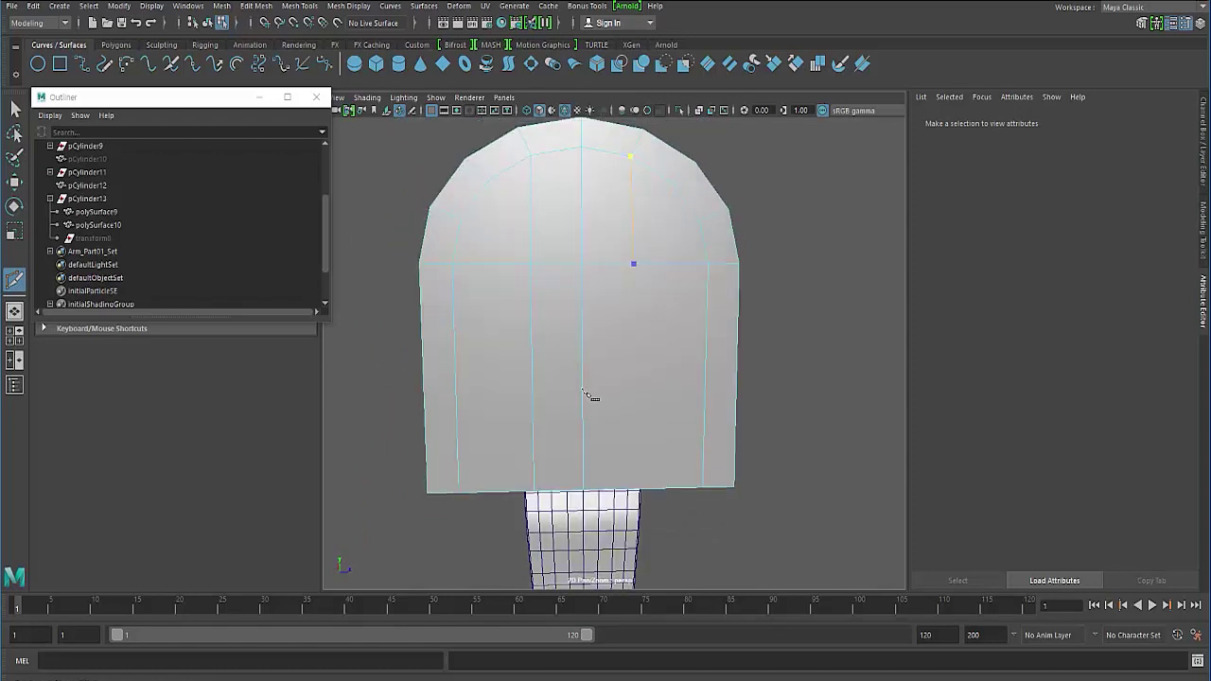
click(635, 491)
right_click(449, 311)
click(15, 109)
Align the left cut's vertex on the horizontal edge sideways with the inner arch vertex above it using vertex snapping
right_drag(525, 300, 477, 301)
click(529, 263)
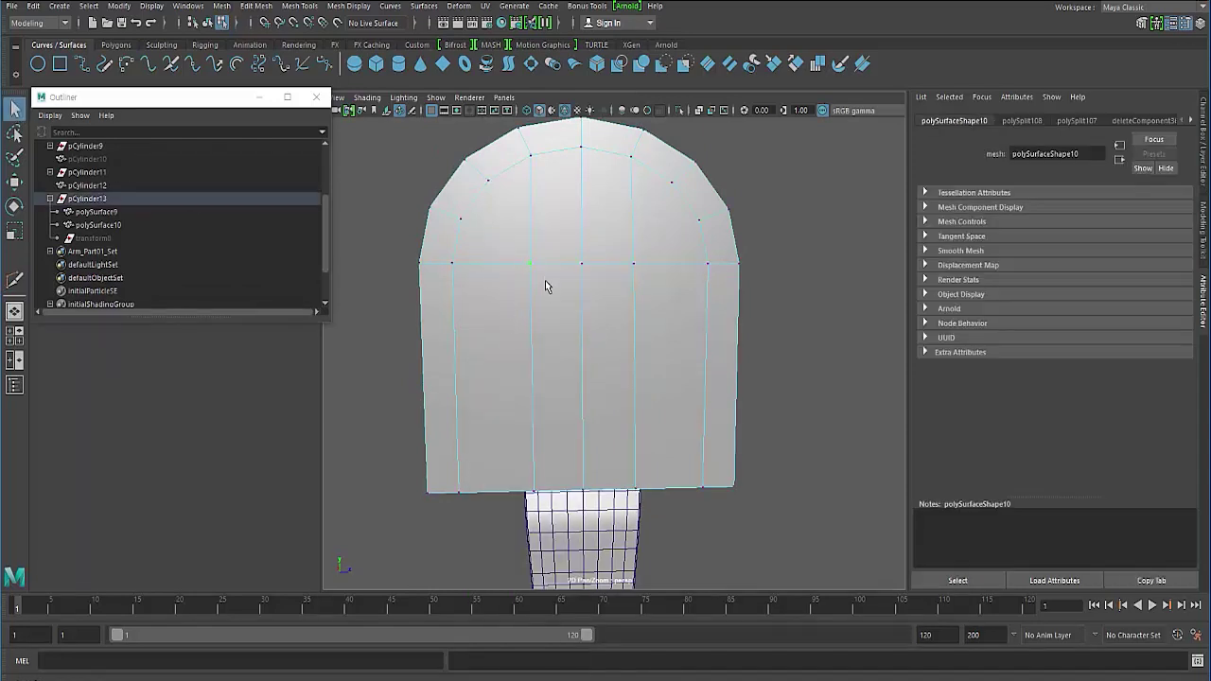
key(w)
alt+drag(541, 291, 527, 351)
alt+middle_drag(527, 351, 523, 419)
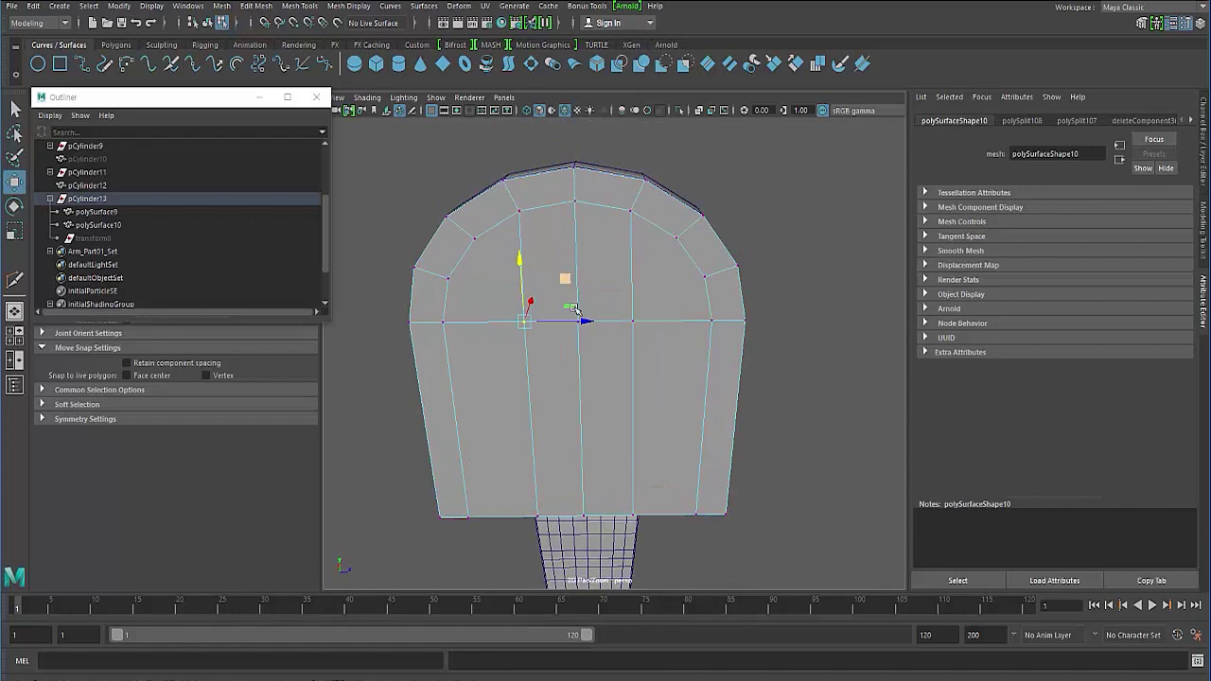
drag(554, 321, 571, 350)
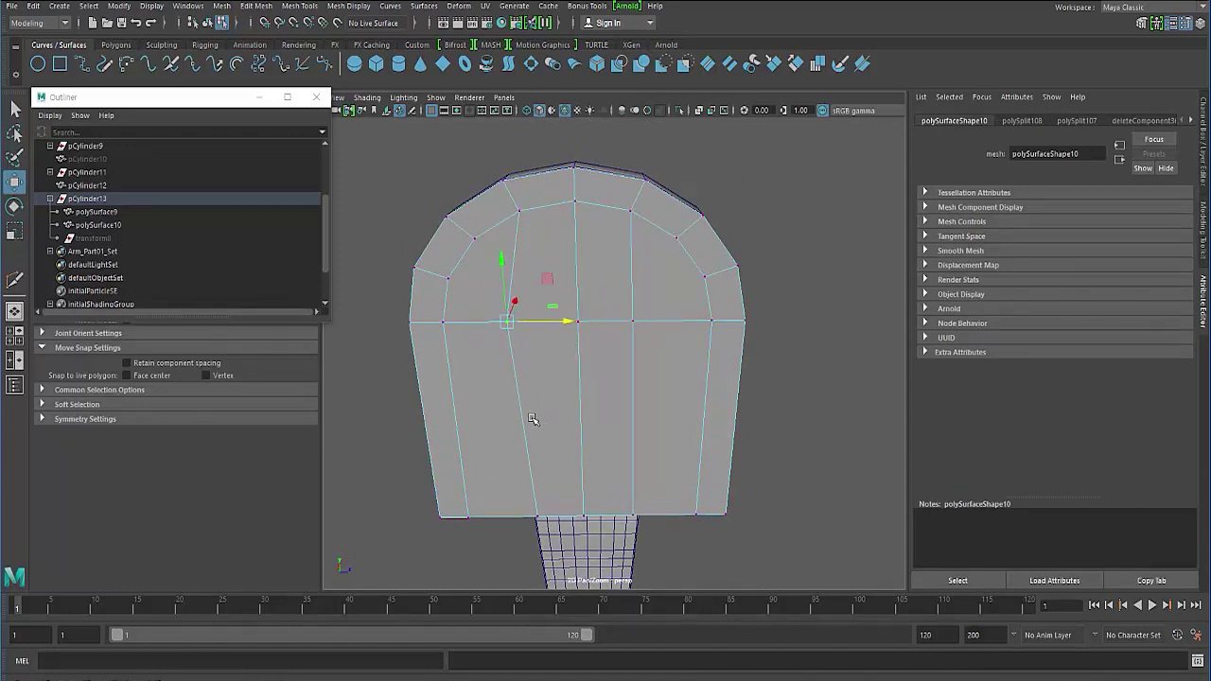
key(v)
middle_drag(529, 220, 521, 217)
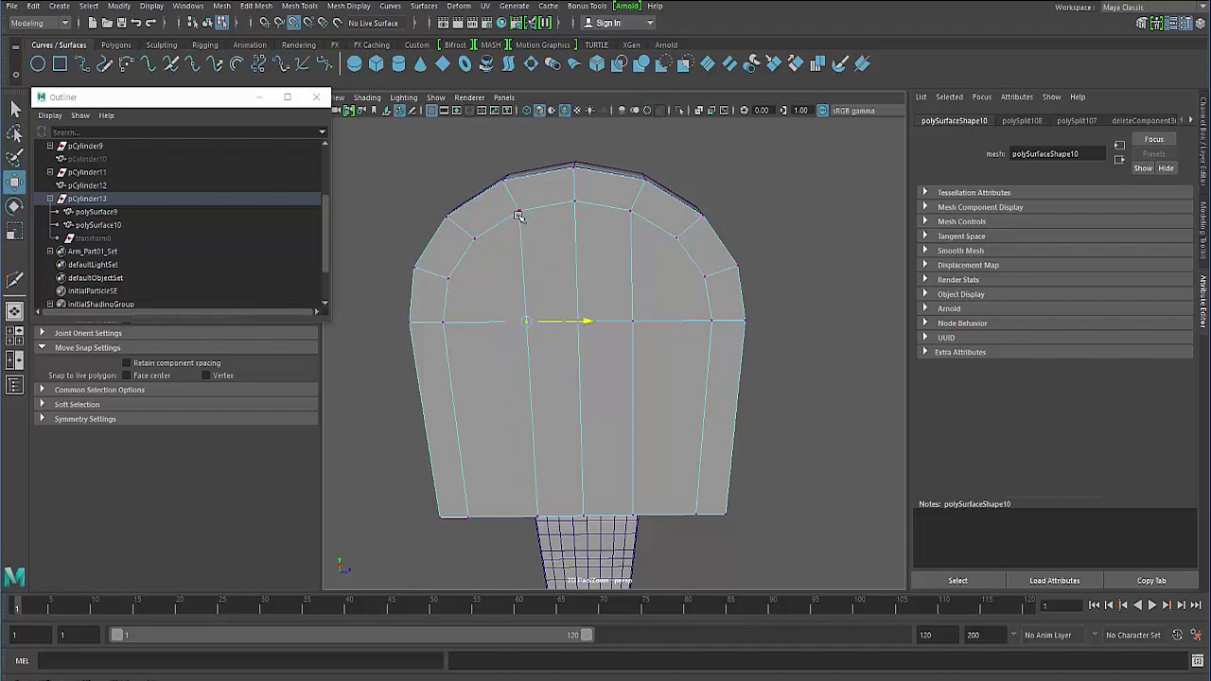
Snap the left cut's bottom vertex sideways into line with its vertex on the horizontal edge
click(537, 516)
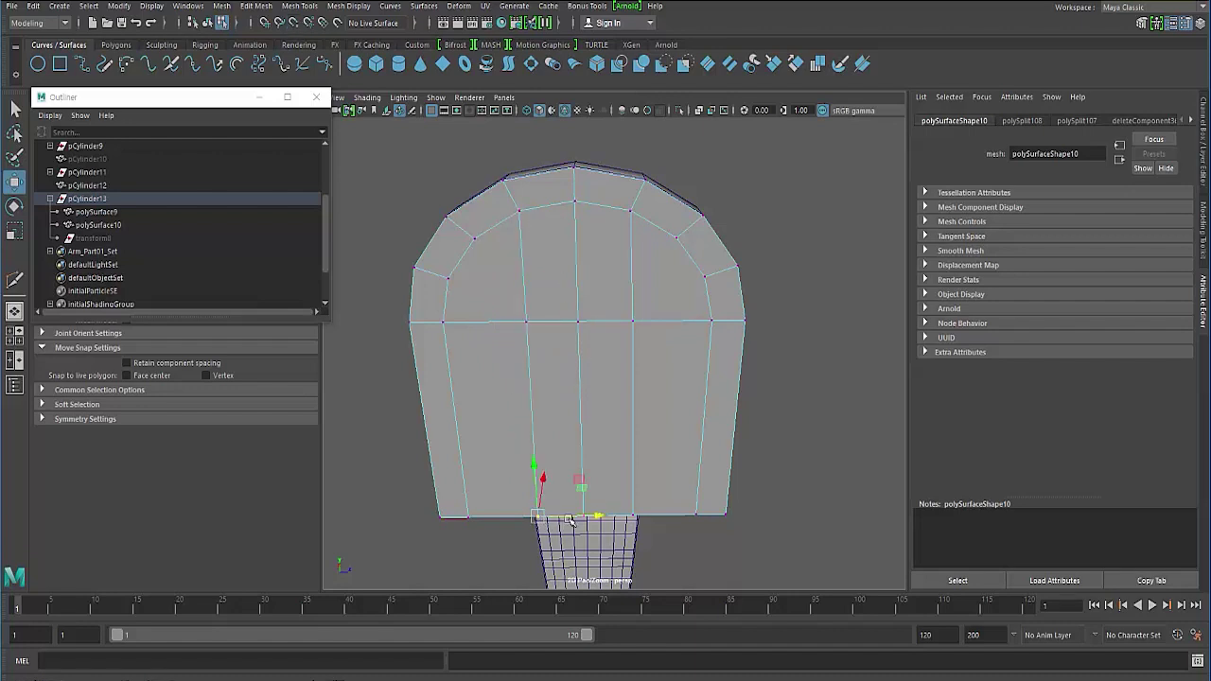
drag(596, 515, 576, 512)
key(v)
mouse_move(525, 321)
middle_down()
mouse_move(538, 348)
mouse_move(528, 331)
middle_up()
drag(570, 512, 577, 511)
key(v)
mouse_move(527, 321)
middle_down()
mouse_move(537, 332)
mouse_move(531, 323)
middle_up()
In wireframe display, snap the right cut's middle and bottom vertices sideways into line with the inner arch vertex above
alt+drag(463, 387, 695, 326)
key(4)
key(v)
middle_click(634, 218)
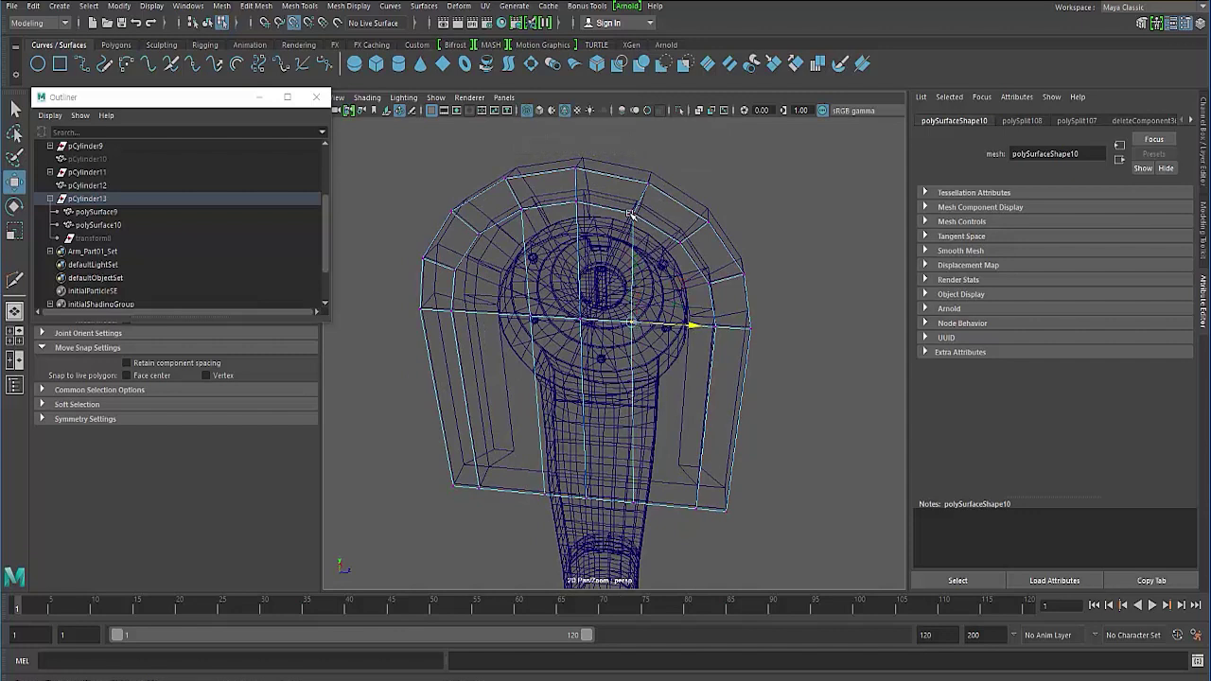
click(641, 523)
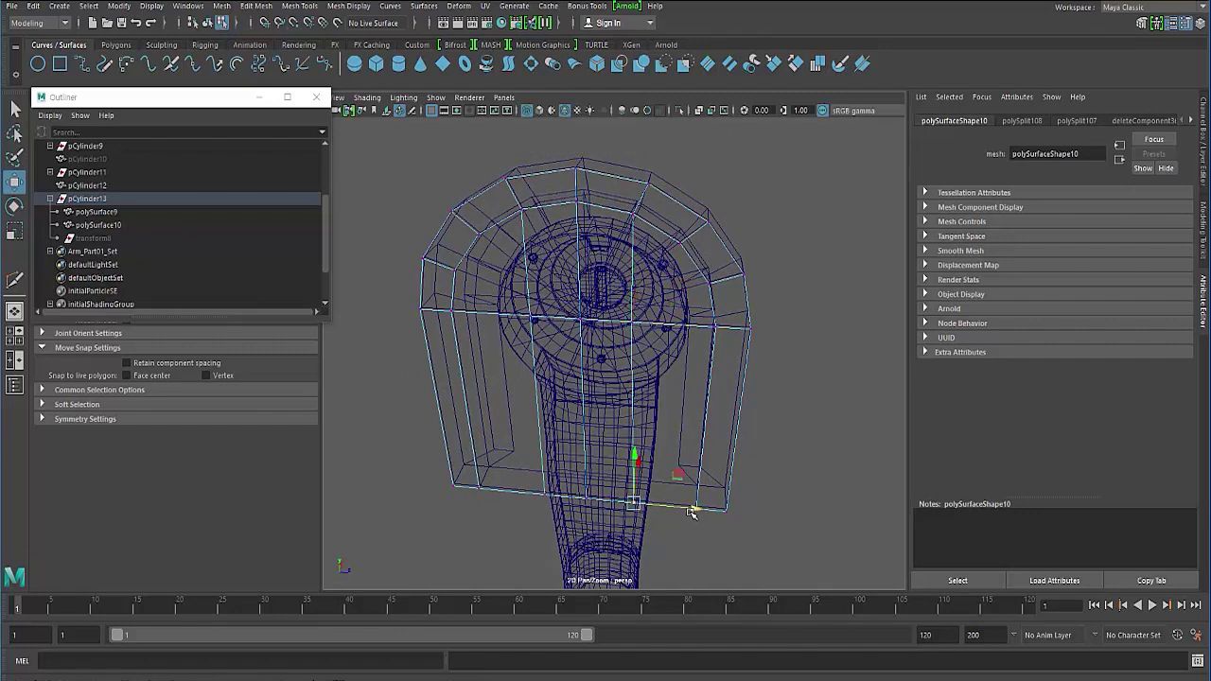
drag(692, 509, 702, 510)
key(v)
middle_click(630, 323)
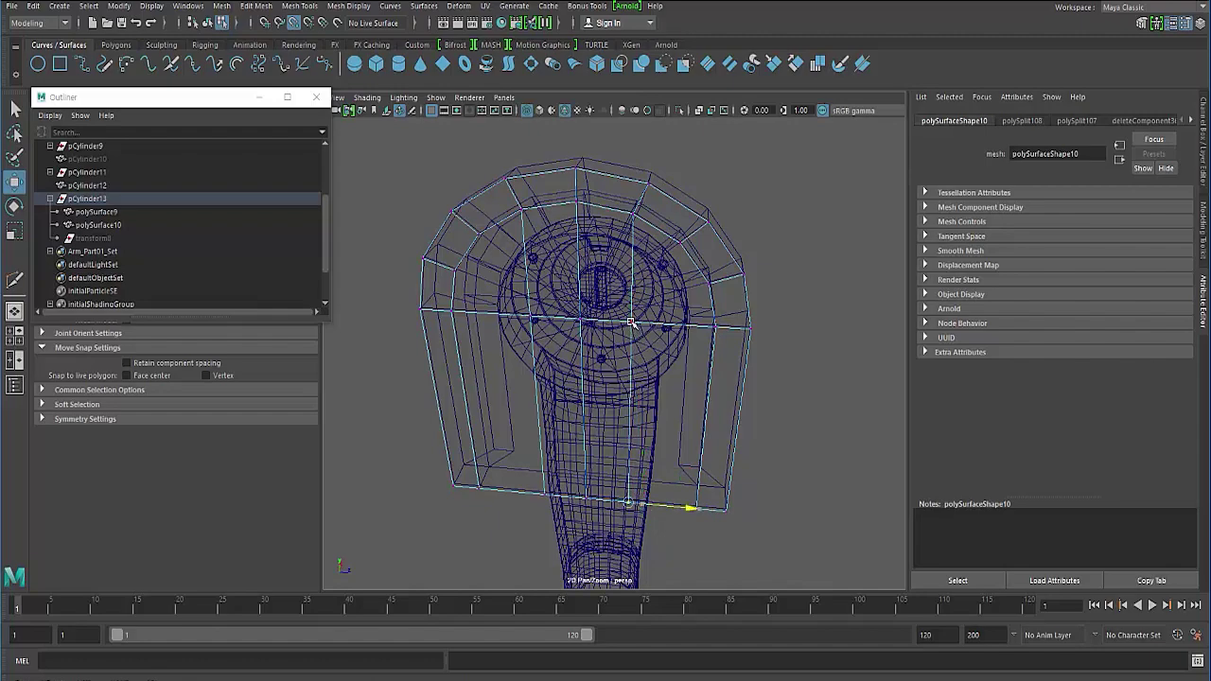
click(393, 396)
Return to shaded display and delete the four central faces in the panel's upper arch between the two vertical cuts
alt+drag(463, 419, 518, 320)
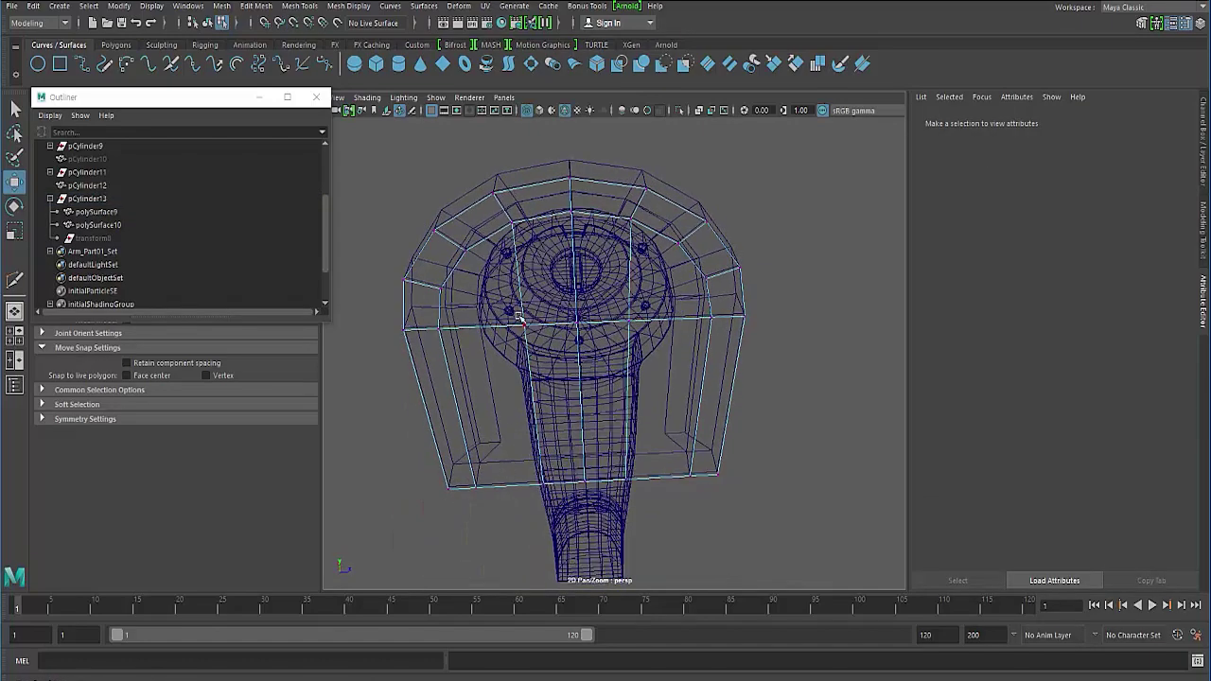
mouse_move(543, 410)
alt+mouse_down()
mouse_move(553, 348)
mouse_move(540, 373)
mouse_move(567, 398)
mouse_move(568, 370)
alt+mouse_up()
key(5)
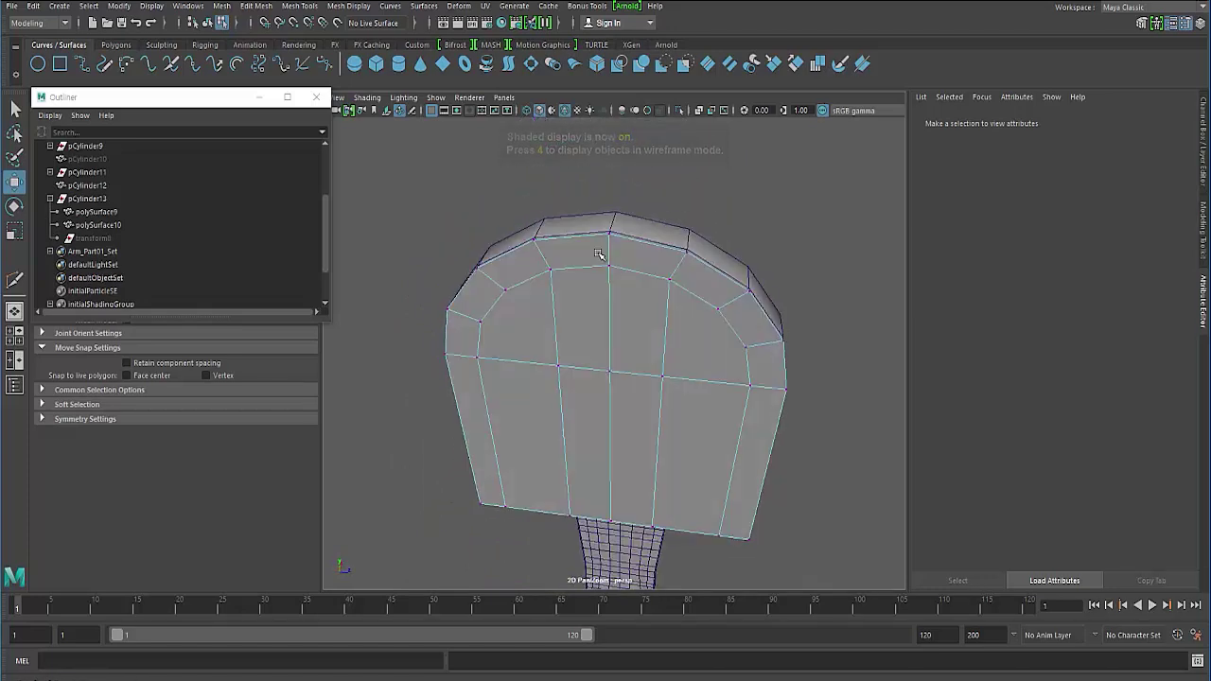
right_drag(598, 253, 600, 283)
click(574, 248)
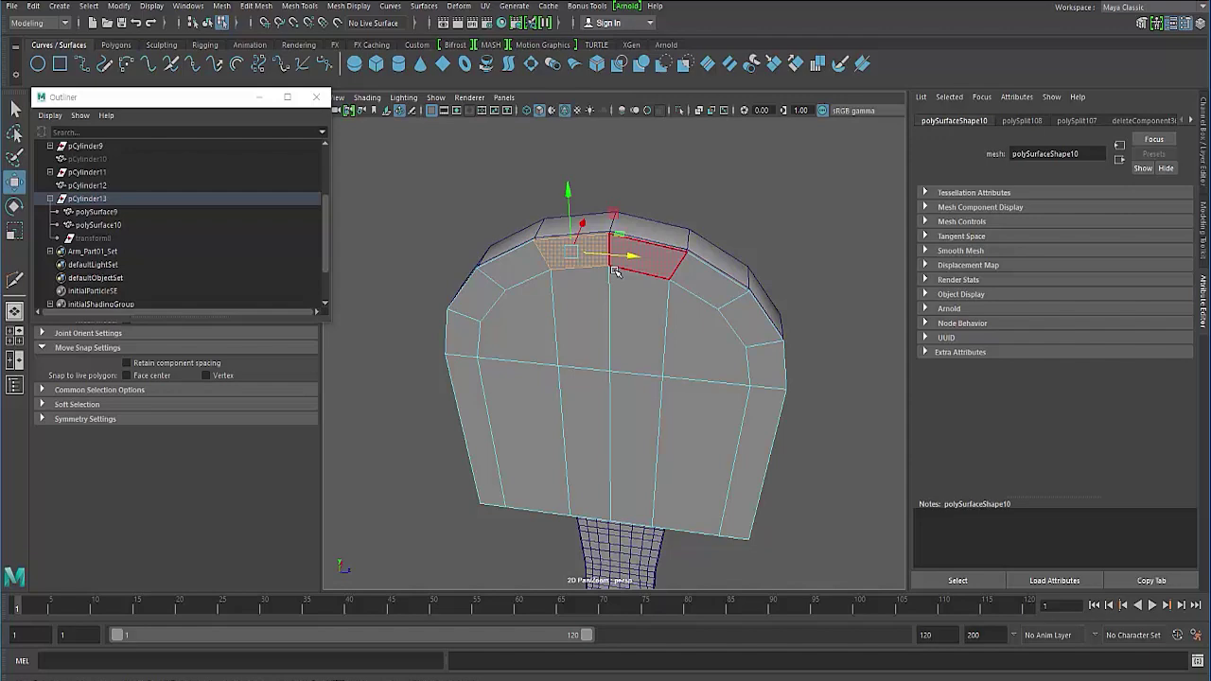
shift+click(598, 319)
shift+click(631, 317)
shift+click(635, 257)
alt+drag(549, 328, 547, 377)
key(Delete)
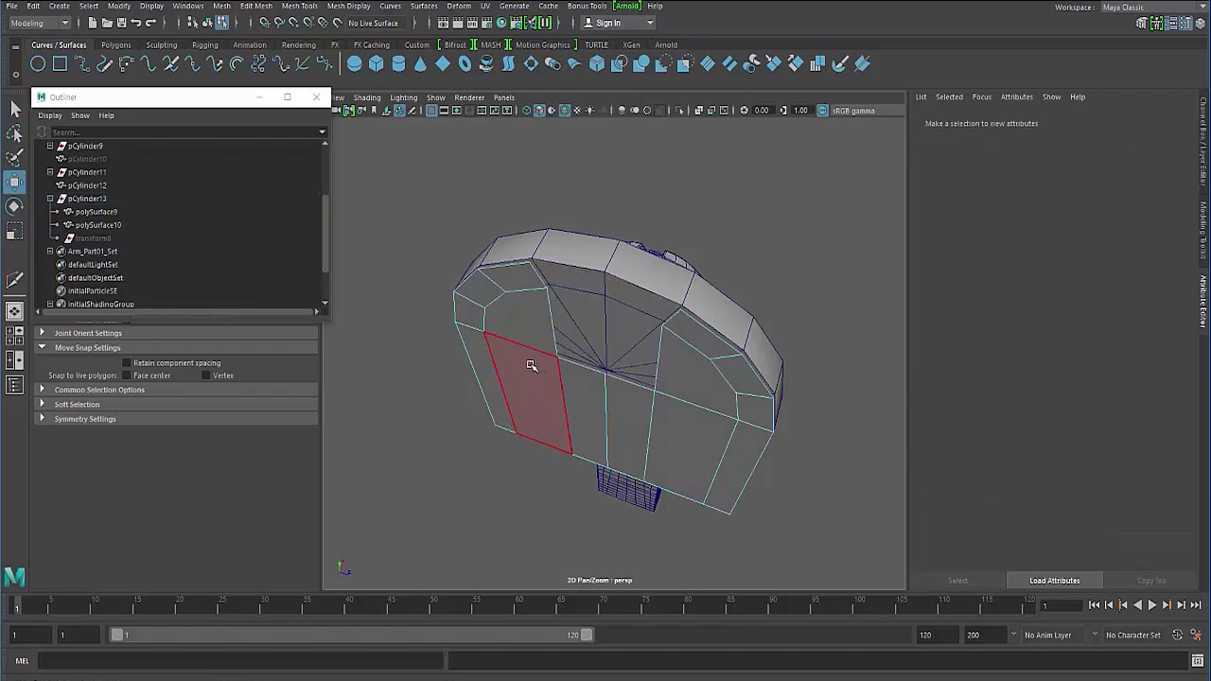
Extrude the whole notched panel outward from the plate by about 4.88 in local Z
key(F8)
alt+drag(539, 312, 538, 256)
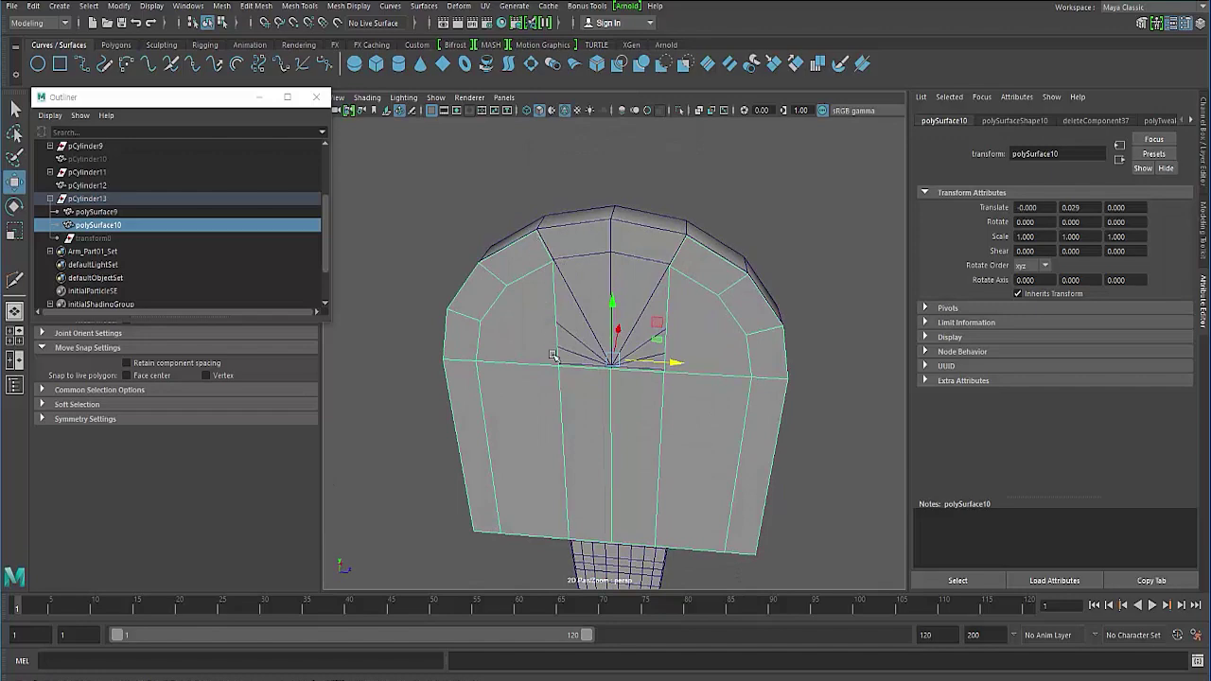
alt+drag(619, 246, 545, 261)
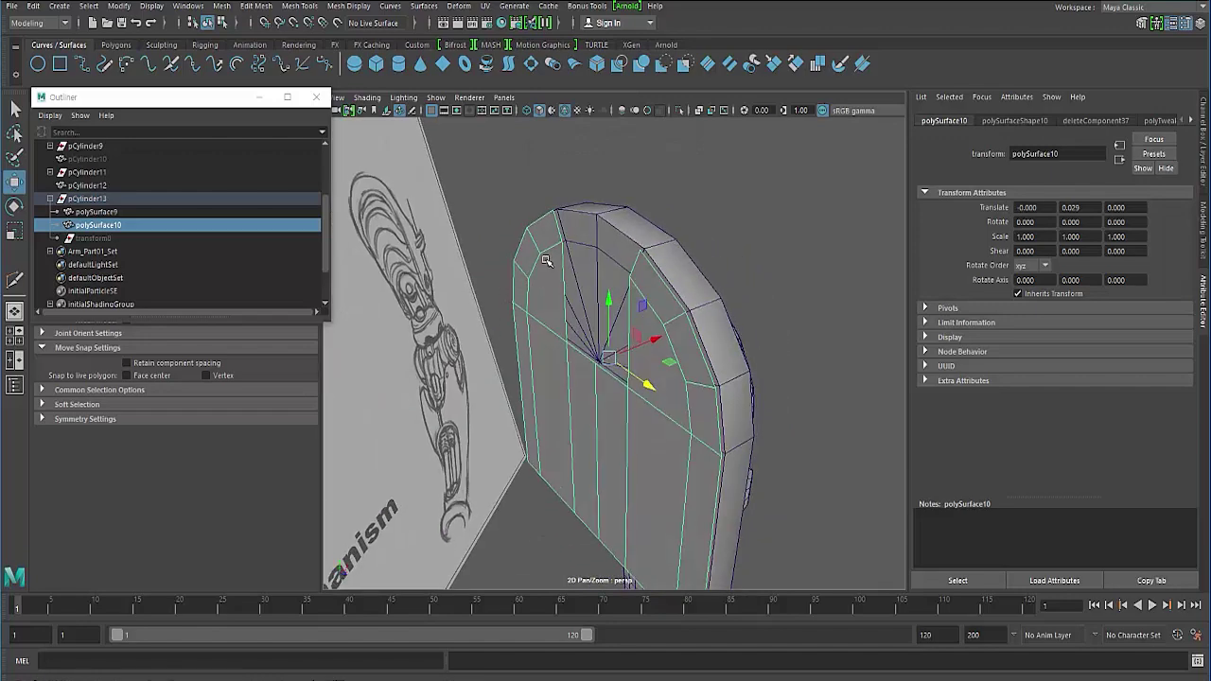
shift+right_drag(541, 259, 544, 323)
alt+drag(526, 345, 457, 238)
alt+drag(463, 280, 407, 278)
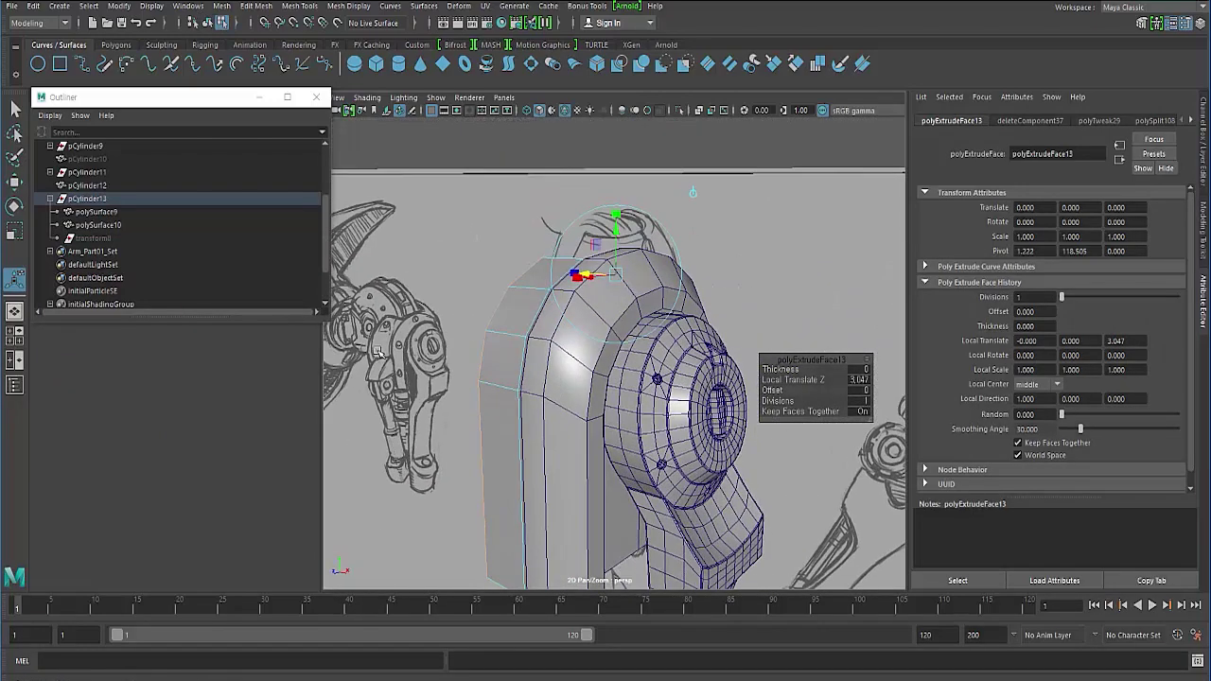
alt+drag(377, 348, 458, 320)
drag(548, 305, 518, 307)
In the camera1 view, select the reference image plane and set its vertical offset to -0.010
key(space)
key(space)
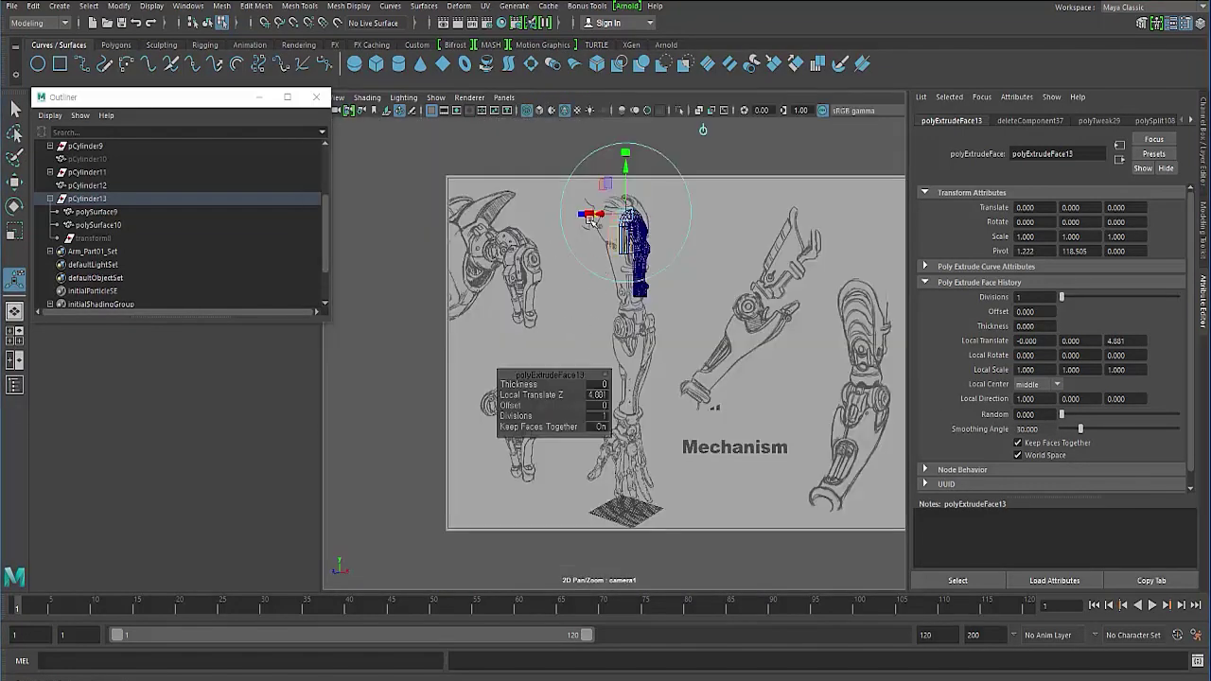
click(420, 248)
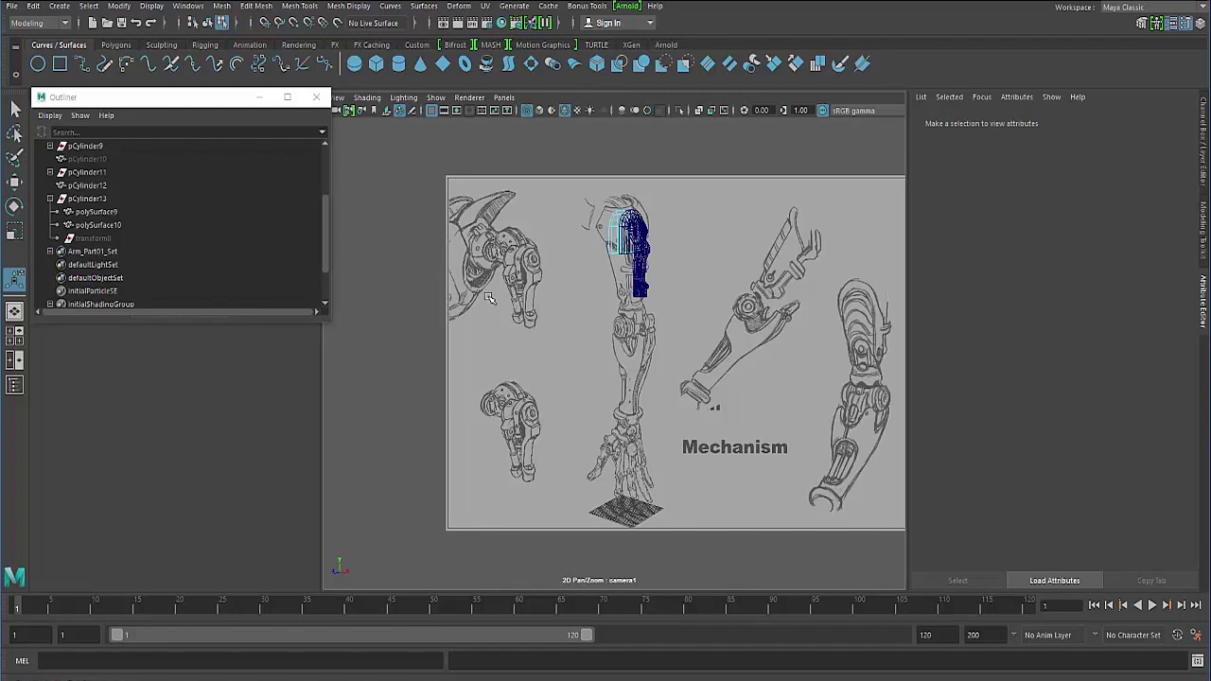
key(q)
click(427, 319)
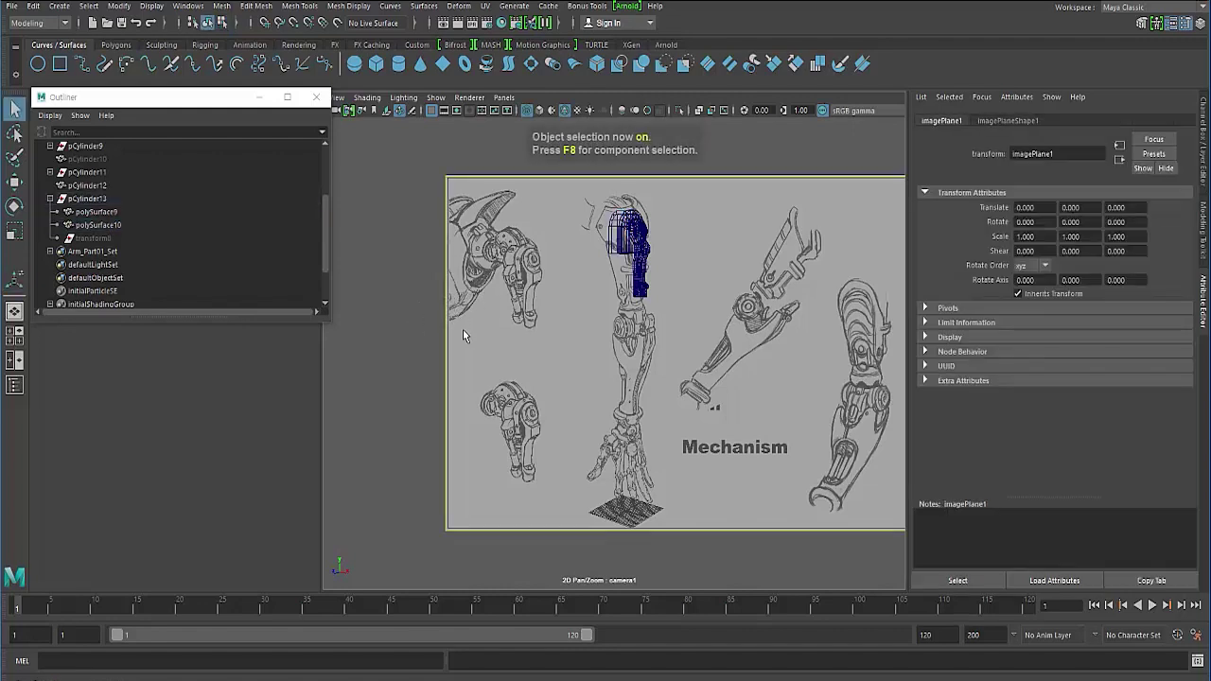
click(1007, 121)
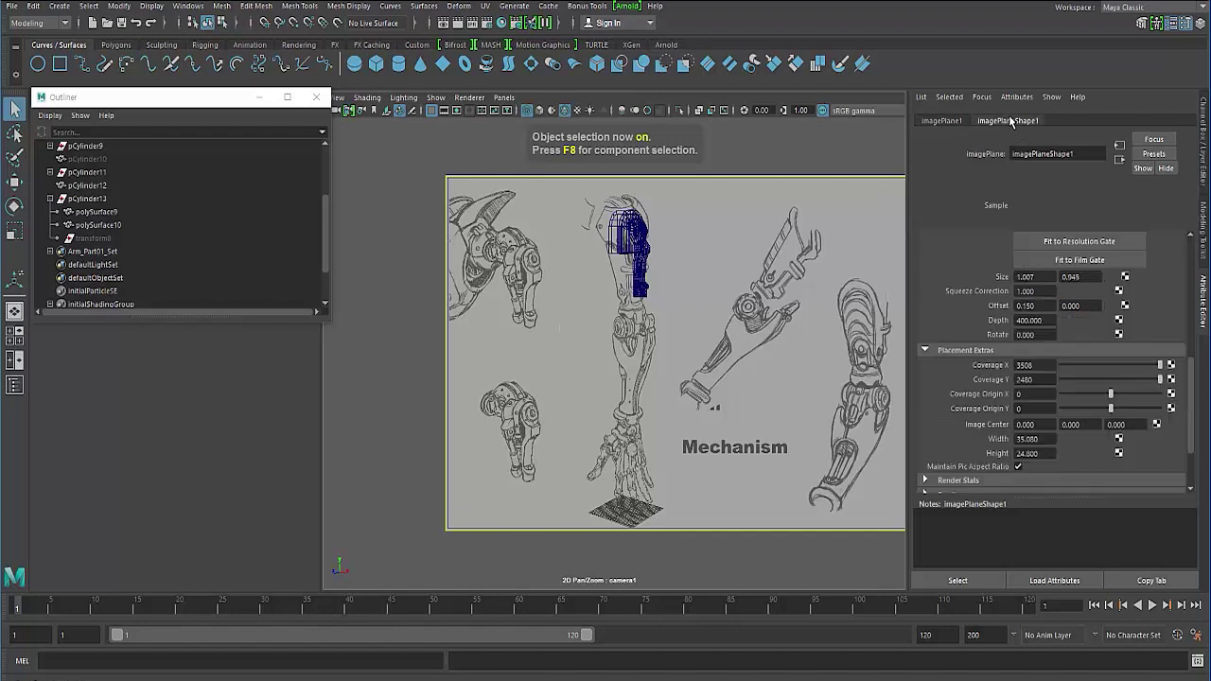
key(ctrl+a)
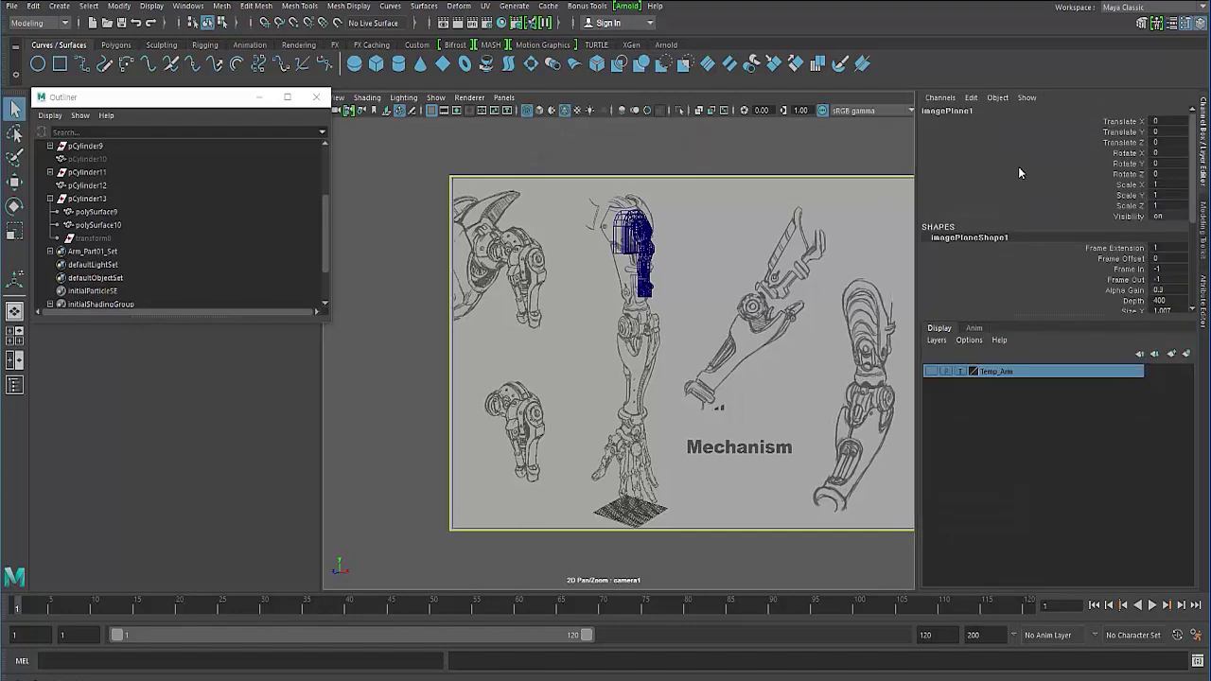
key(ctrl+a)
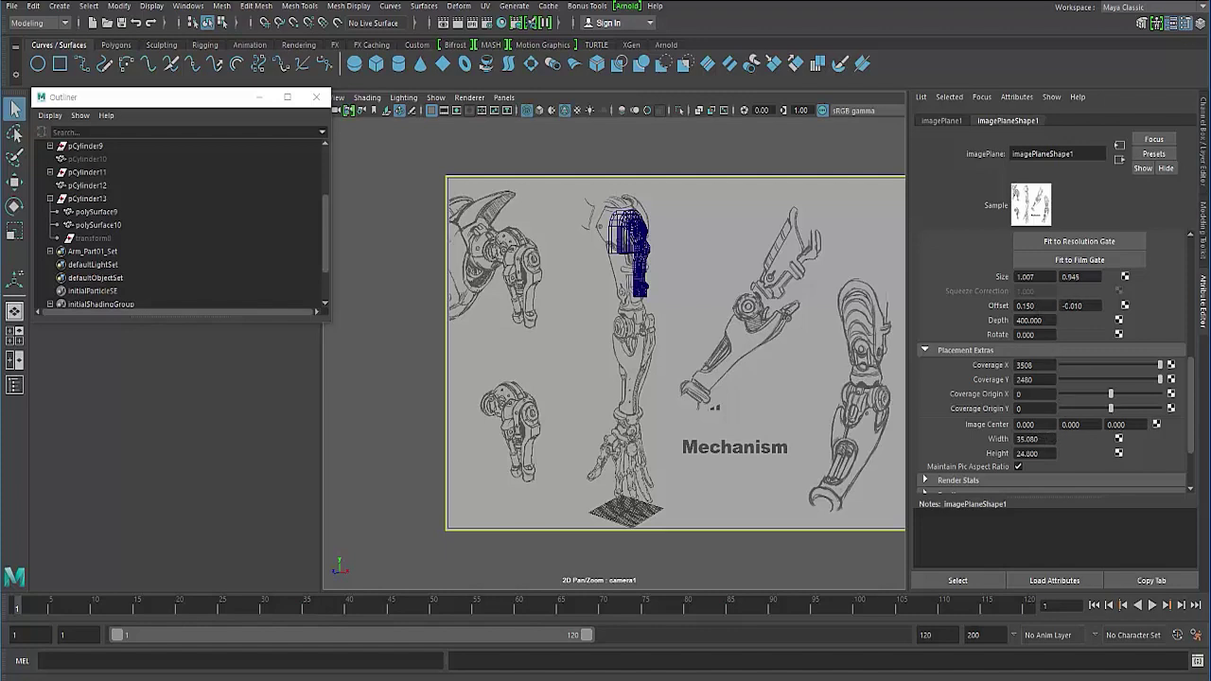
Try other offset values for the reference image plane and undo the offset changes
ctrl+drag(1073, 309, 1076, 310)
key(ctrl+z)
ctrl+drag(1072, 308, 1045, 312)
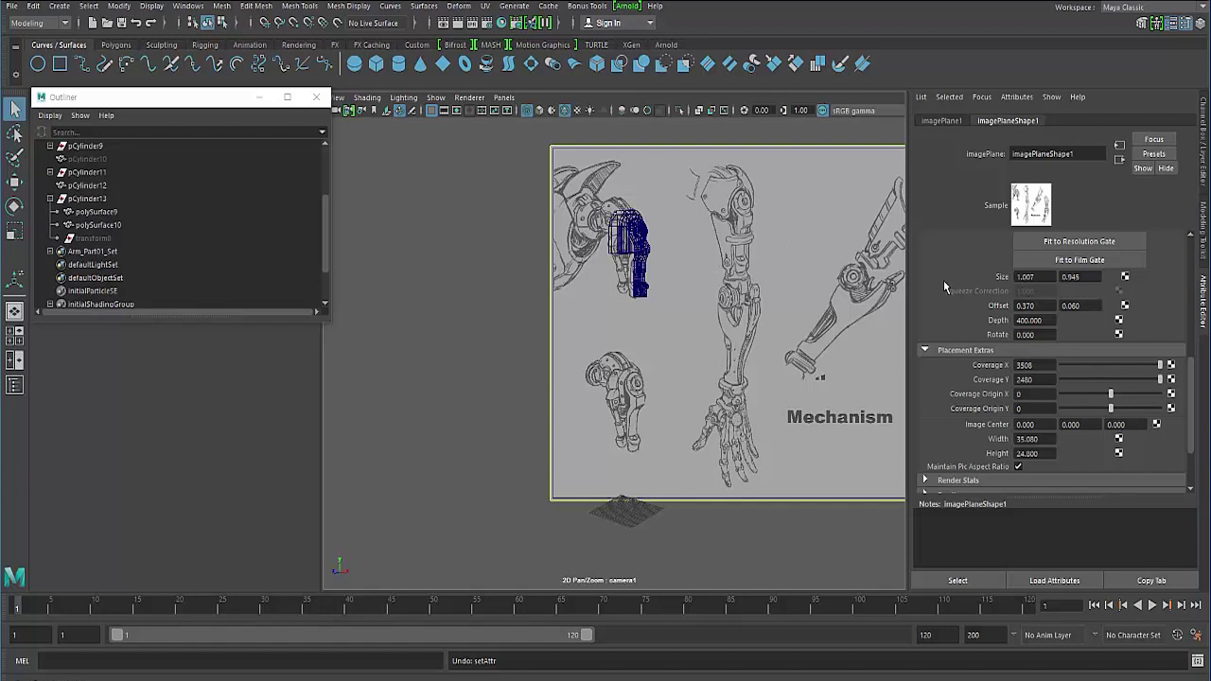
key(ctrl+z)
key(ctrl+z)
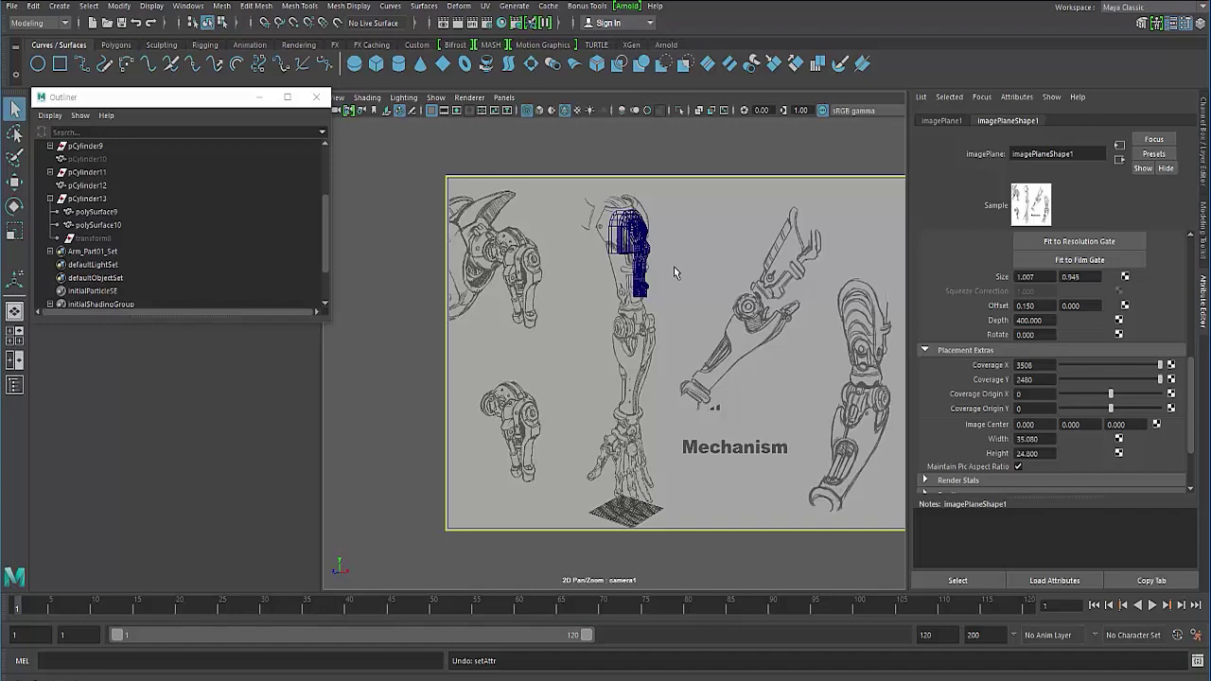
key(ctrl+z)
key(shift+z)
Select the notched extruded panel and, in the perspective view, scale it thinner along the world X axis
click(613, 242)
key(space)
key(space)
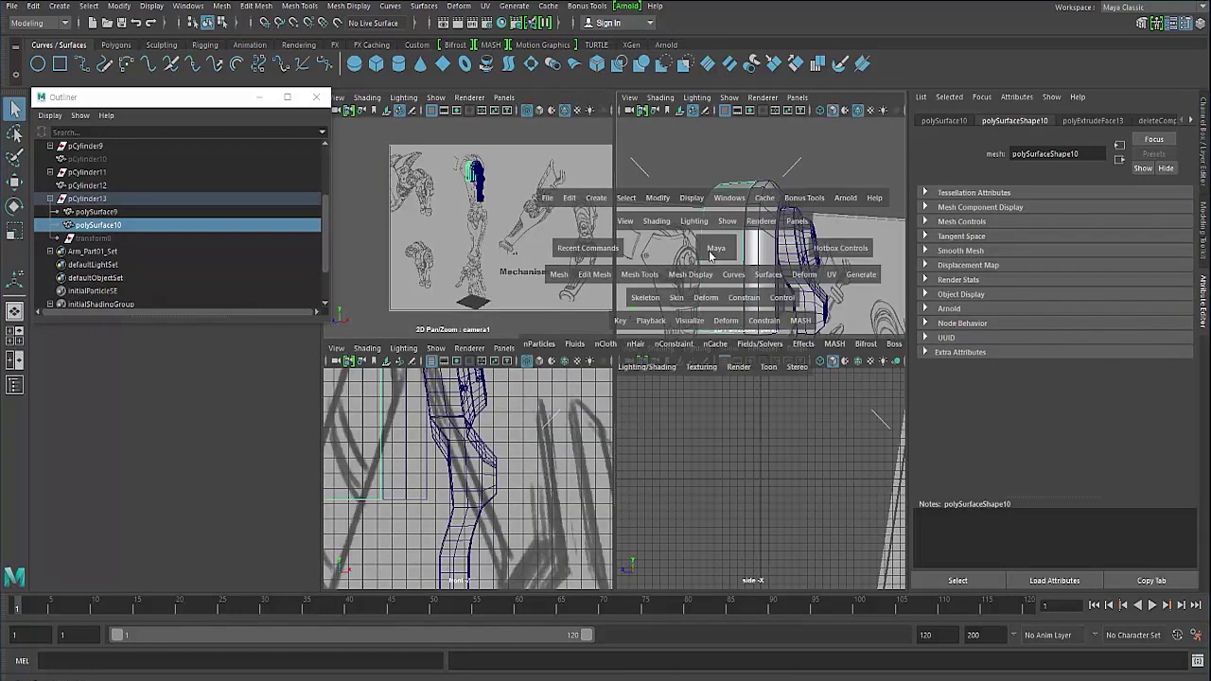
alt+drag(668, 300, 640, 301)
key(r)
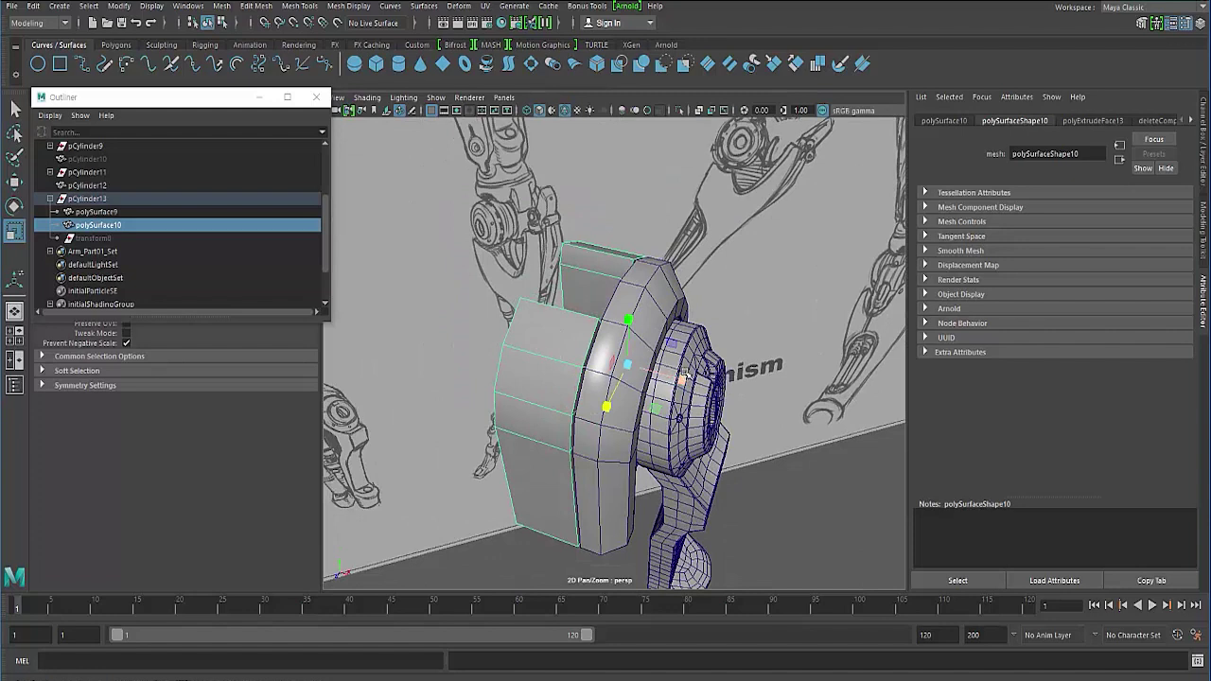
drag(679, 379, 664, 388)
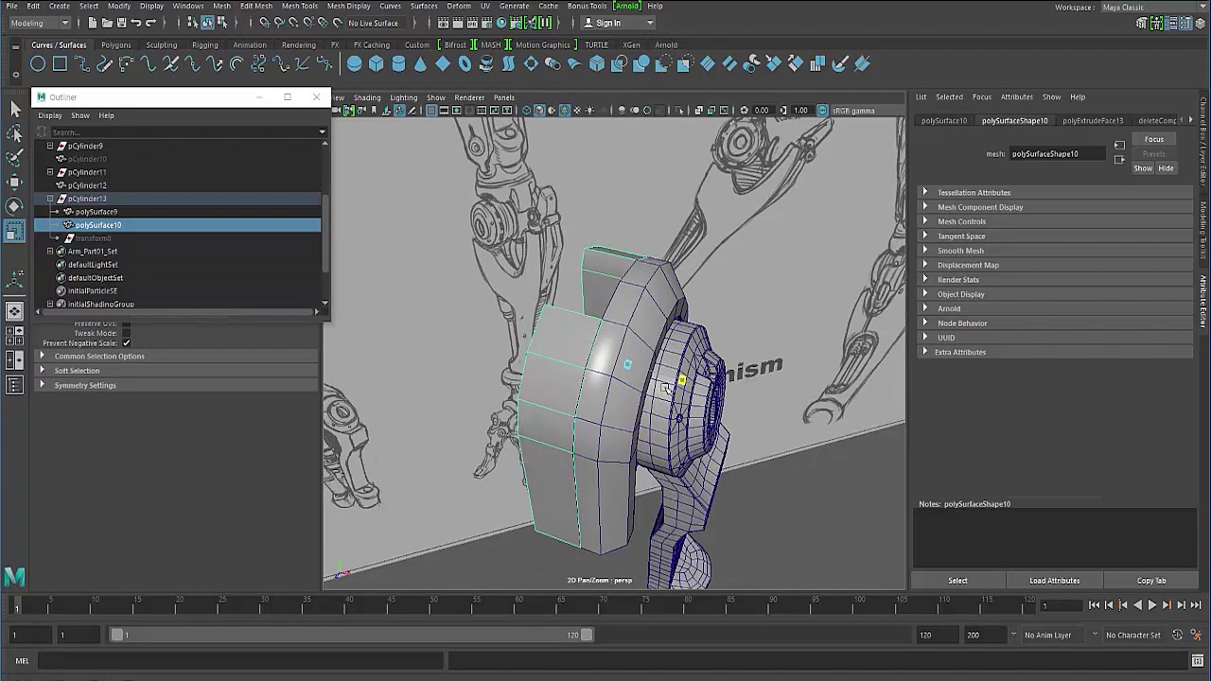
Check the gap between the two parts and move the notched panel along X up against the arch-topped plate
key(w)
click(562, 448)
alt+drag(563, 449, 683, 305)
key(r)
key(w)
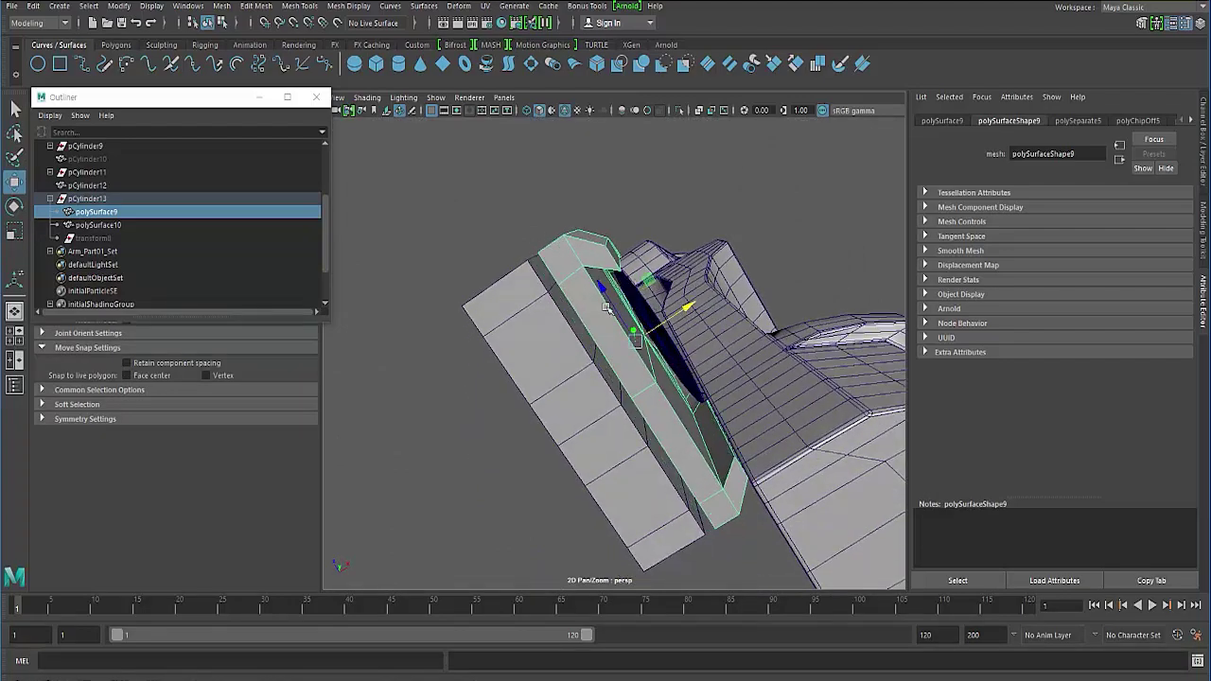
alt+drag(609, 309, 607, 416)
click(520, 343)
drag(695, 367, 552, 355)
alt+drag(651, 338, 550, 397)
Duplicate the arch-topped plate
click(658, 443)
alt+drag(657, 442, 480, 327)
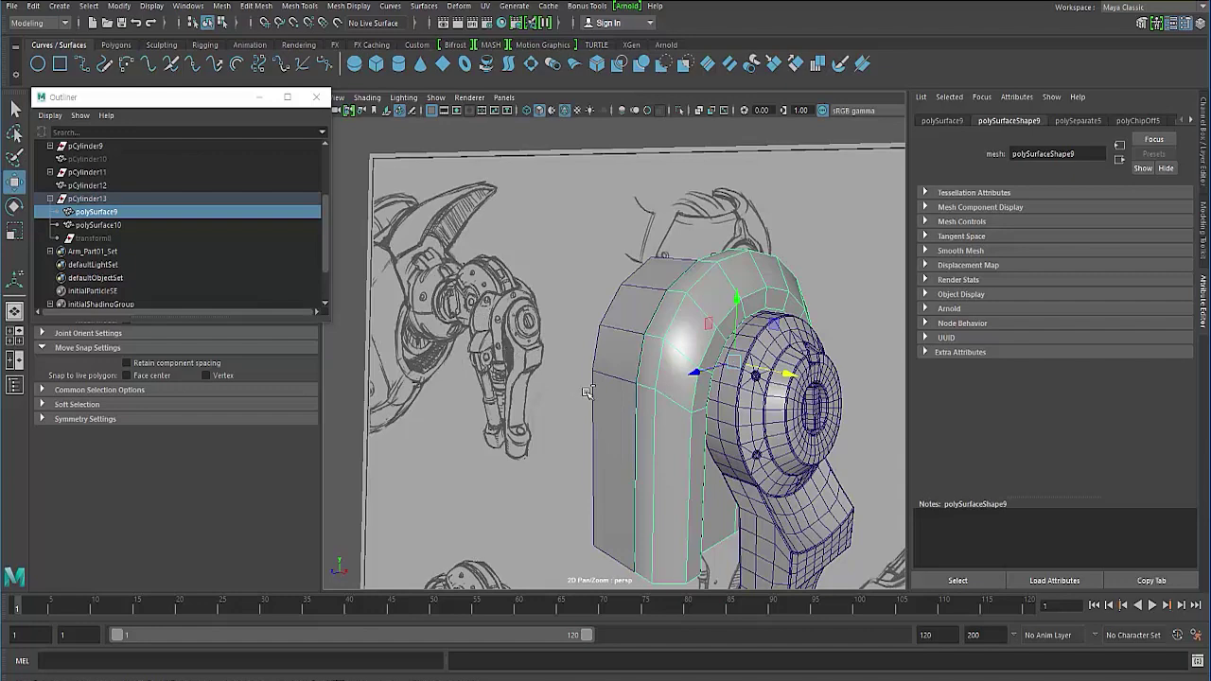
key(ctrl+d)
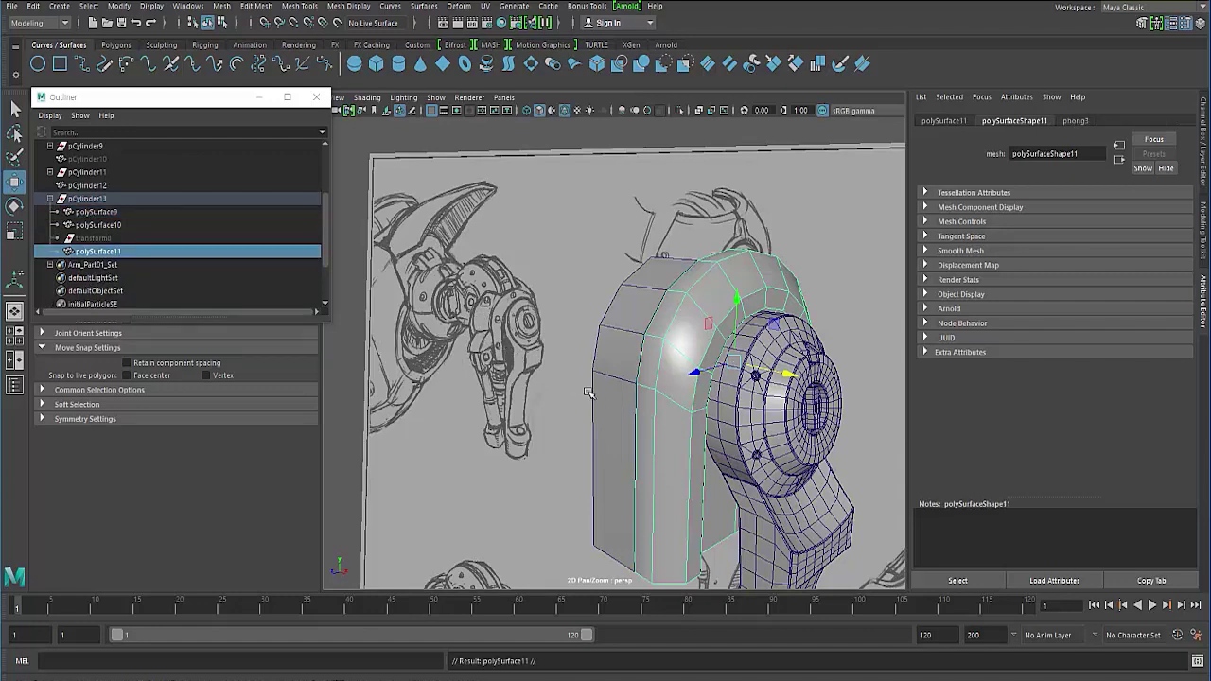
Try mirroring the duplicate plate with a Scale Z of -1, moving it across the panel, and undo the move
alt+drag(586, 399, 608, 432)
key(r)
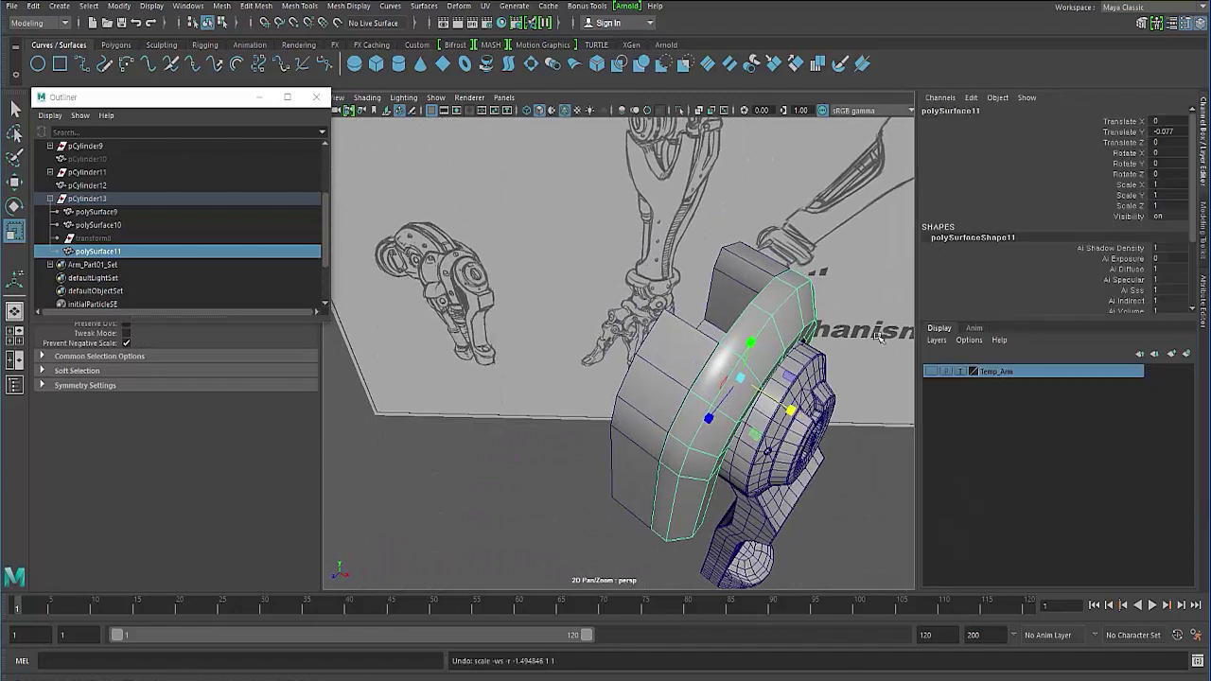
double_click(1167, 204)
text(-1)
key(Return)
key(w)
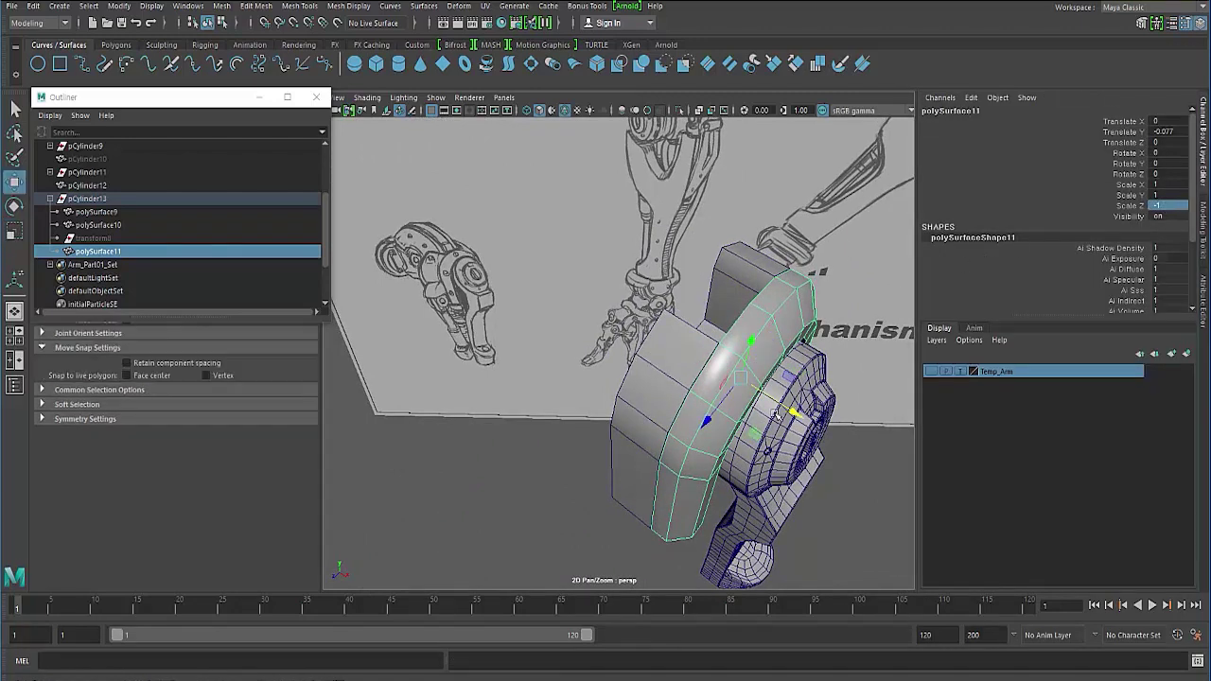
drag(774, 413, 761, 354)
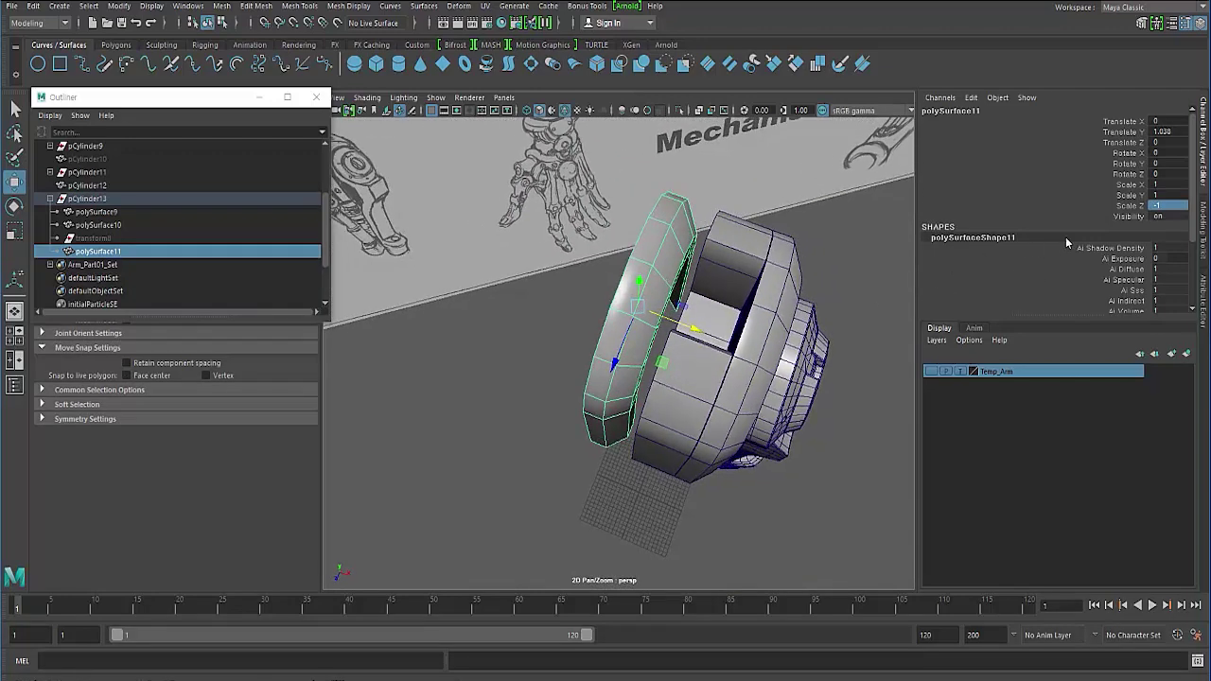
key(ctrl+z)
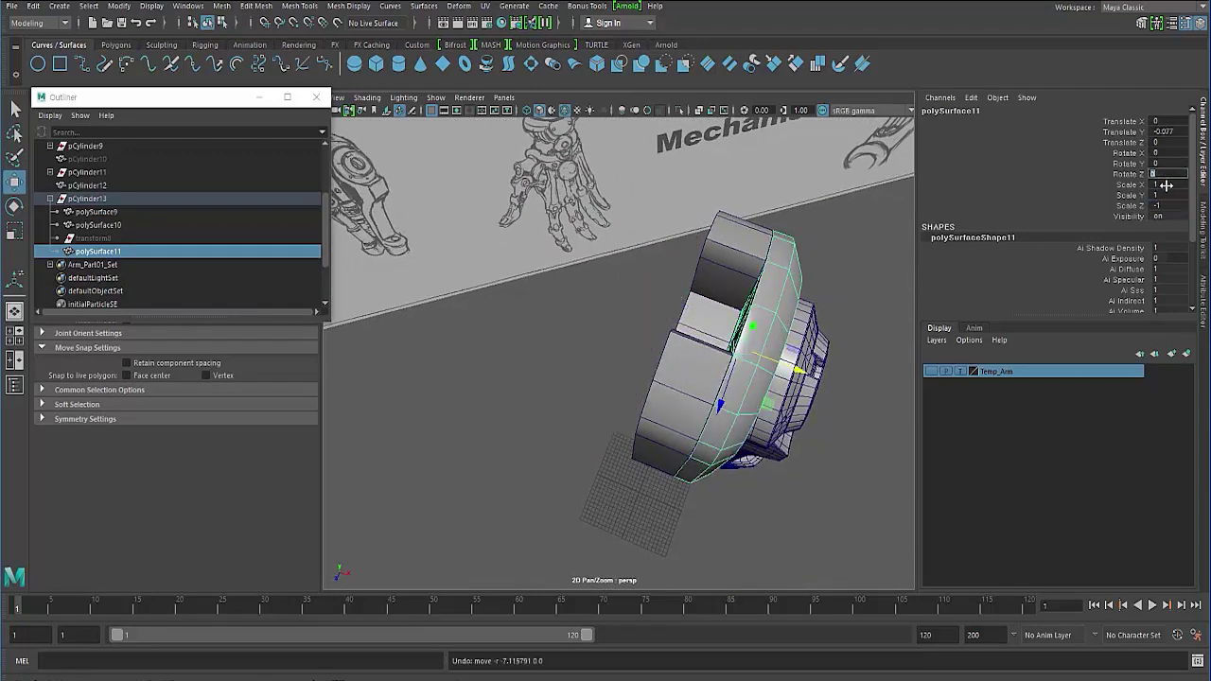
Set the duplicate plate's Scale Z to 1, try a Scale X of -1, and undo the Scale X change
click(1162, 205)
text(1)
key(Return)
click(1173, 184)
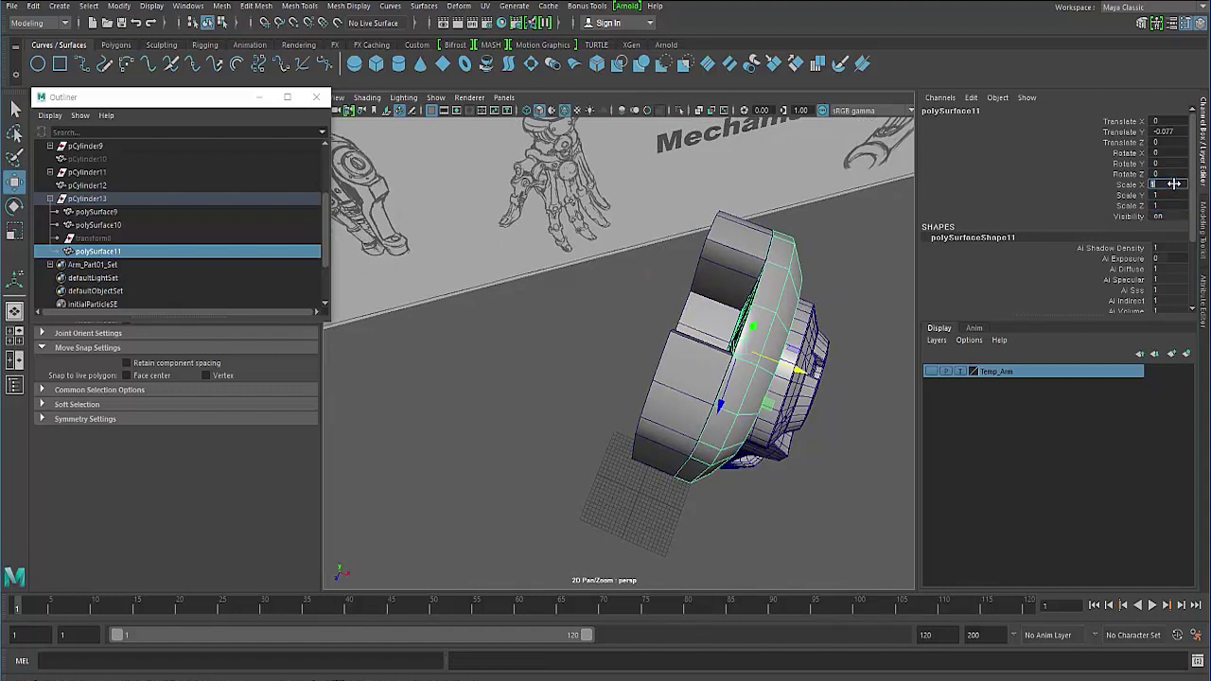
text(-1)
key(Return)
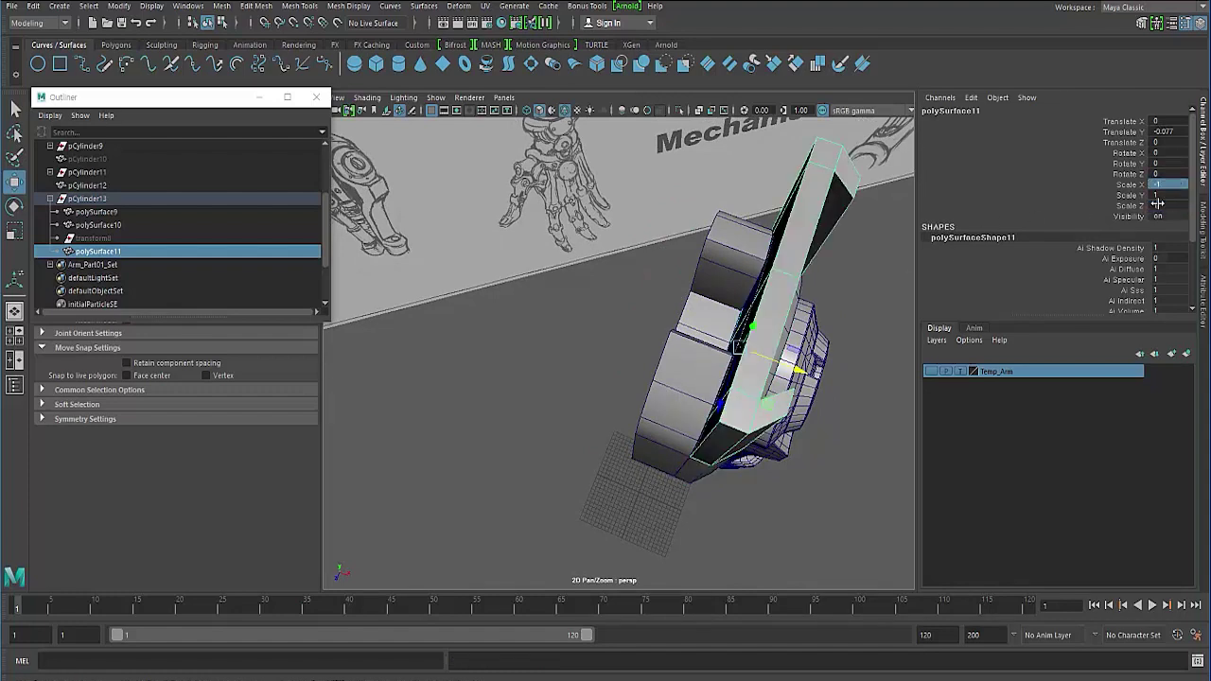
key(ctrl+z)
Try flipping the duplicate plate by scaling it freely along the world X axis, and undo the scaling
alt+drag(830, 317, 807, 294)
key(r)
drag(796, 375, 670, 349)
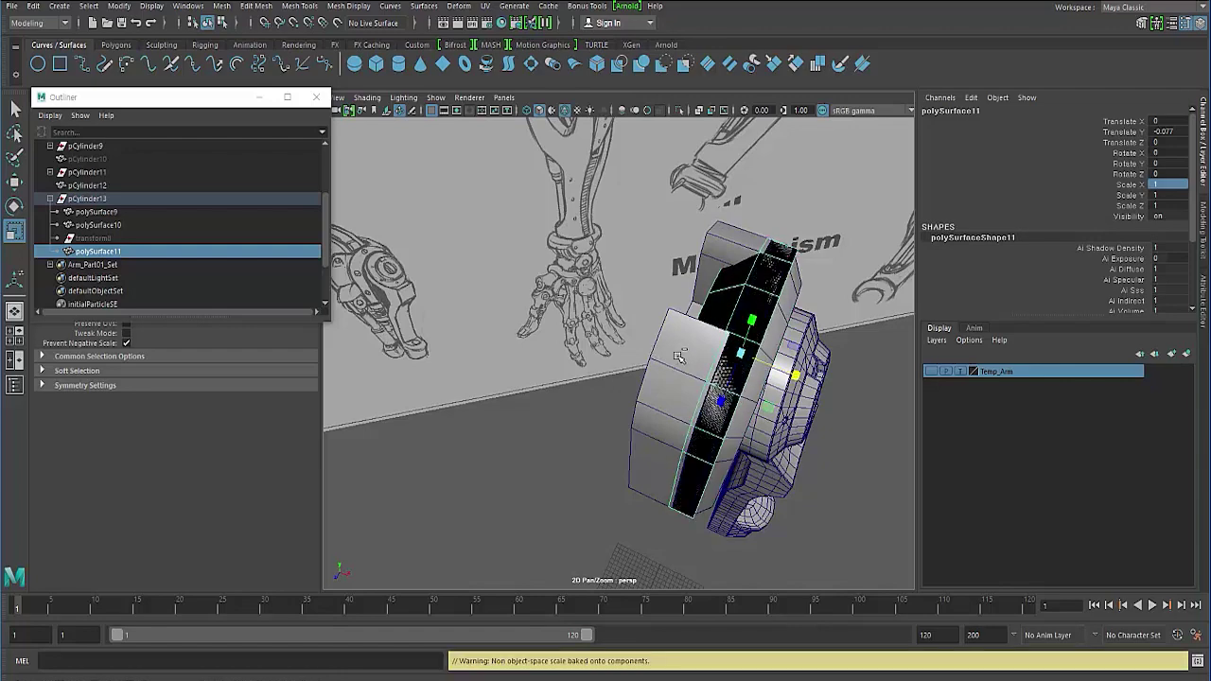
key(ctrl+z)
Move the Outliner clear of the tool settings and reset the Scale tool to its default Object orientation
alt+drag(727, 380, 713, 384)
drag(186, 98, 308, 415)
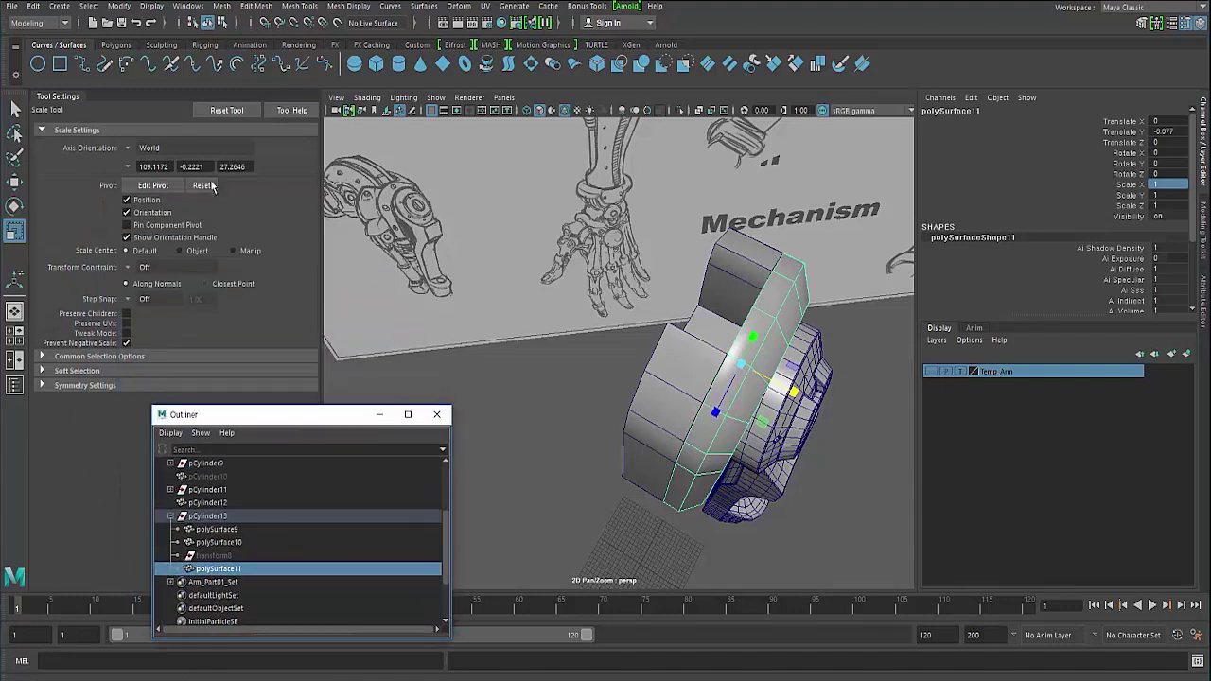
click(218, 111)
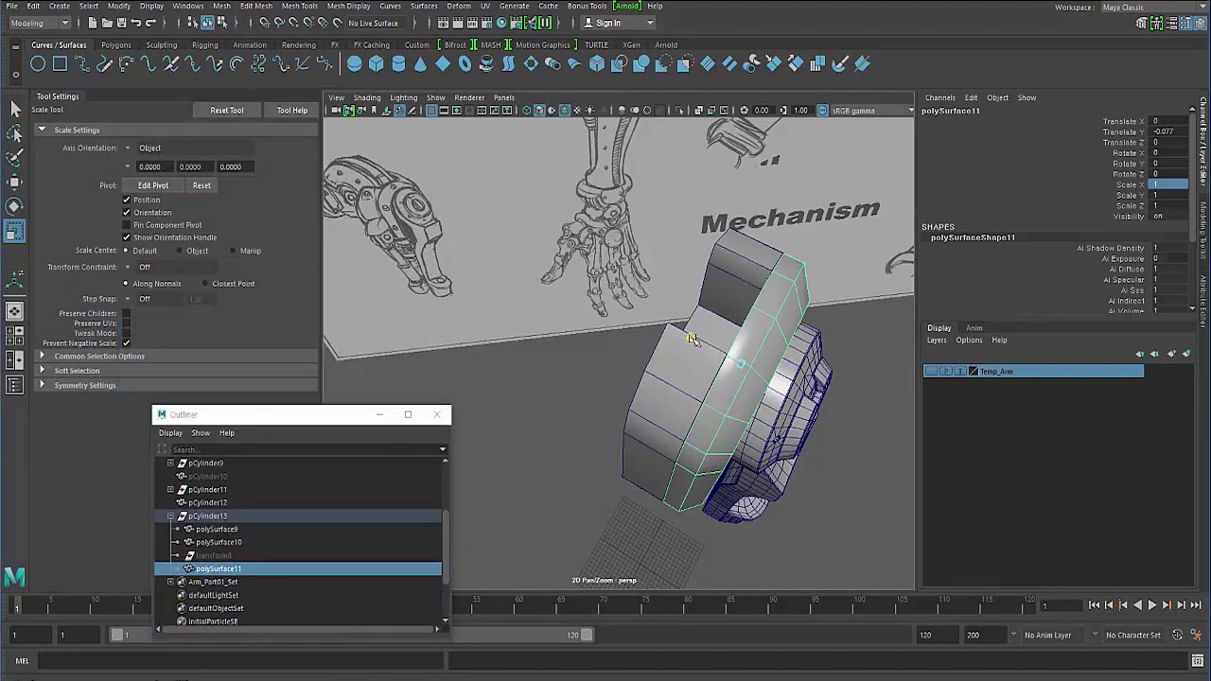
Mirror the duplicate plate with a Scale Y of -1 and move it along world X to the panel's opposite side
drag(693, 337, 955, 407)
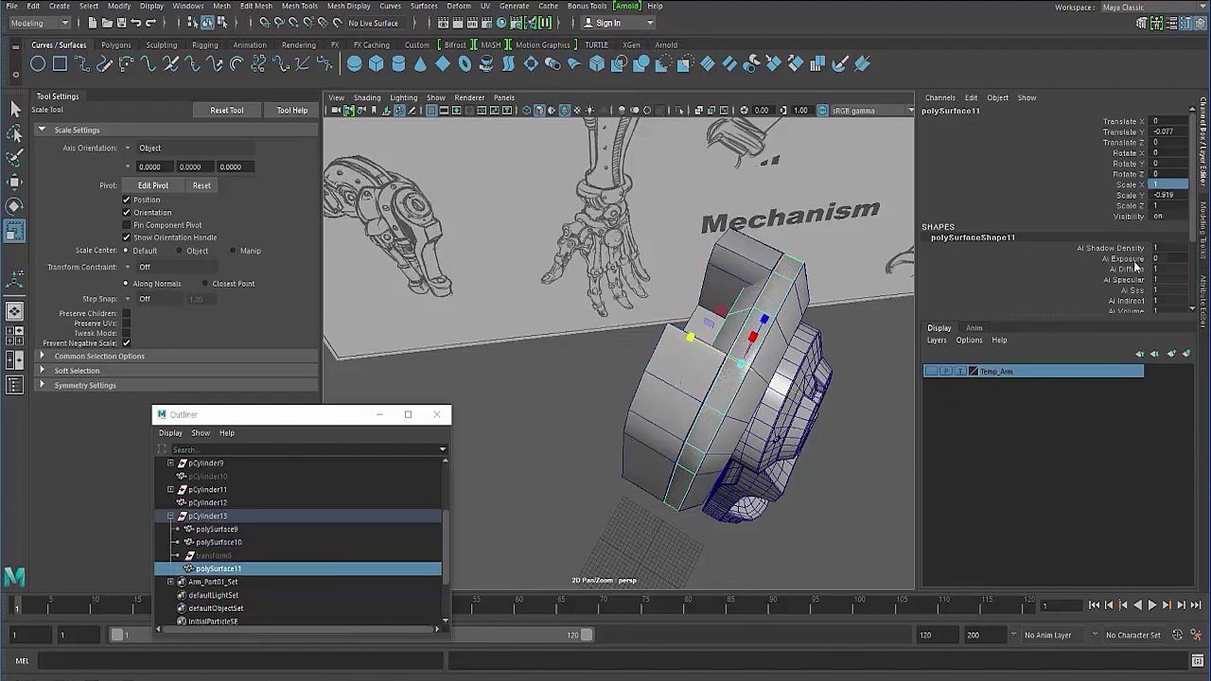
double_click(1171, 195)
text(-1)
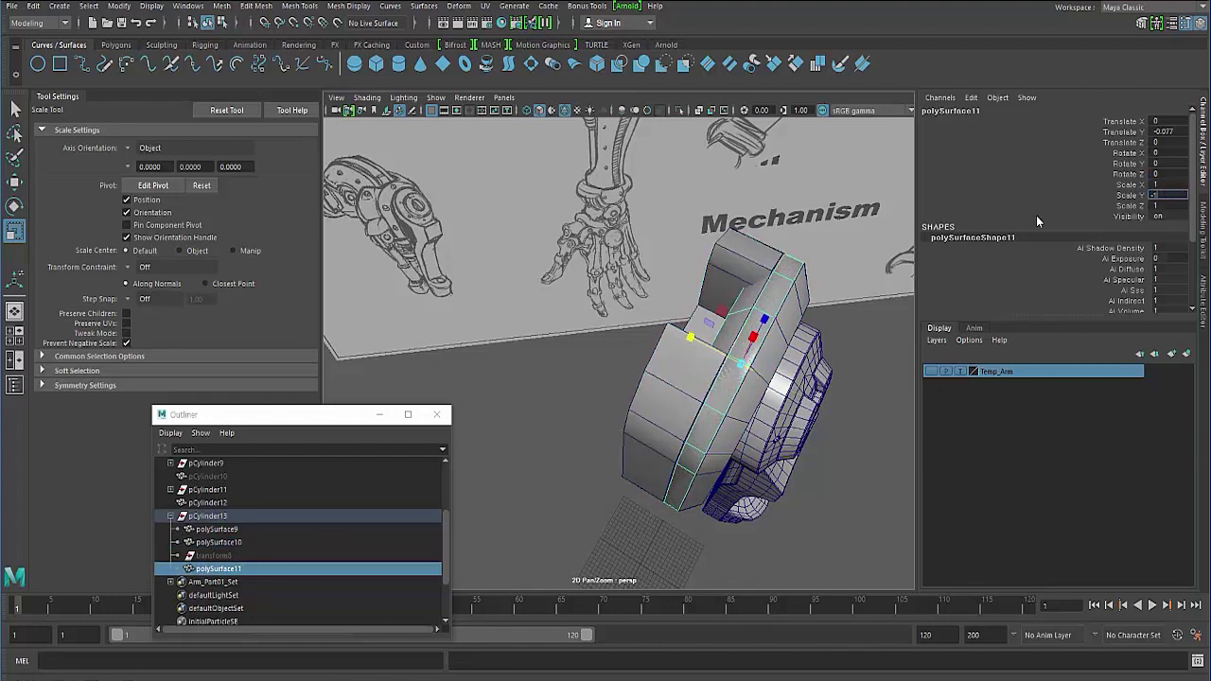
key(Return)
key(w)
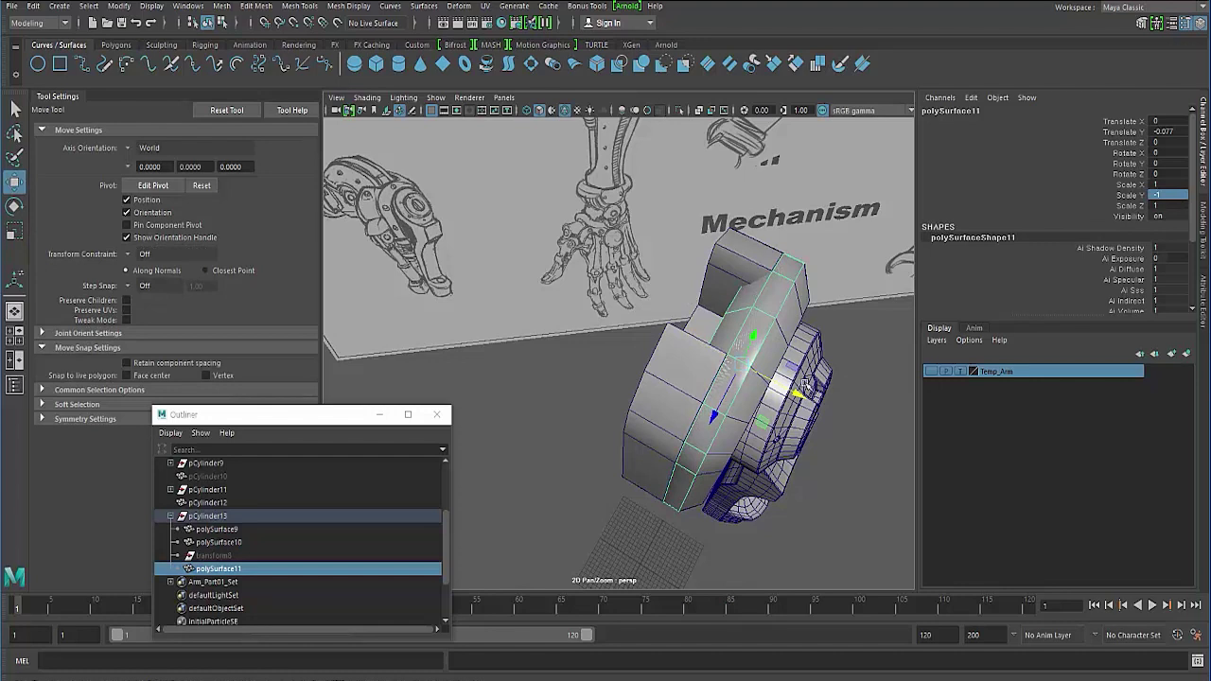
drag(804, 394, 748, 338)
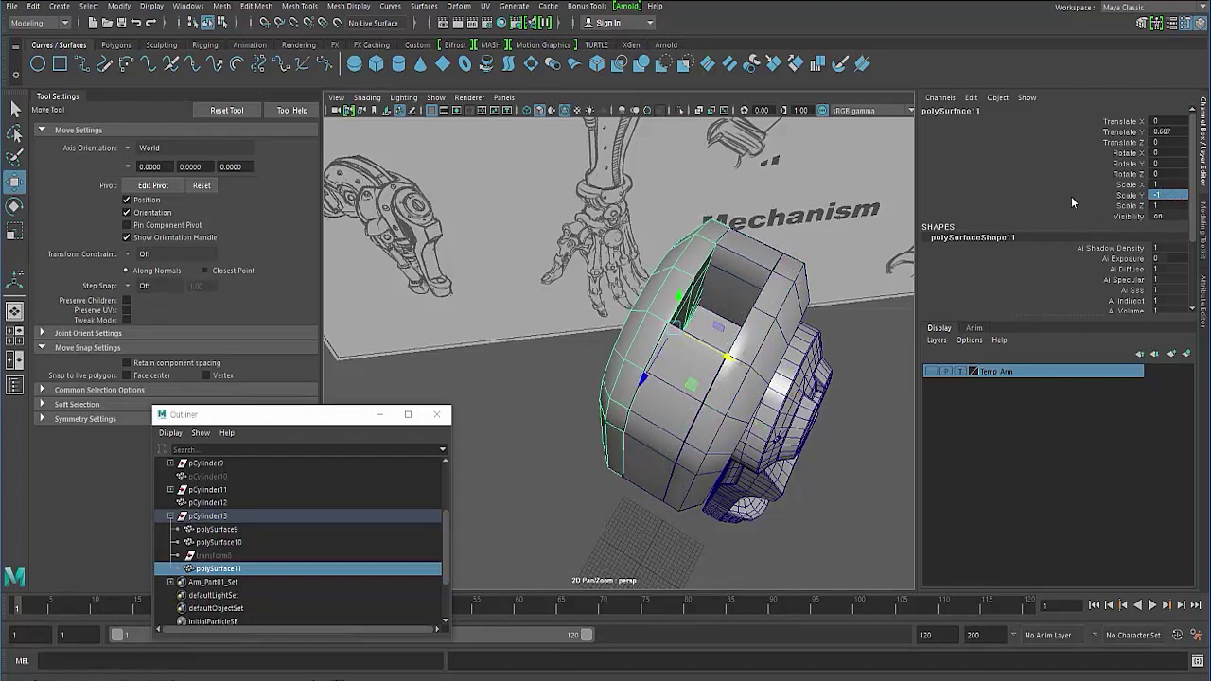
Try scaling the mirrored plate across its thickness and undo the scaling
key(r)
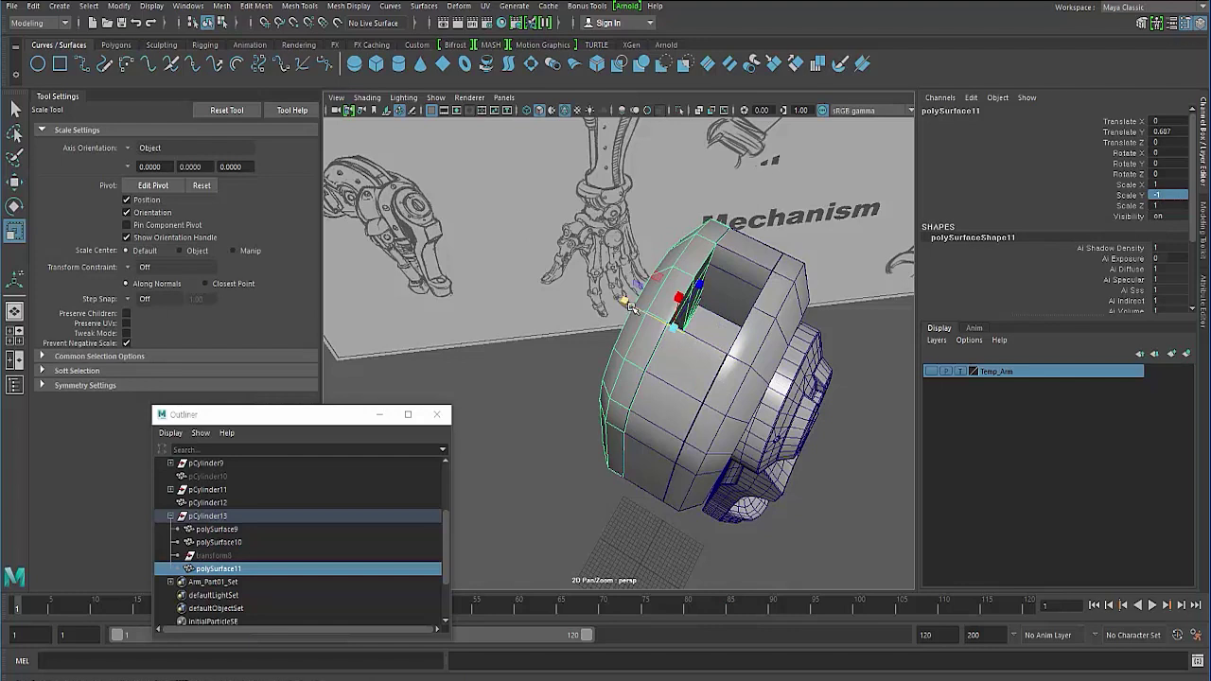
drag(628, 306, 638, 281)
key(ctrl+z)
Nudge the mirrored plate along world X to a Translate Y of about 0.708 to align it with the panel's edge
mouse_move(522, 311)
alt+mouse_down()
mouse_move(466, 306)
mouse_move(528, 266)
alt+mouse_up()
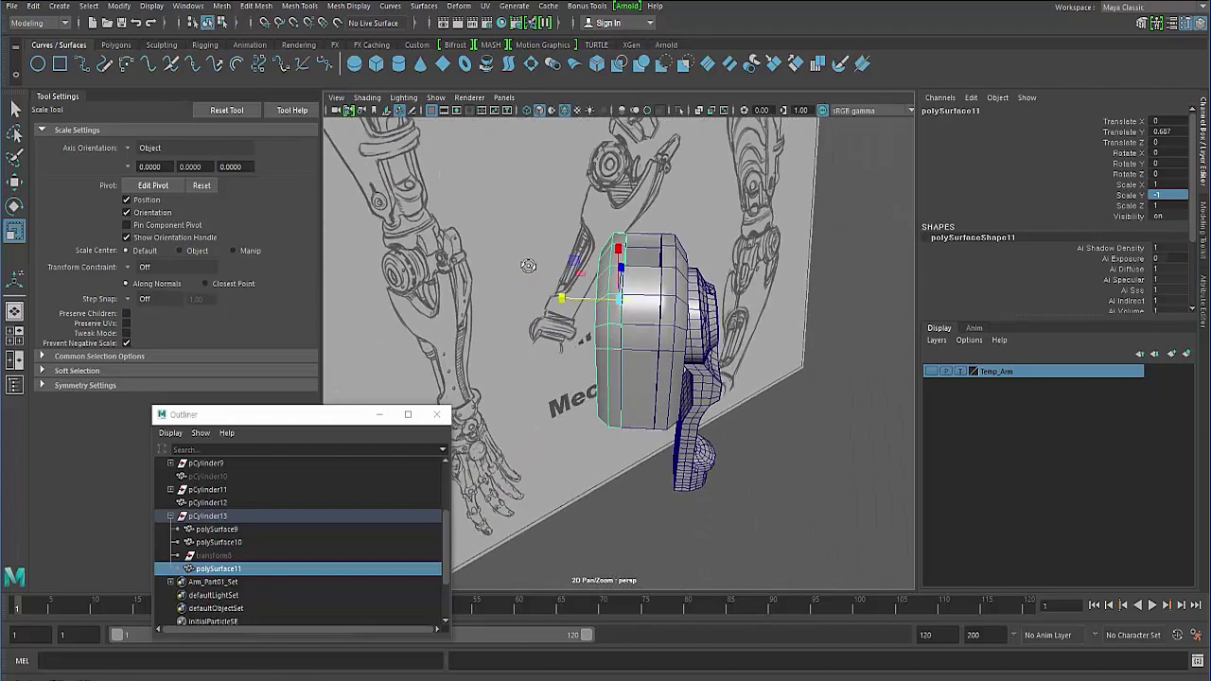
key(w)
alt+drag(558, 327, 566, 314)
drag(675, 305, 677, 305)
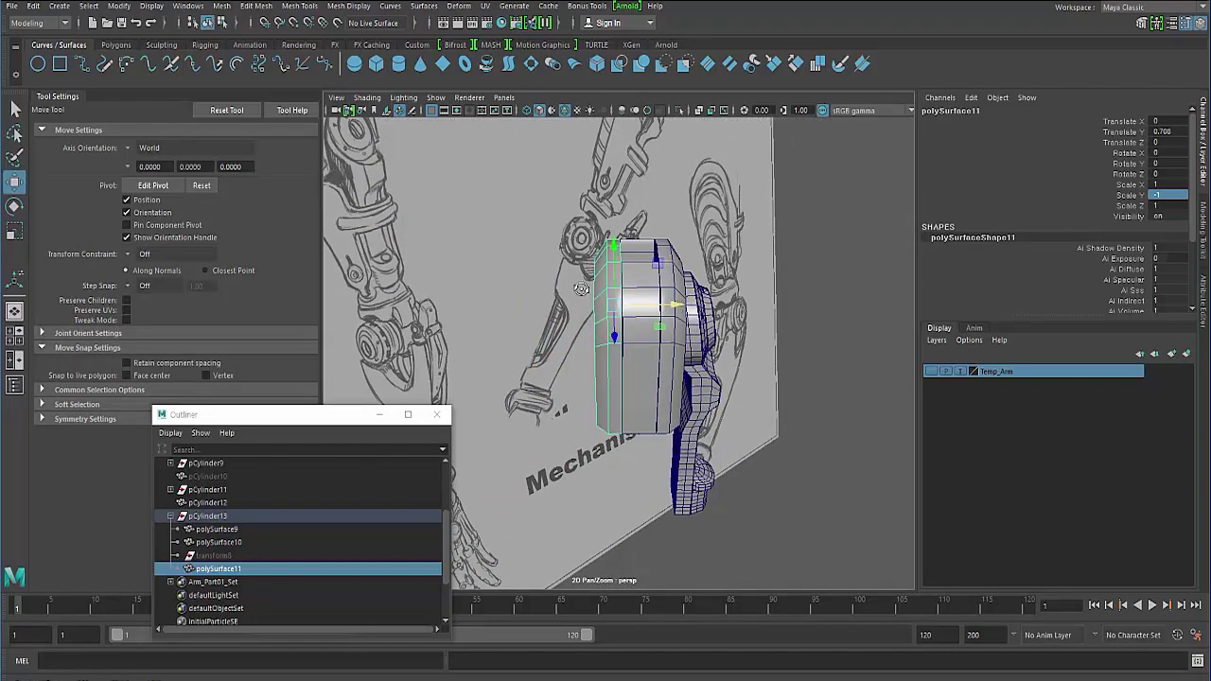
Examine the mirrored plate's faces and the assembled joint against the reference sketch, then clear the selection
mouse_move(580, 288)
alt+mouse_down()
mouse_move(670, 306)
mouse_move(625, 274)
mouse_move(464, 343)
mouse_move(436, 339)
mouse_move(484, 204)
mouse_move(501, 232)
mouse_move(692, 310)
mouse_move(567, 409)
mouse_move(643, 322)
mouse_move(658, 279)
alt+mouse_up()
right_drag(658, 279, 657, 315)
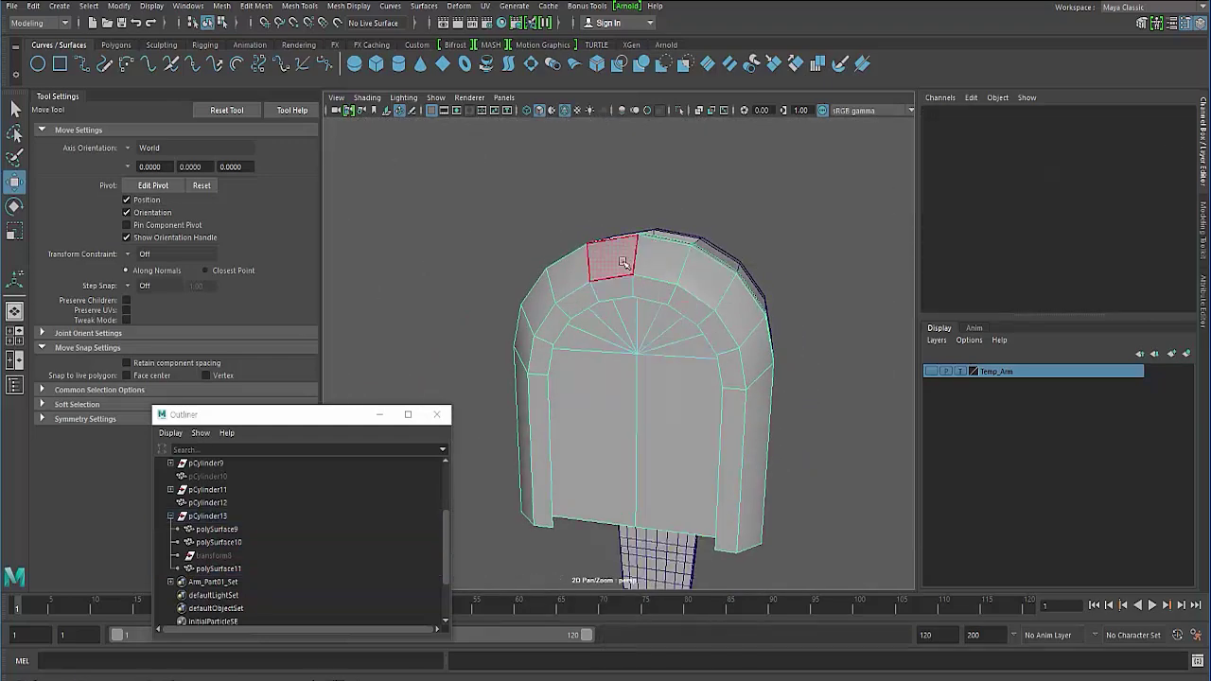
click(624, 262)
mouse_move(623, 262)
alt+mouse_down()
mouse_move(613, 401)
mouse_move(617, 354)
mouse_move(618, 374)
mouse_move(527, 294)
mouse_move(693, 312)
mouse_move(477, 251)
mouse_move(525, 321)
mouse_move(567, 260)
alt+mouse_up()
key(F8)
key(F8)
click(513, 324)
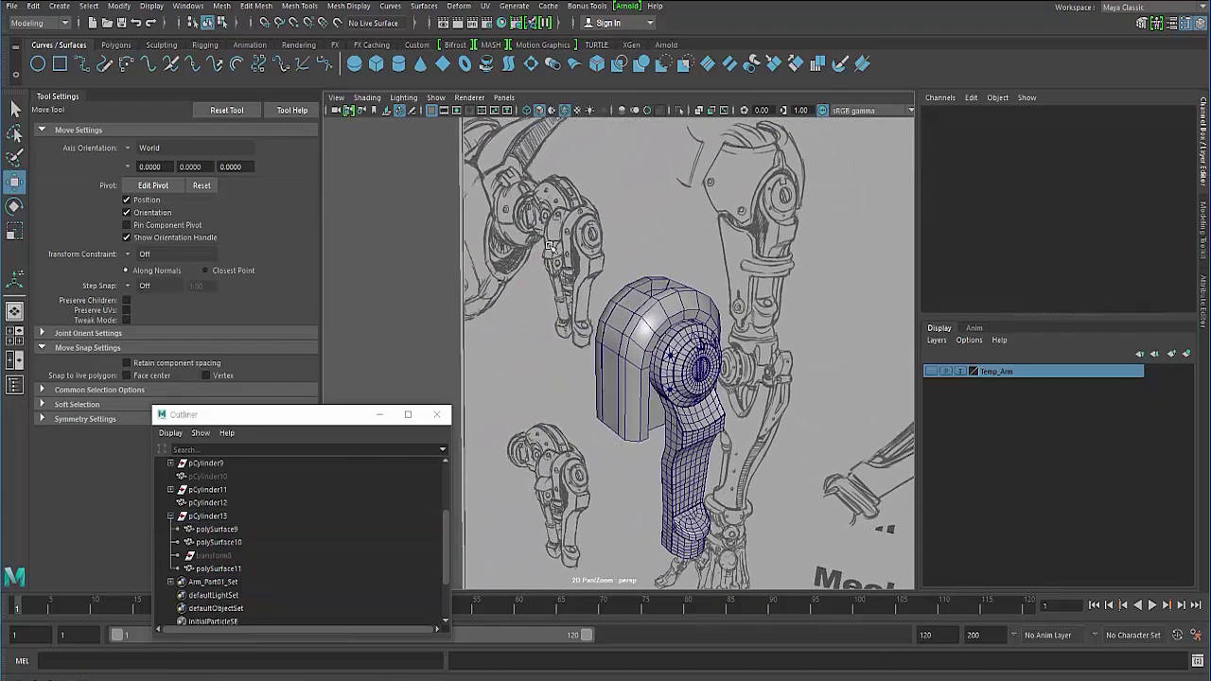